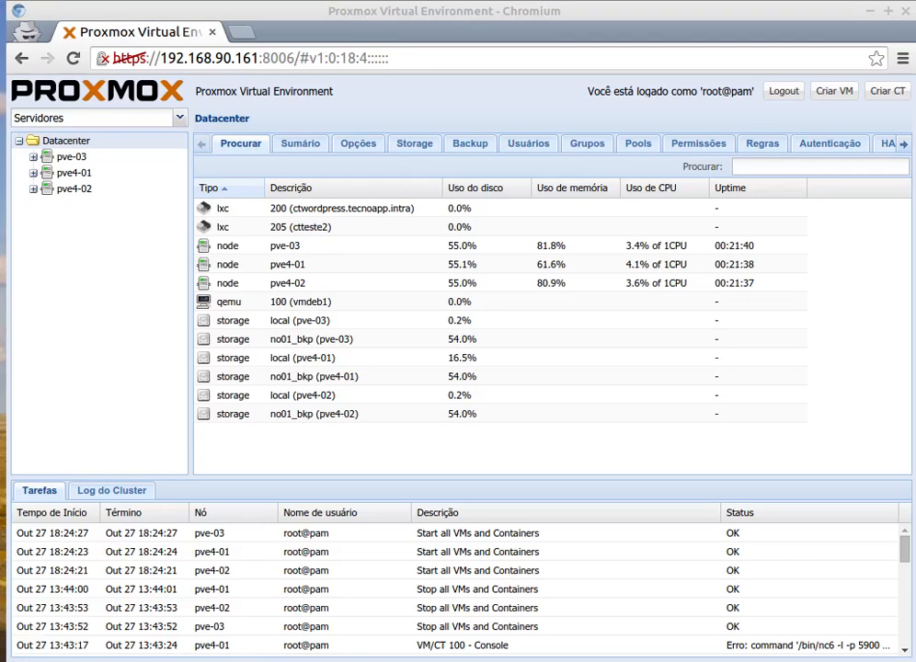
Expand the pve-03, pve4-01 and pve4-02 nodes in the datacenter tree to show their guests and storages.
left_click(260, 13)
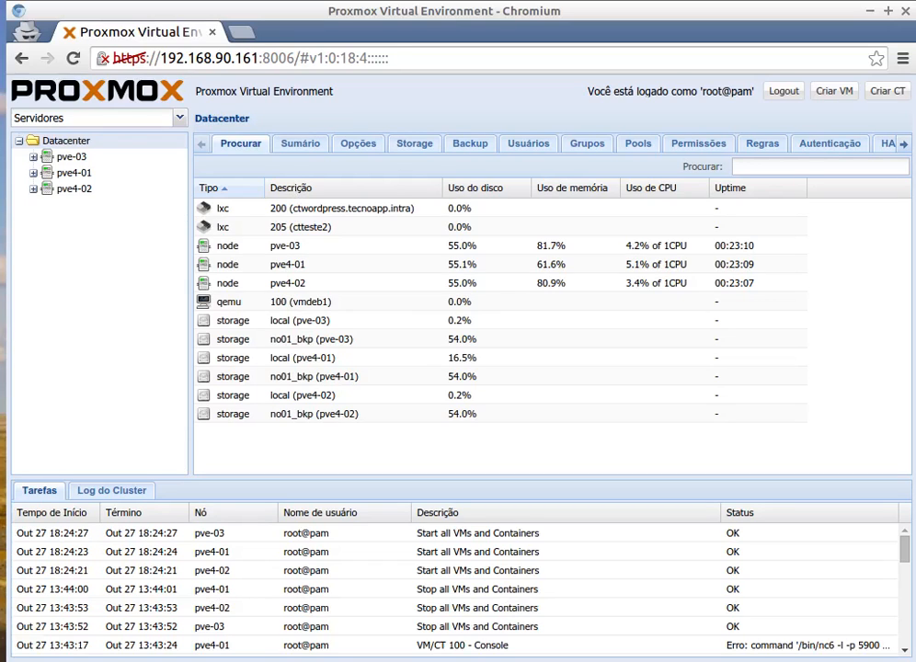
left_click(34, 158)
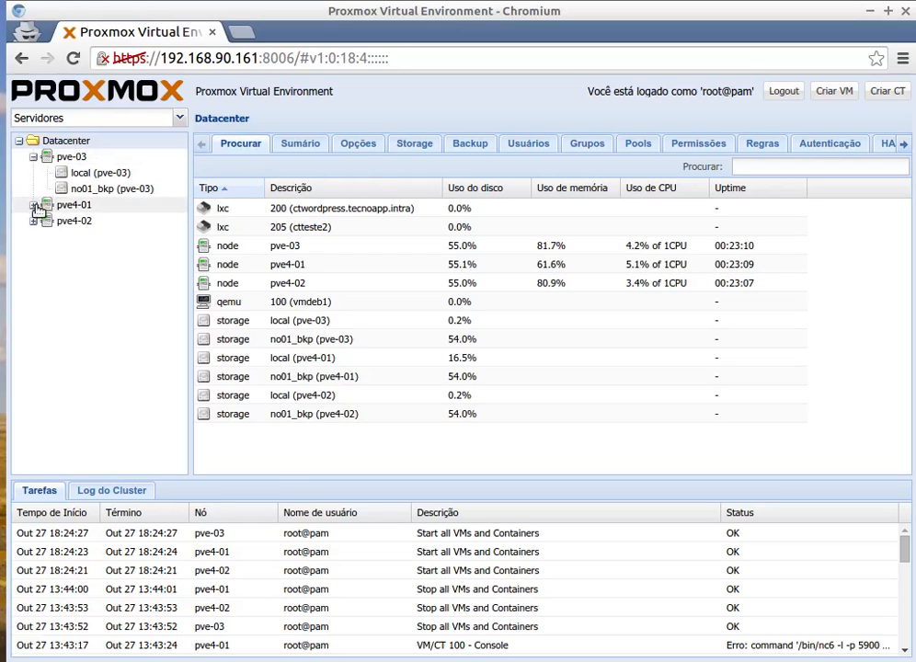
left_click(33, 205)
left_click(34, 286)
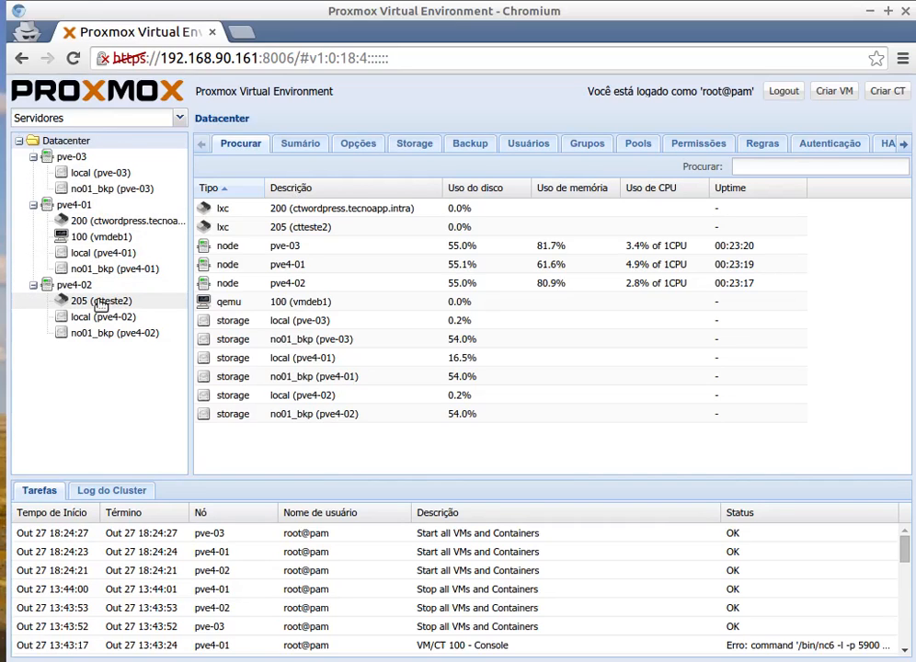
Review the hardware of virtual machine 100 (vmdeb1), checking its CD/DVD drive media setting and its hard disk's storage location.
left_click(95, 239)
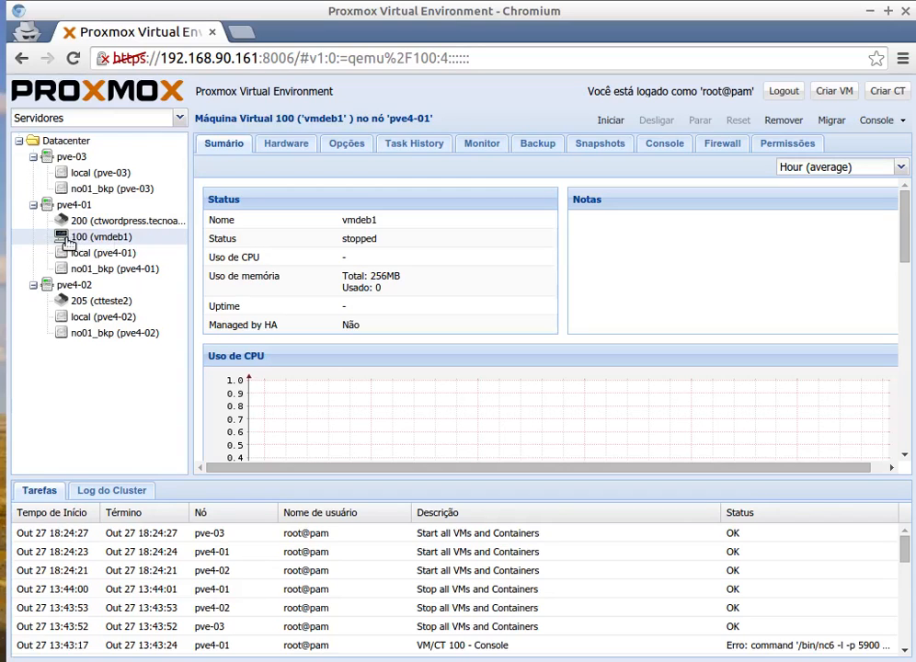
left_click(290, 144)
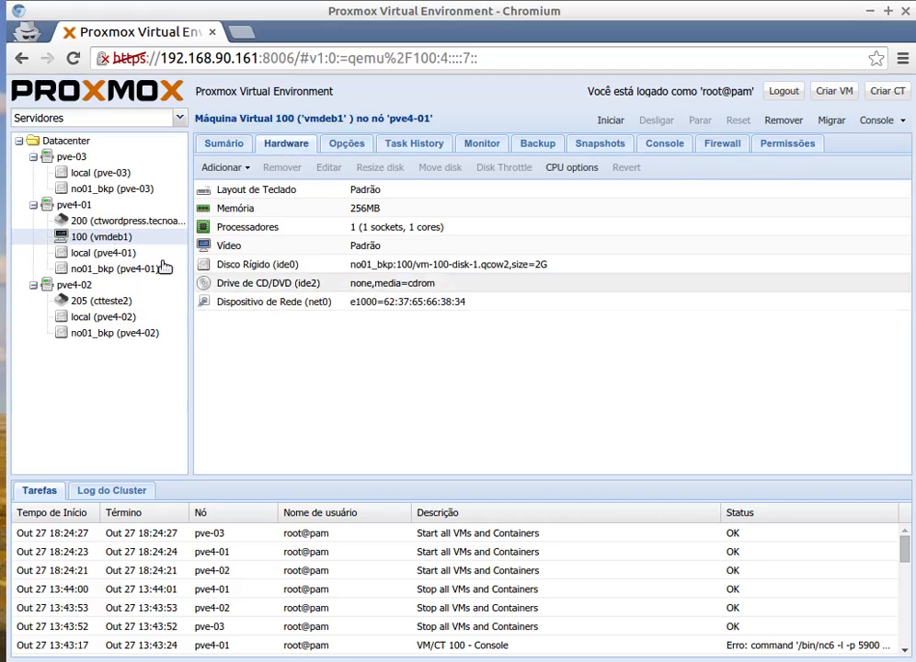
left_click(283, 284)
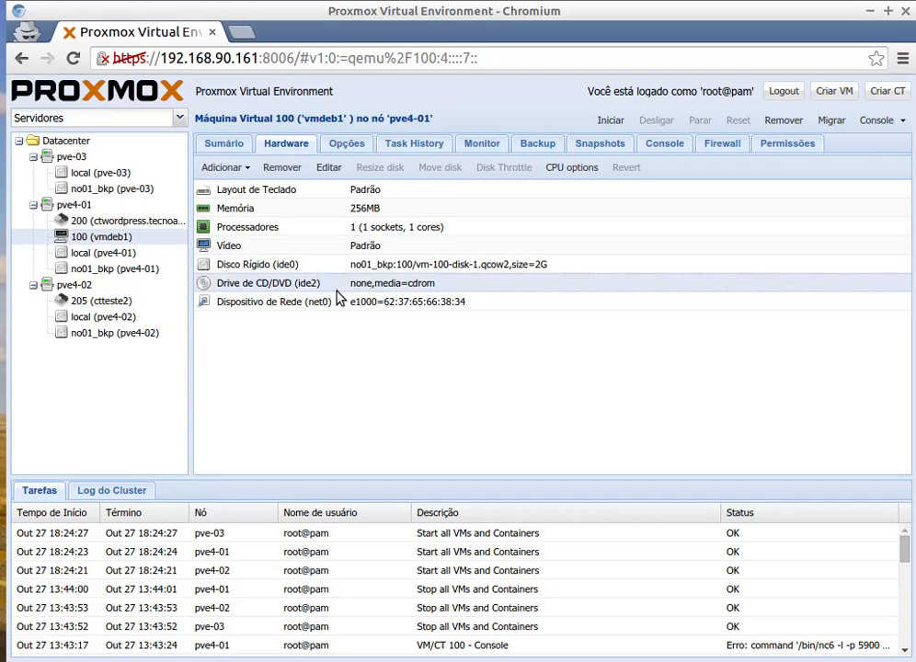
left_click(326, 168)
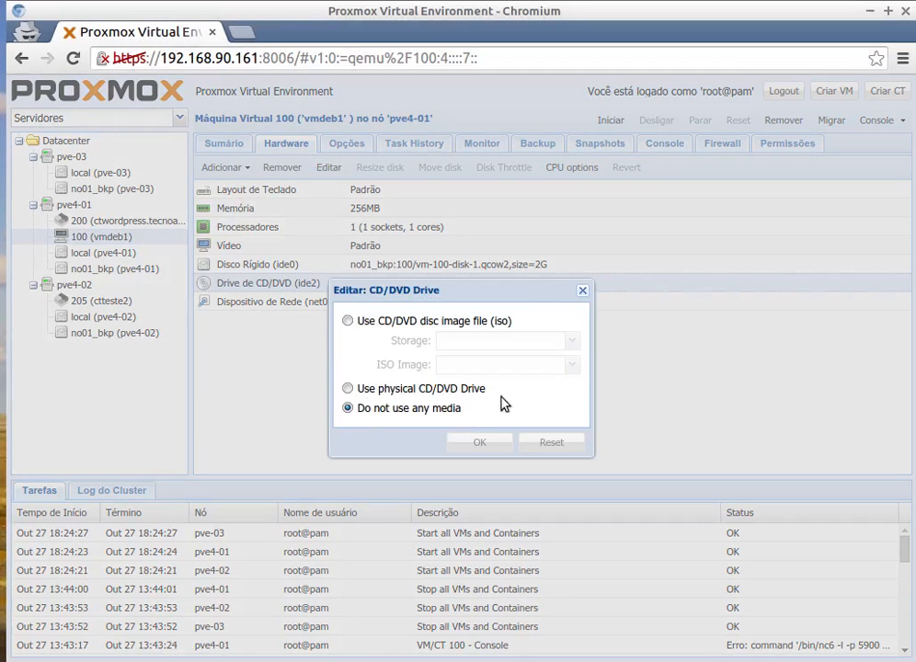
left_click(583, 291)
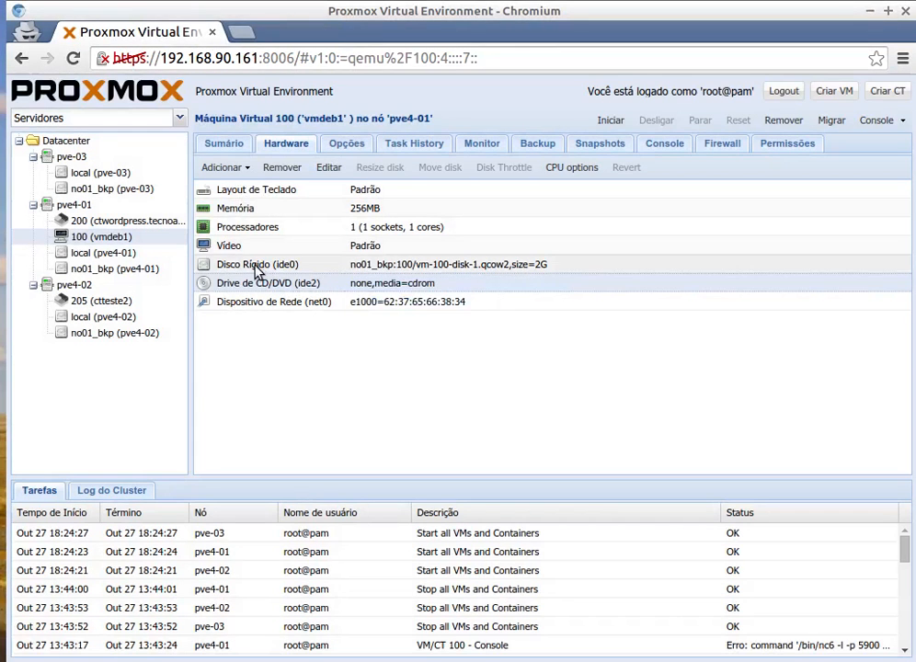
left_click(258, 267)
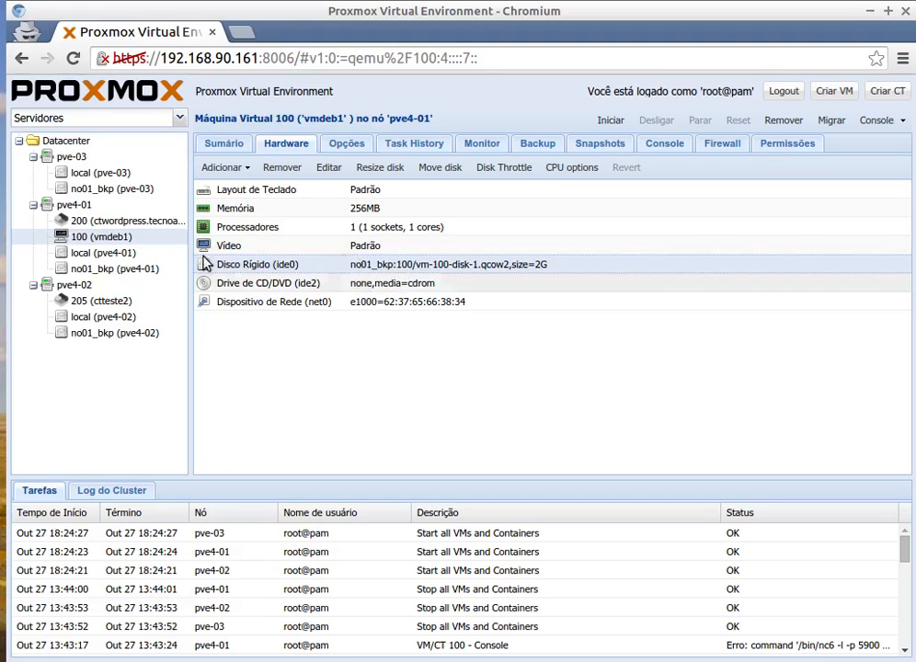
Check the no01_bkp storage summary on each of the three nodes and the datacenter's storage list.
left_click(99, 192)
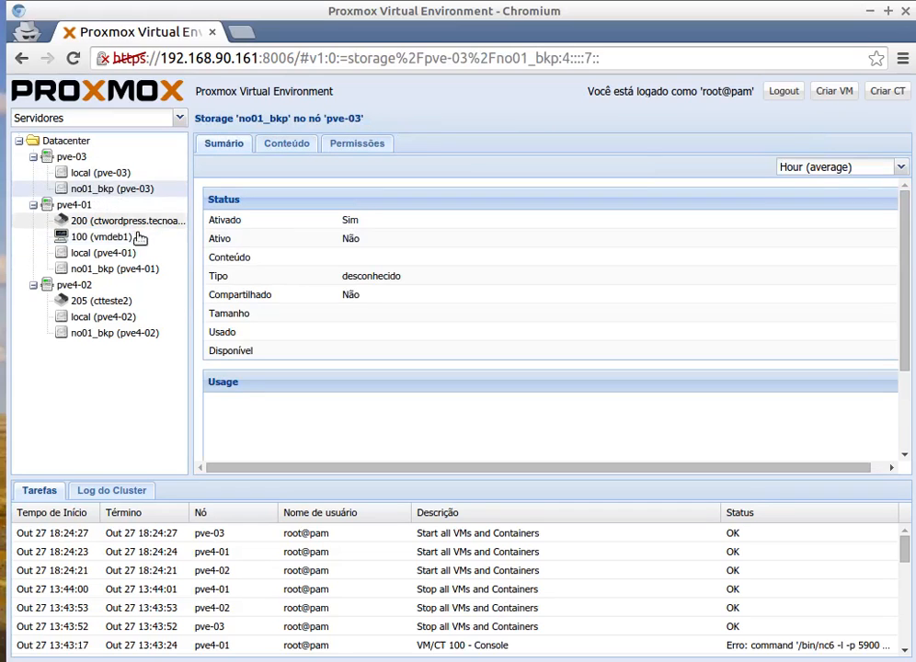
left_click(82, 268)
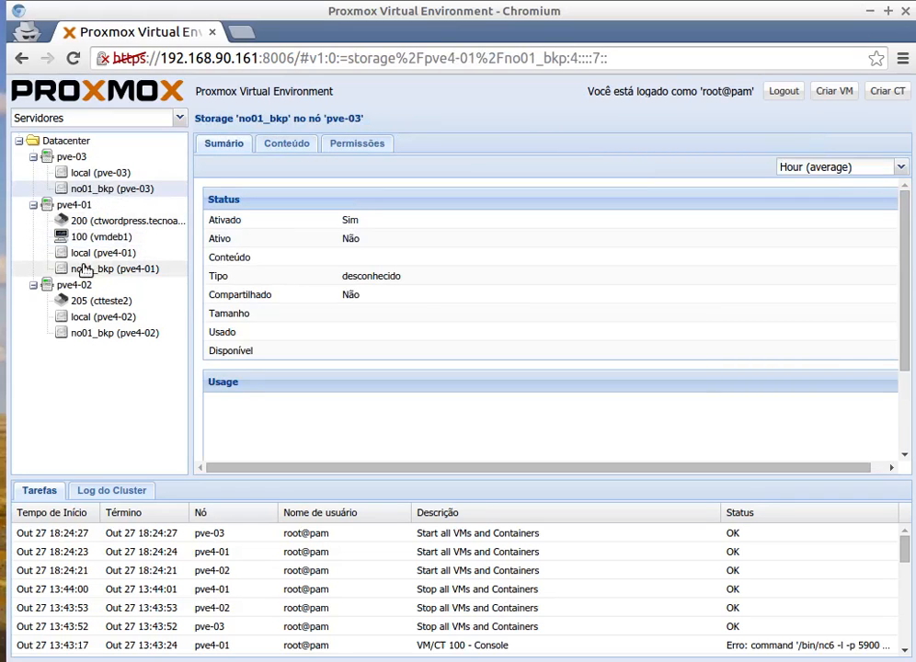
left_click(122, 334)
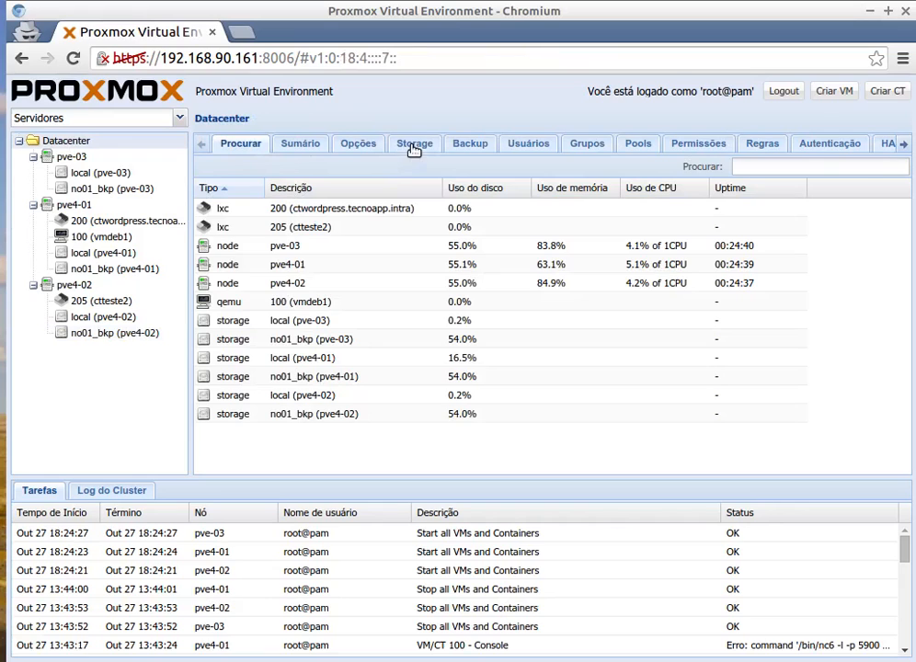
left_click(414, 148)
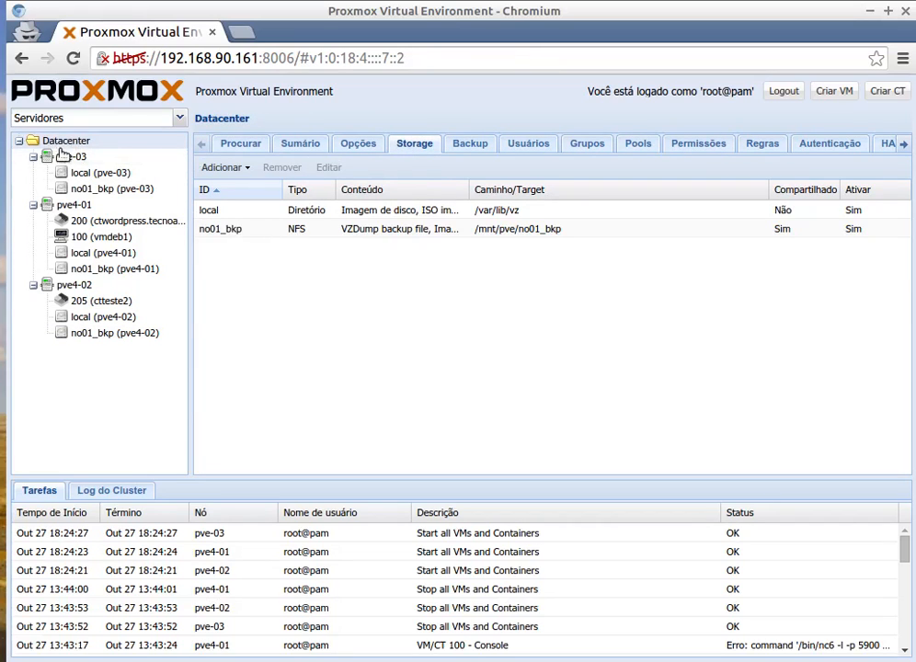
Inspect the datacenter's HA status, including the quorum, master and lrm entries for each node.
left_click(904, 144)
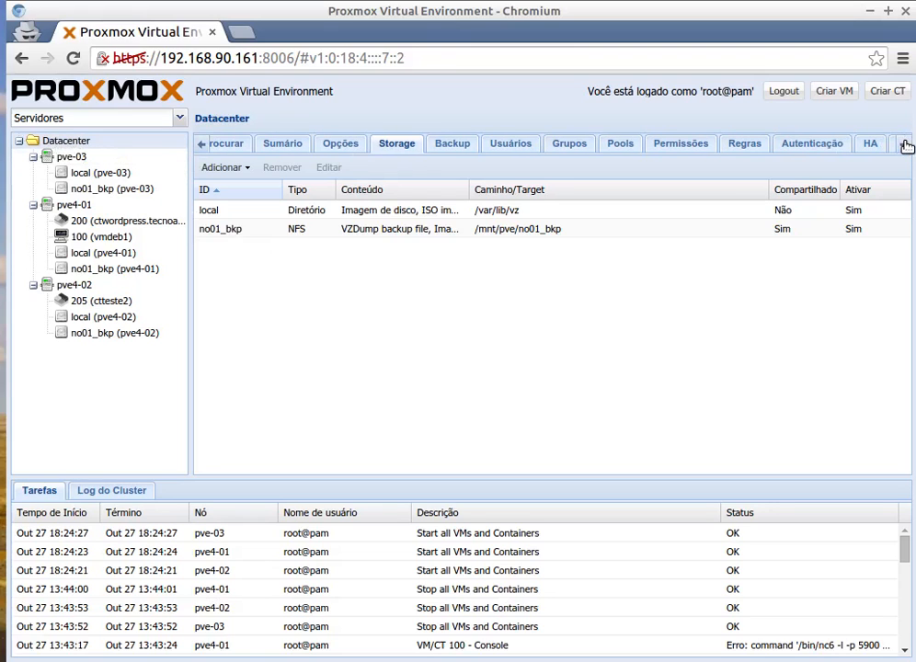
left_click(874, 144)
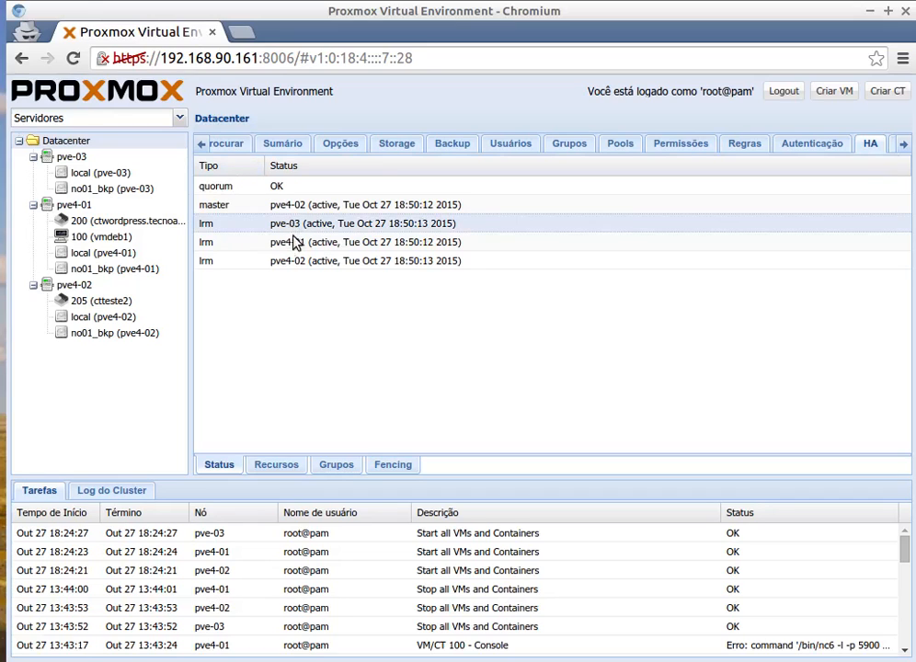
left_click(286, 261)
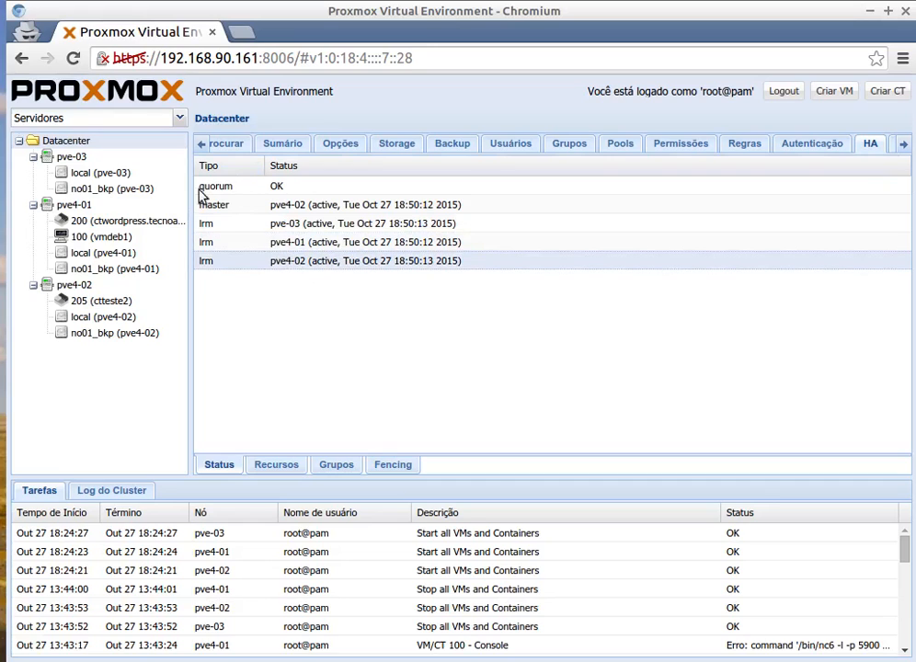
left_click(307, 211)
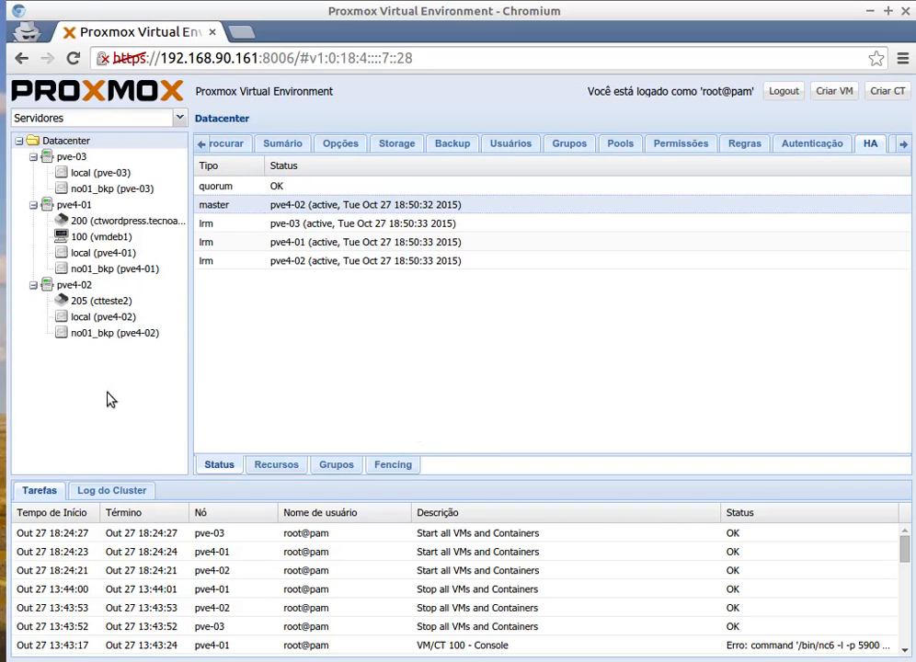
Switch to the terminal on pve4-01 and run "pvecm status" to show the cluster's quorum information.
key("alt+Tab")
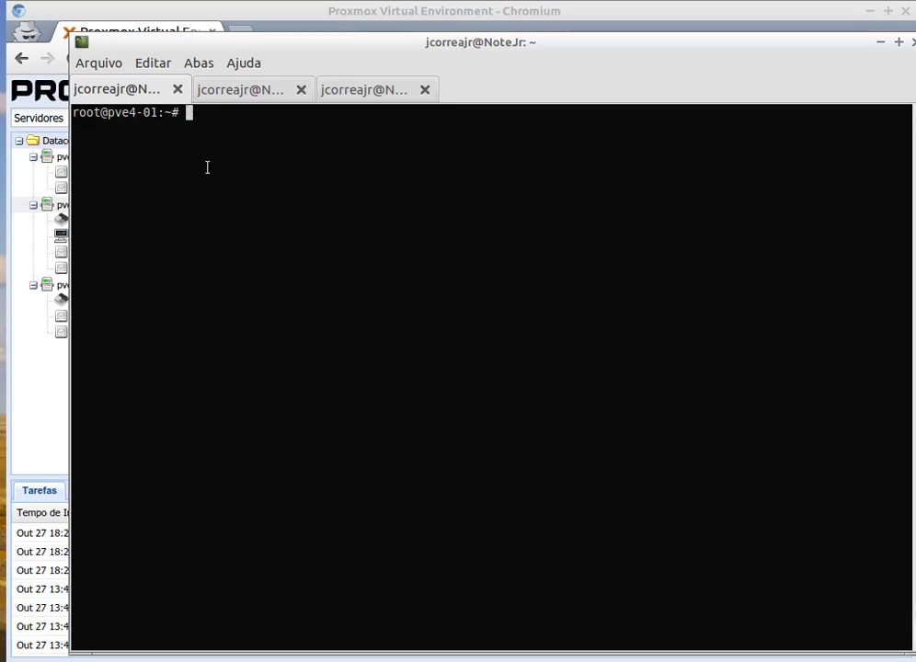
type("pvec")
key("Tab")
key("Tab")
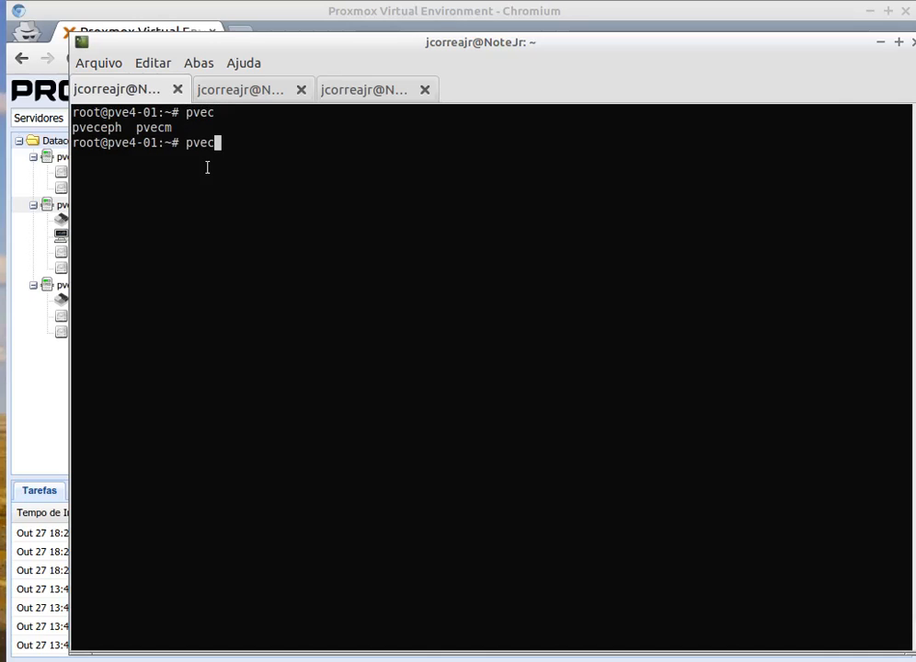
type("m")
key("Tab")
type("status")
key("Return")
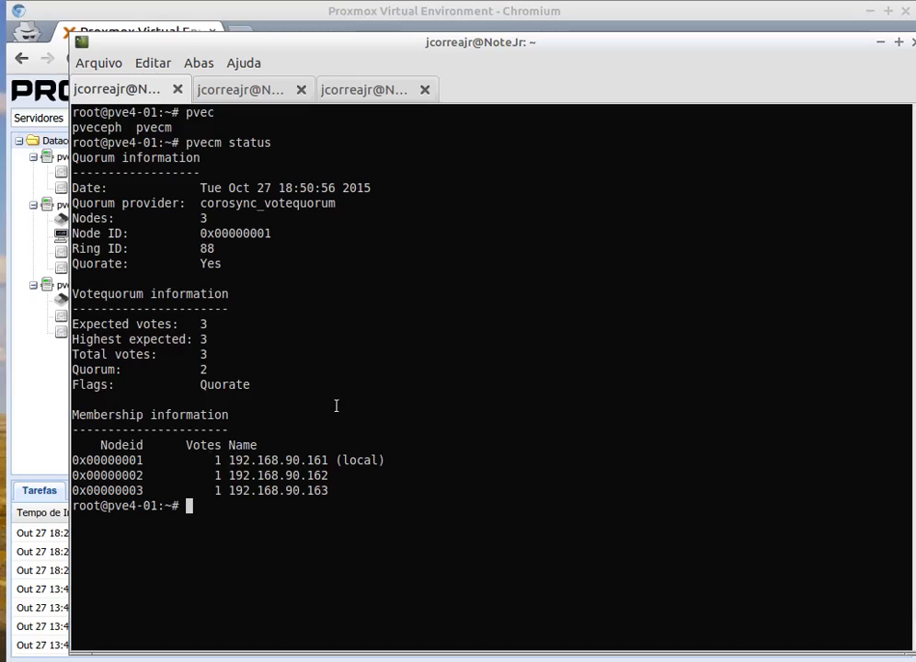
Run "pvecm nodes" to list the cluster members.
key("Up")
key("BackSpace")
key("BackSpace")
key("BackSpace")
key("BackSpace")
key("BackSpace")
key("BackSpace")
type("nodes")
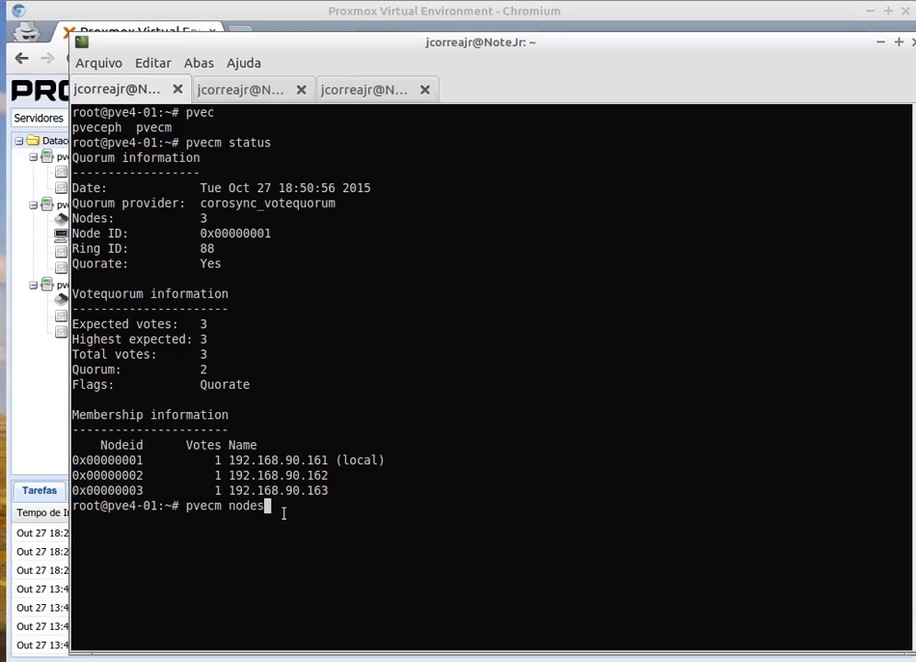
key("Return")
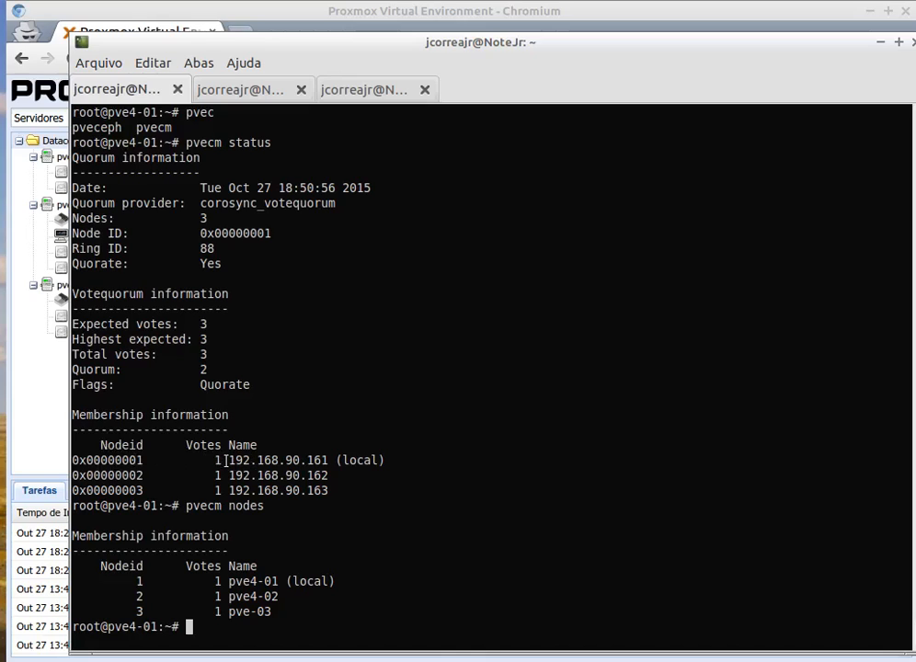
Examine the address and number of votes of each node in the membership section of the status output.
mouse_move(230, 460)
left_mouse_down()
mouse_move(328, 460)
mouse_move(288, 476)
mouse_move(229, 476)
left_mouse_up()
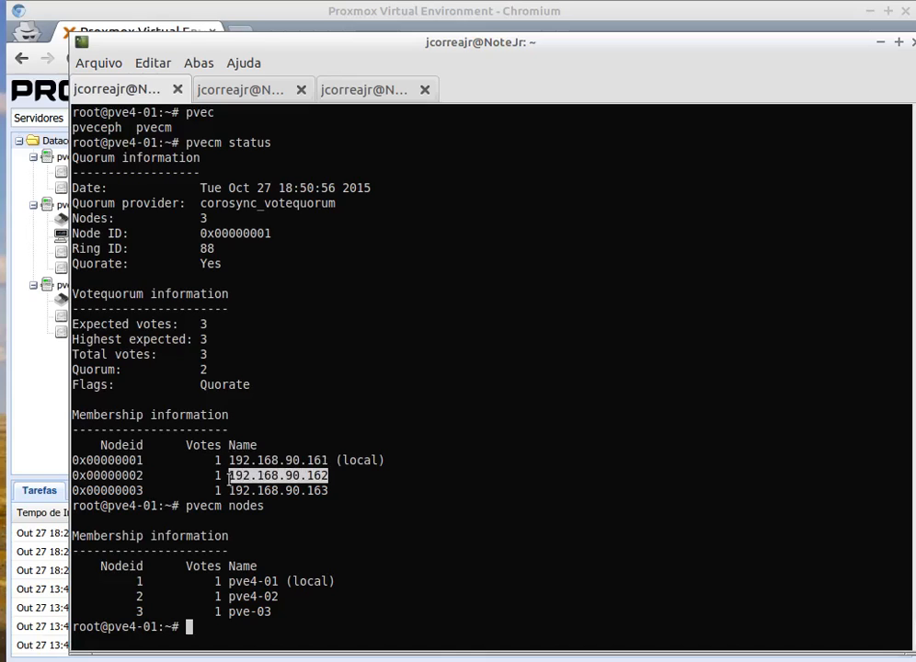
left_click_drag(328, 490, 229, 491)
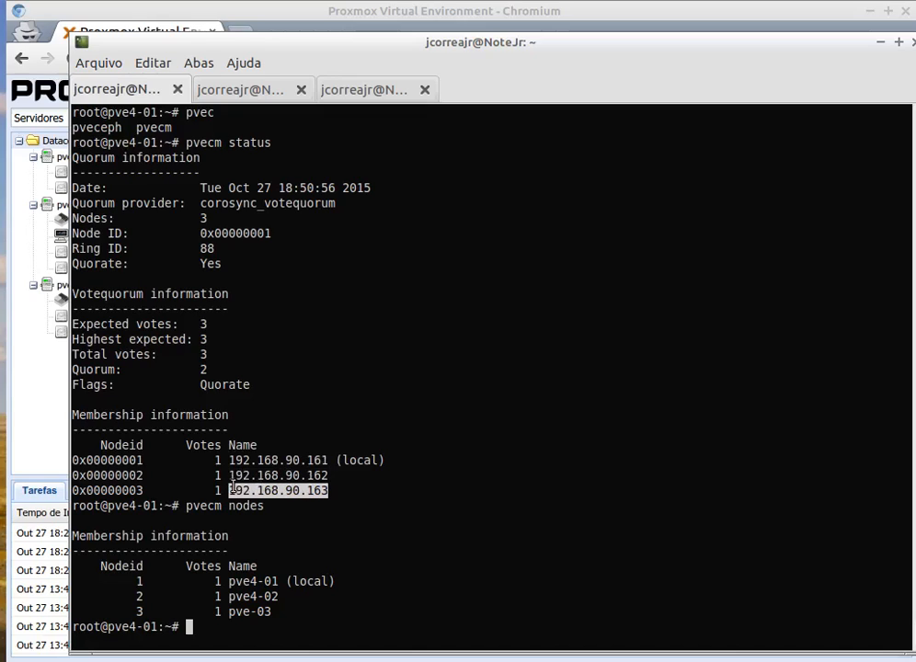
left_click(232, 490)
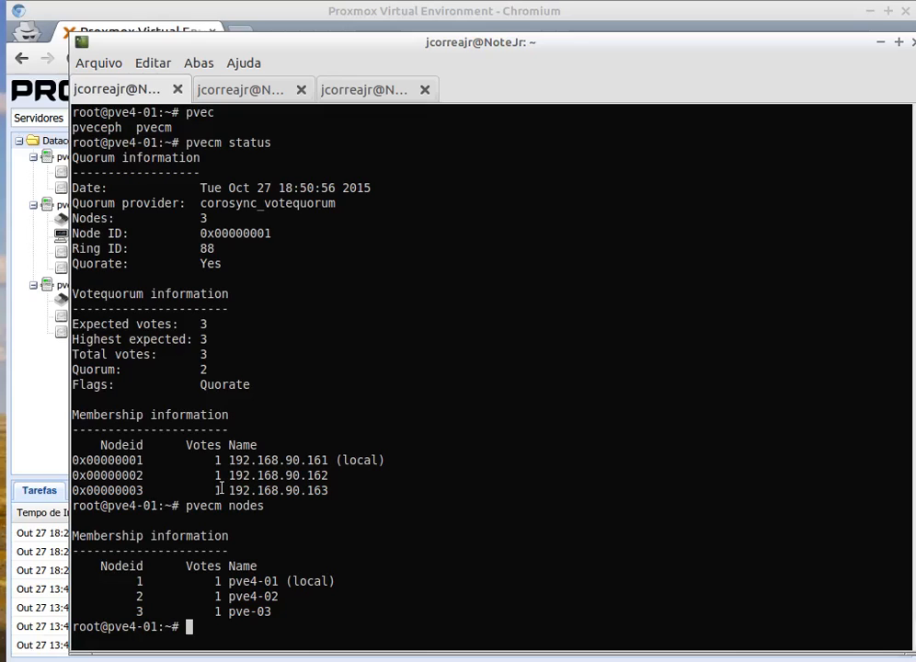
double_click(219, 490)
double_click(220, 476)
left_click(221, 466)
left_click_drag(235, 477, 293, 490)
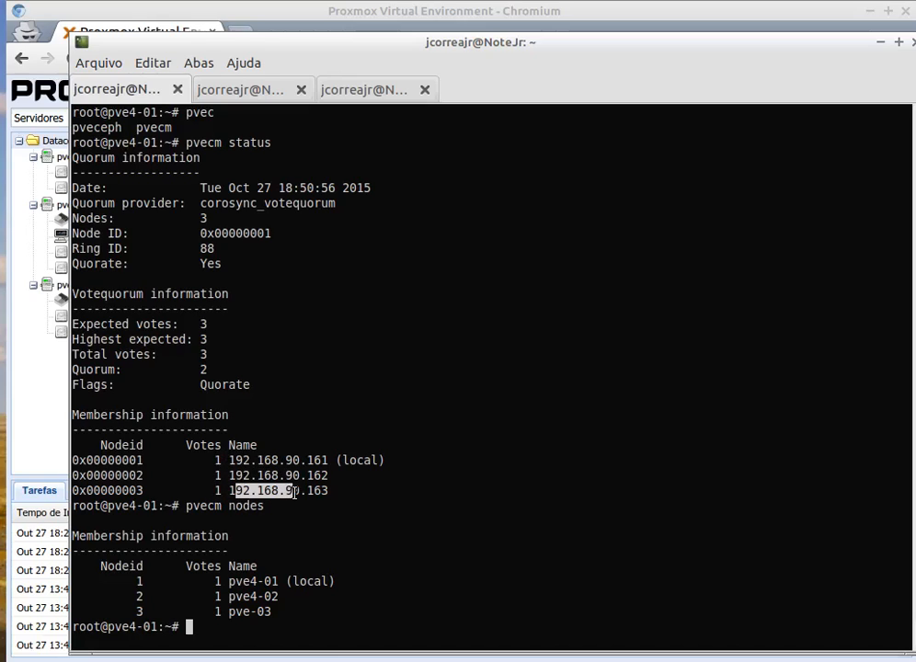
left_click_drag(236, 460, 216, 476)
left_click(224, 461)
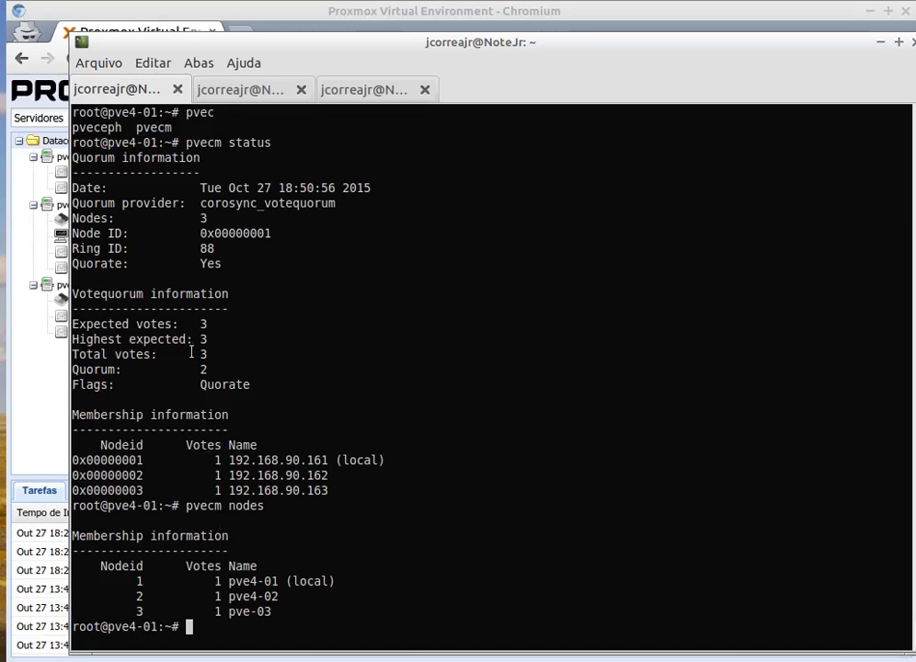
Compare the total votes and the quorum value in the status output with the individual nodes' votes.
mouse_move(207, 356)
left_mouse_down()
mouse_move(62, 356)
mouse_move(208, 353)
left_mouse_up()
left_click(238, 480)
left_click_drag(210, 490, 334, 491)
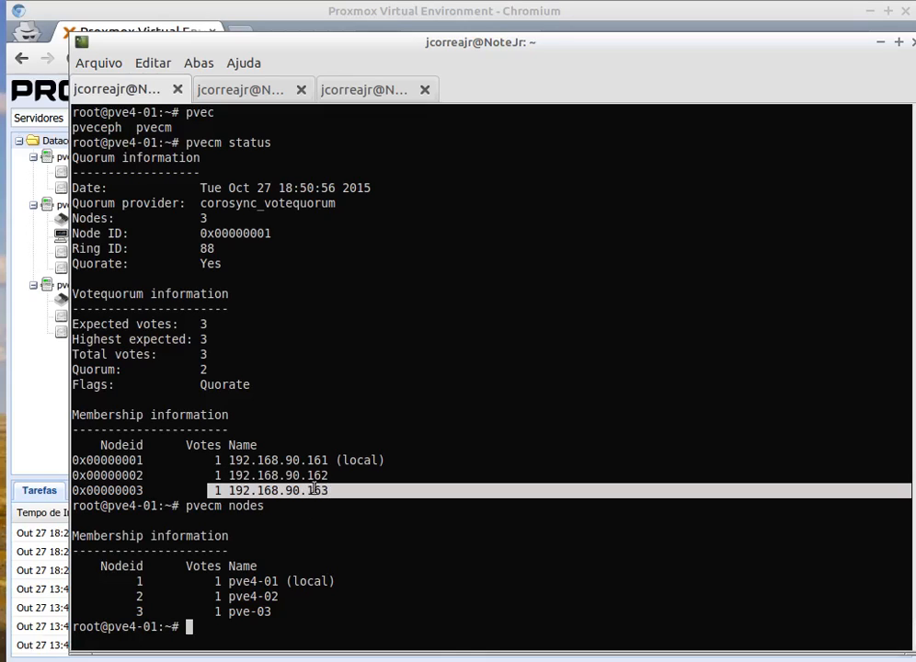
left_click(222, 488)
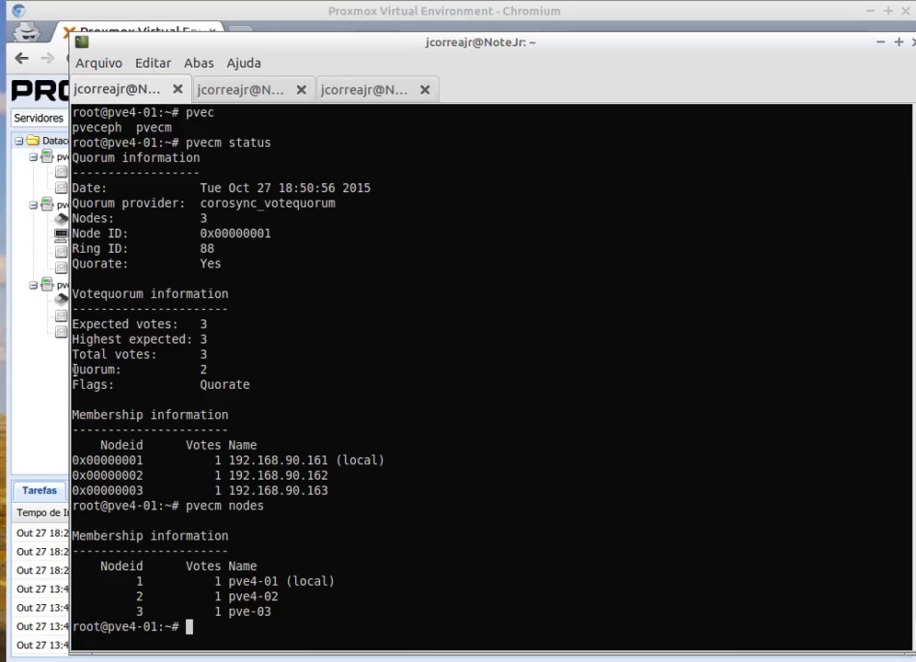
mouse_move(73, 369)
left_mouse_down()
mouse_move(208, 369)
mouse_move(73, 369)
left_mouse_up()
left_click(211, 369)
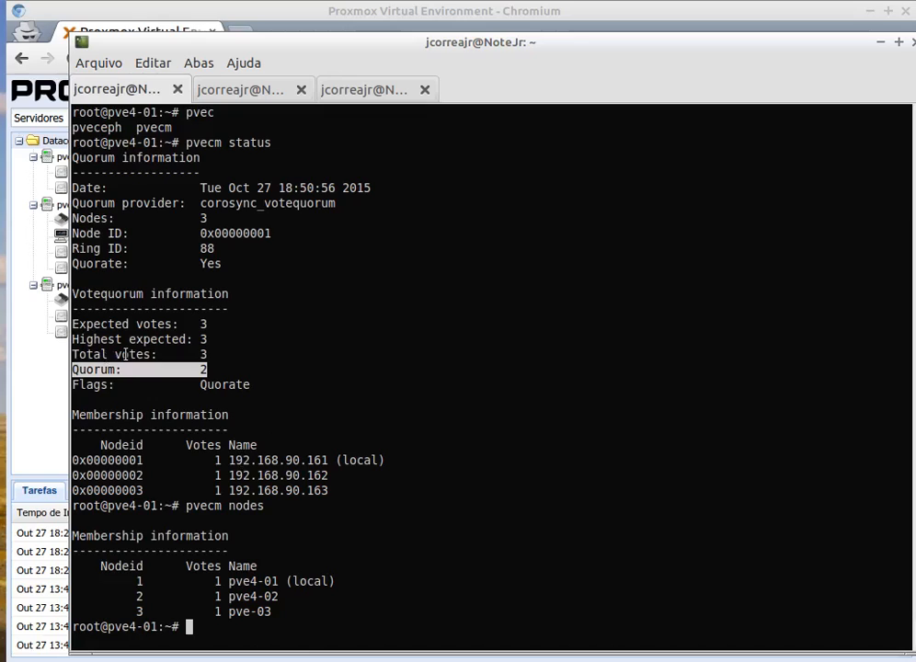
left_click(221, 378)
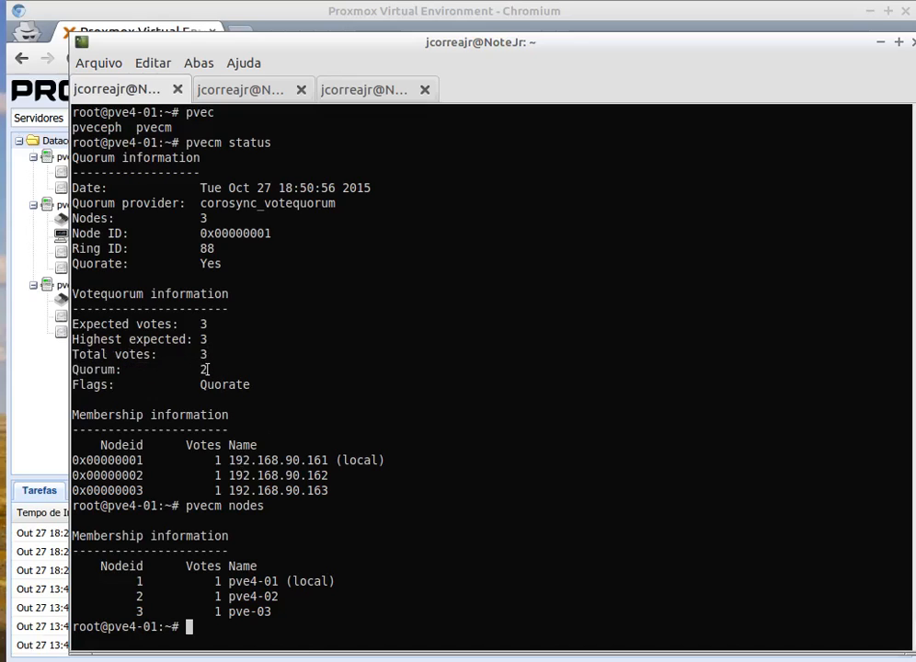
left_click_drag(207, 369, 66, 367)
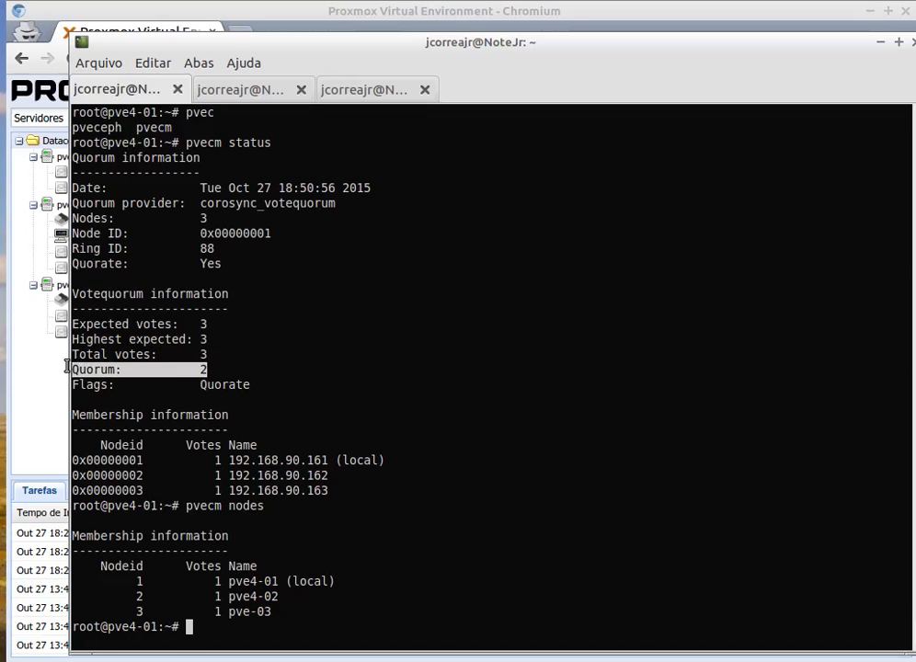
left_click_drag(222, 460, 235, 476)
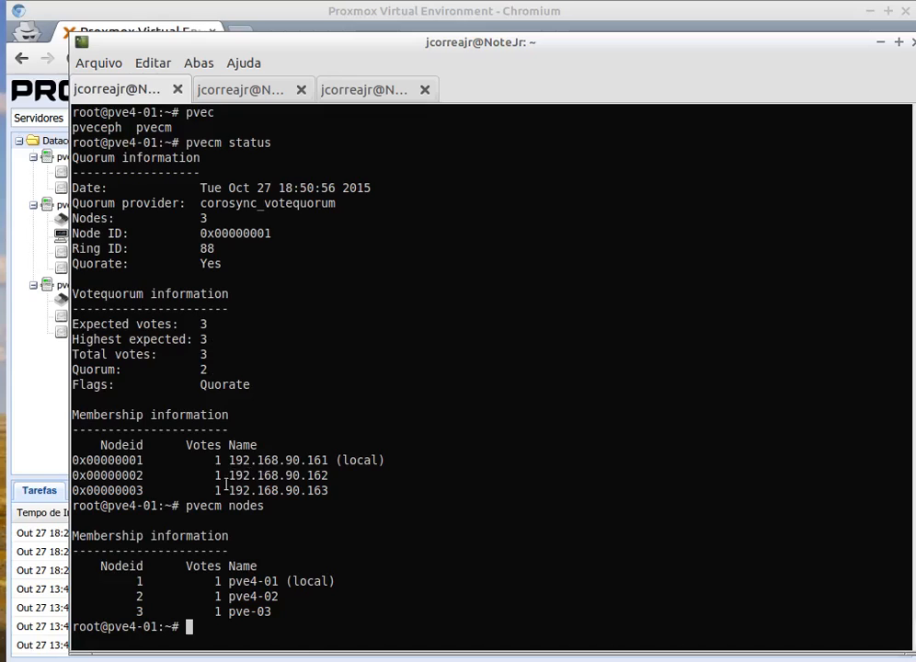
left_click_drag(211, 475, 306, 475)
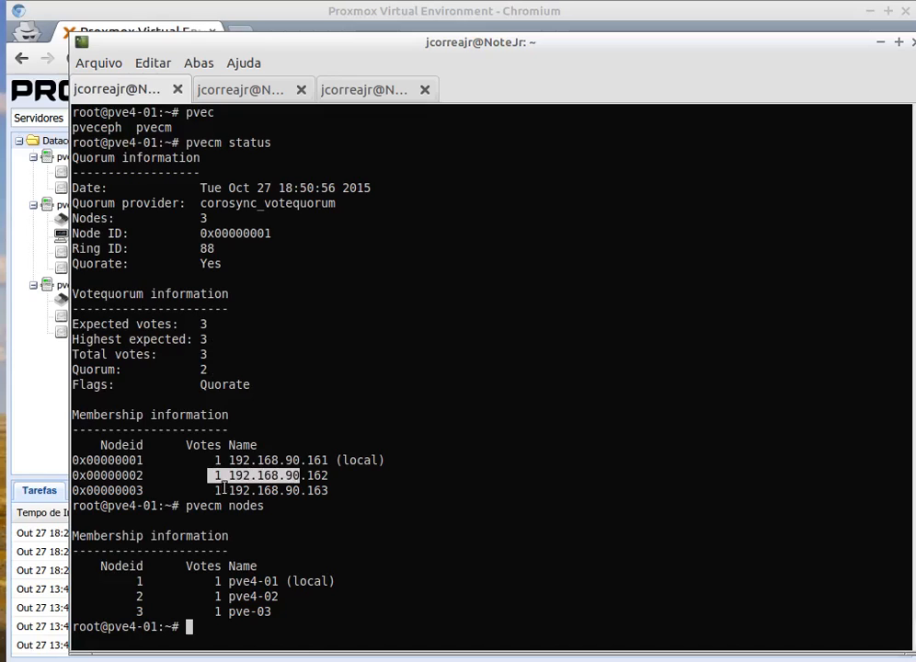
left_click_drag(215, 490, 278, 492)
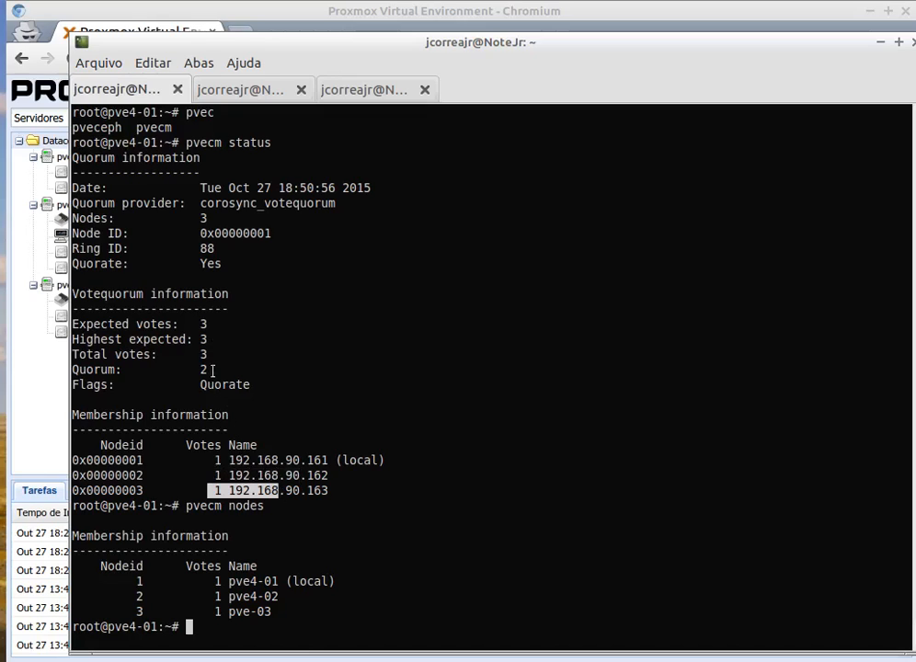
Examine the quorum value and the three member node rows in the "pvecm status" output.
left_click_drag(214, 370, 187, 370)
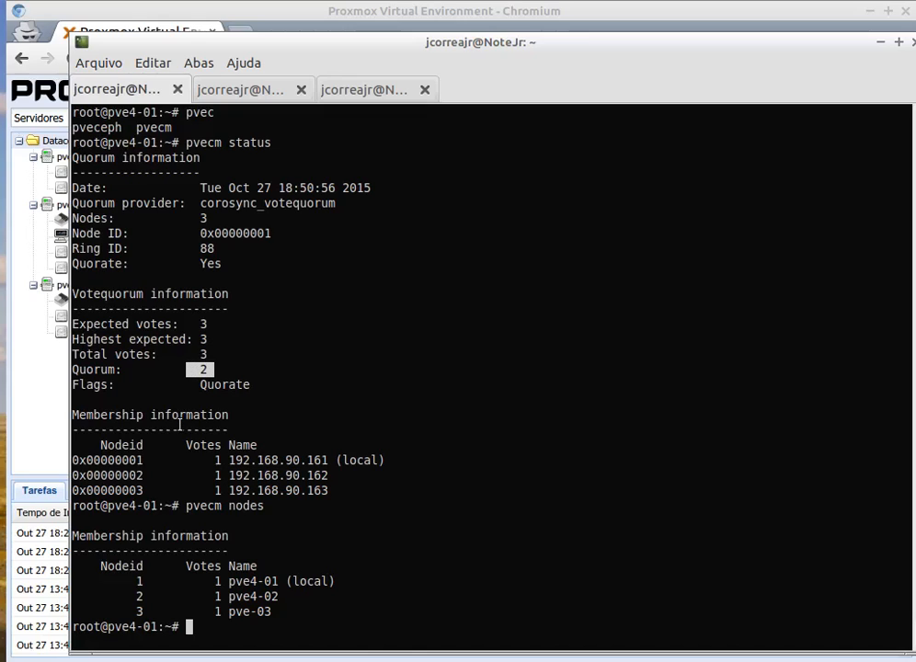
left_click(236, 367)
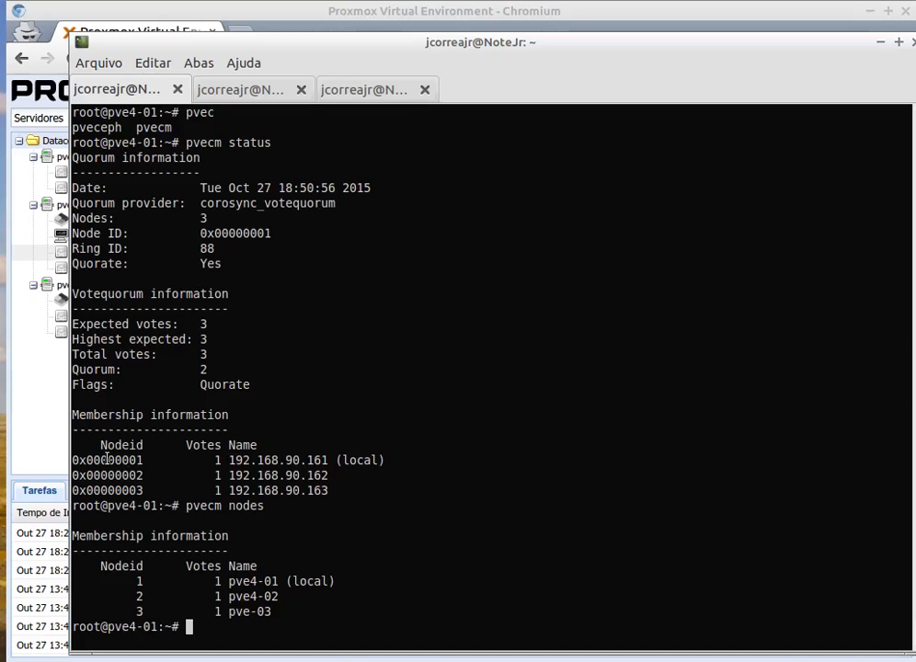
left_click_drag(106, 457, 328, 492)
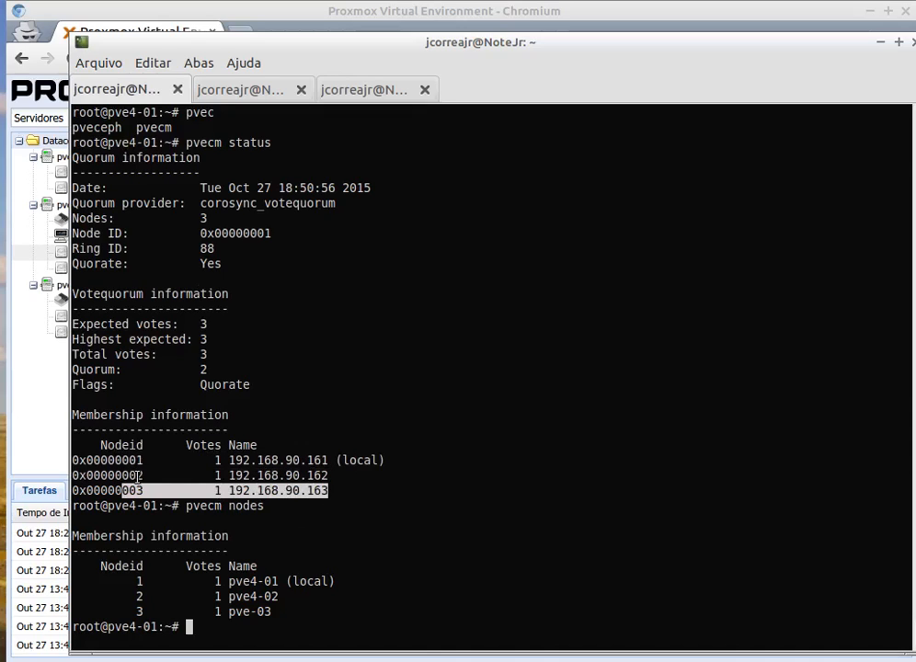
left_click_drag(122, 476, 330, 491)
left_click(332, 482)
Switch to the proxmox_ha_pve4.jpeg diagram and look through its three cluster-state panels, ending back at the NORMAL panel.
left_click(268, 19)
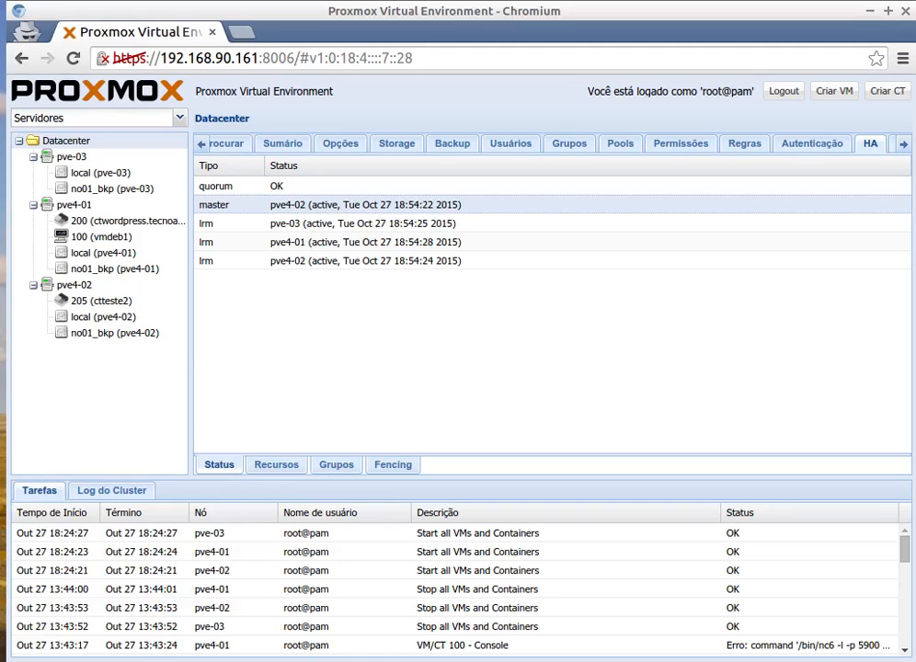
key("alt+Tab")
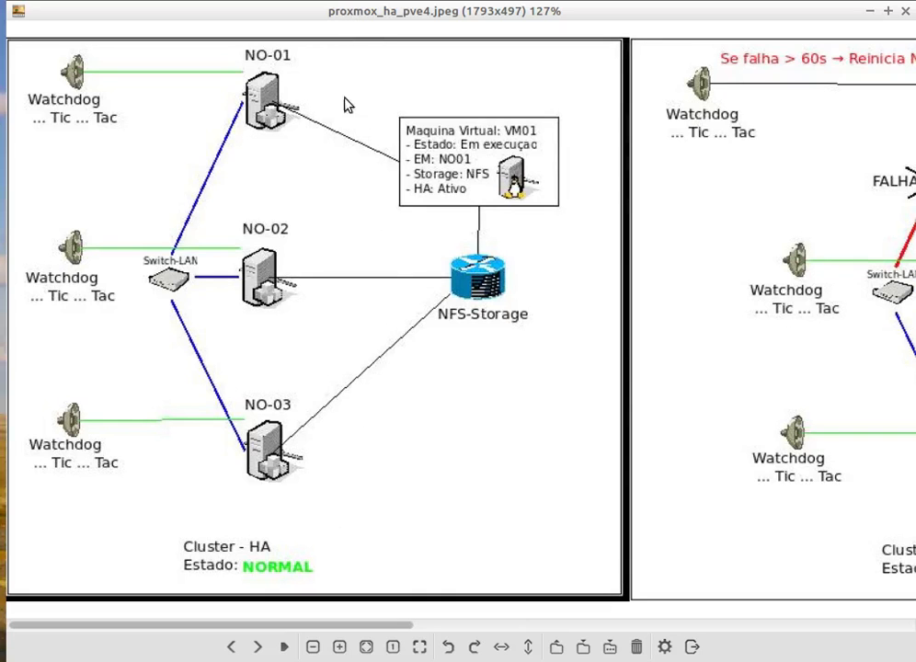
scroll(324, 240, "down", 1)
scroll(324, 239, "down", 7)
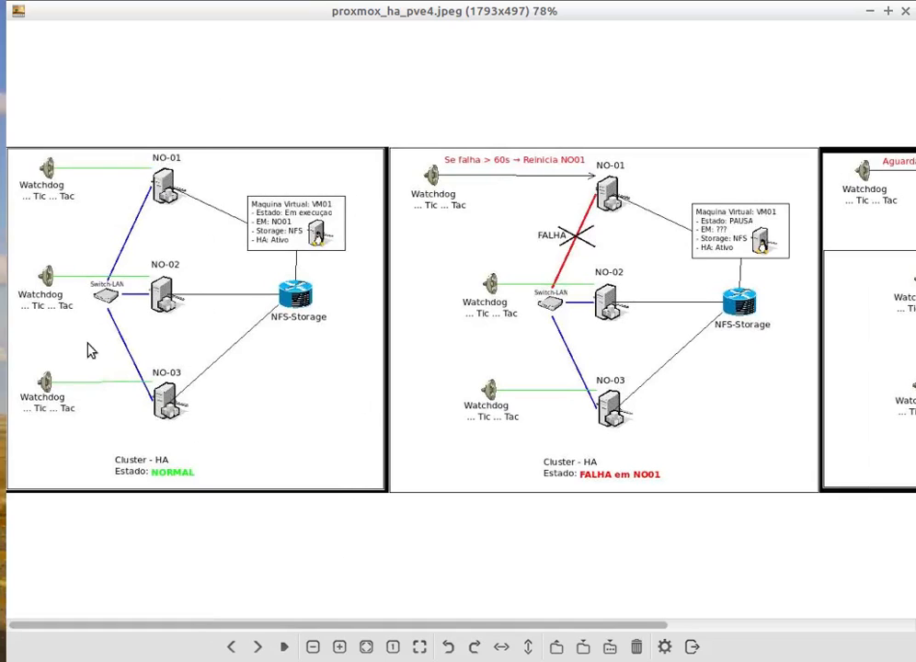
left_click_drag(228, 626, 402, 642)
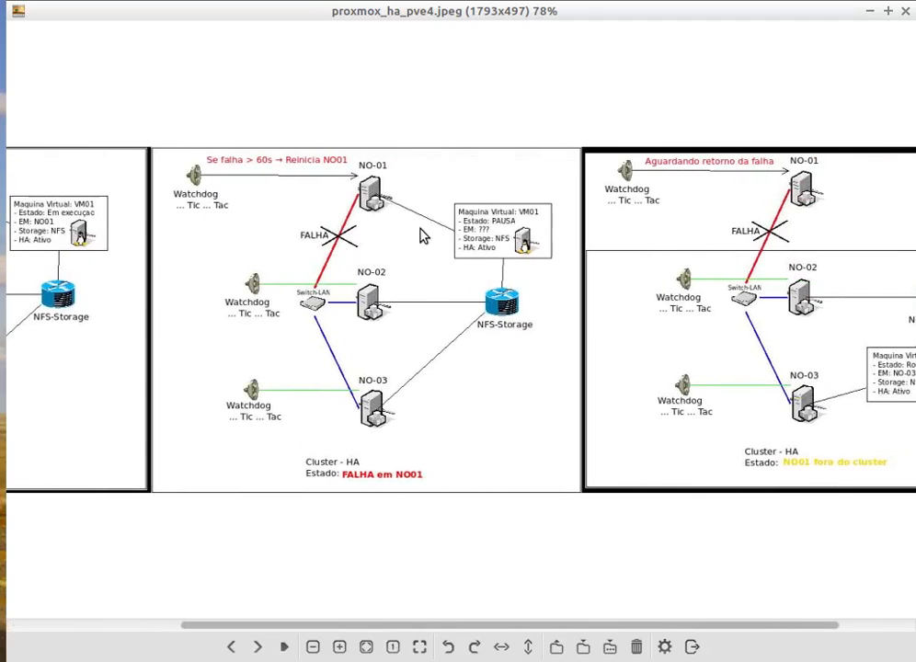
left_click_drag(380, 634, 621, 651)
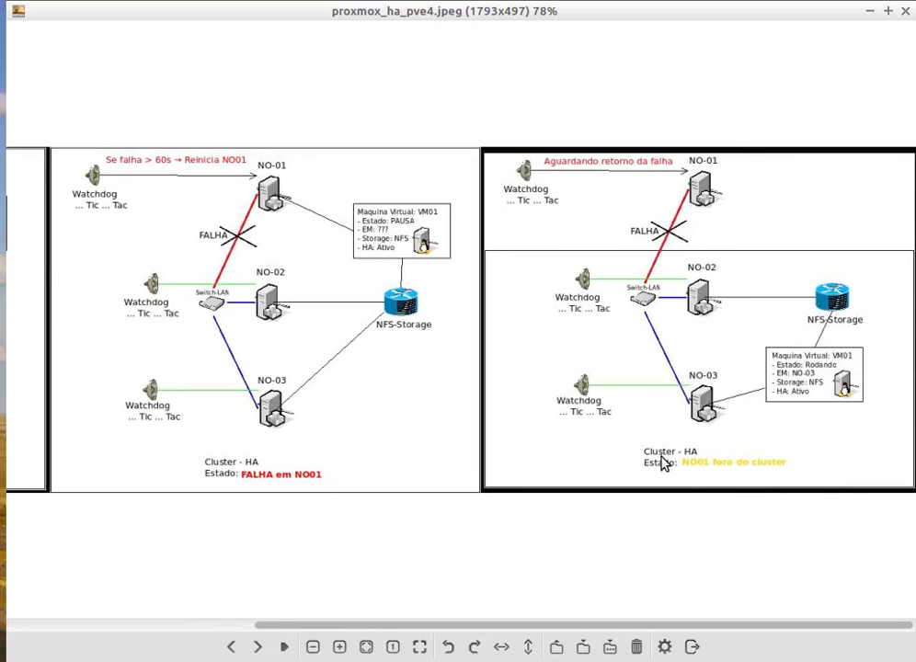
left_click_drag(650, 632, 358, 595)
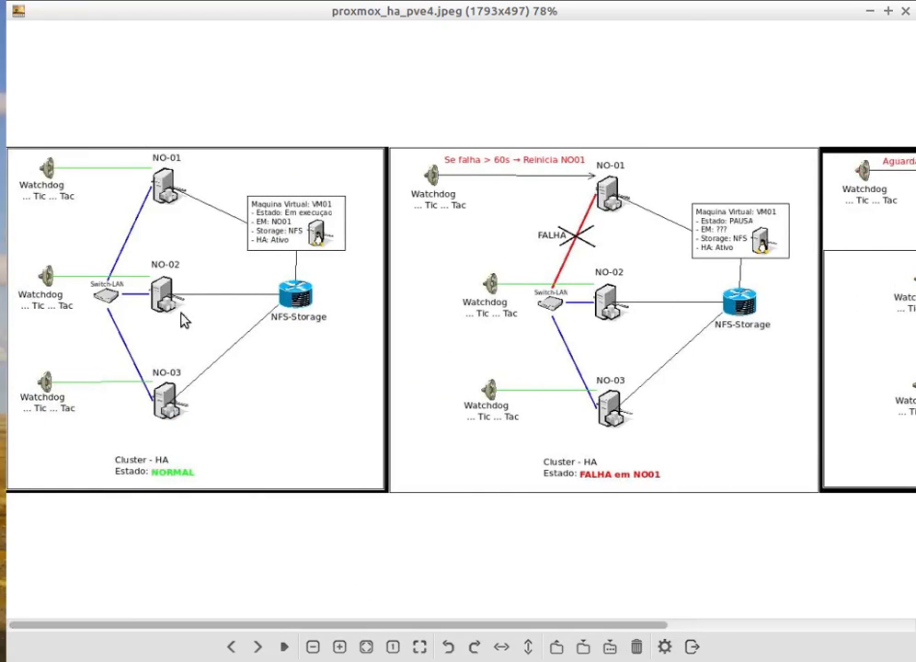
Examine the diagram's NORMAL panel and the "FALHA em NO01" panel at a larger zoom.
scroll(183, 341, "up", 2)
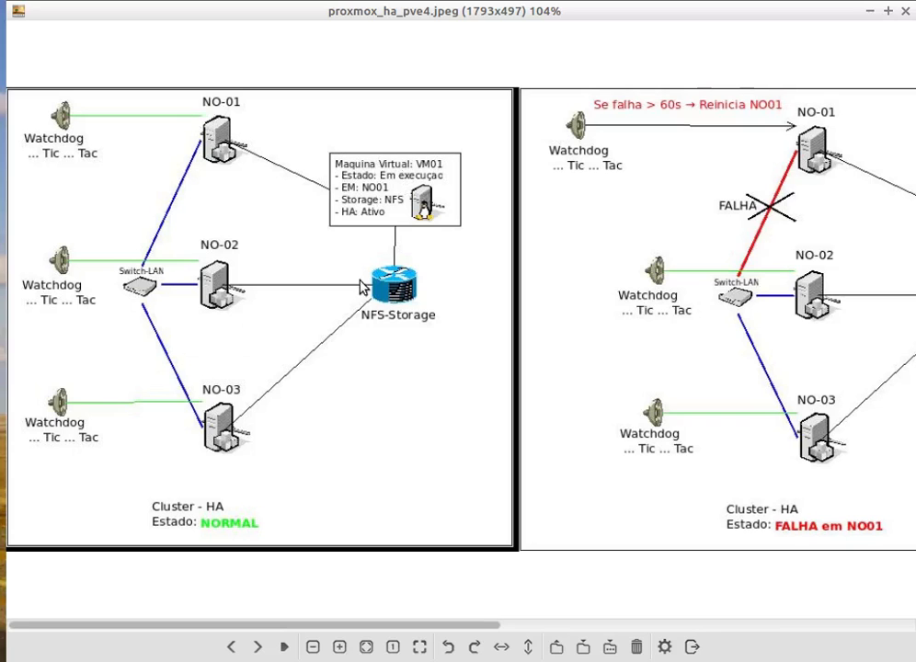
left_click_drag(136, 628, 364, 639)
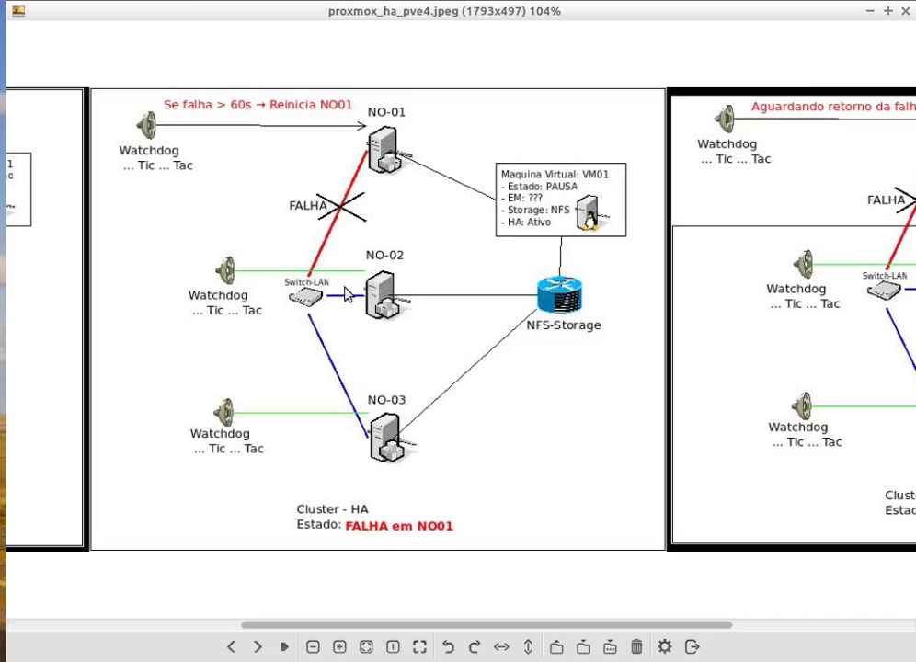
mouse_move(342, 627)
left_mouse_down()
mouse_move(351, 628)
mouse_move(337, 629)
left_mouse_up()
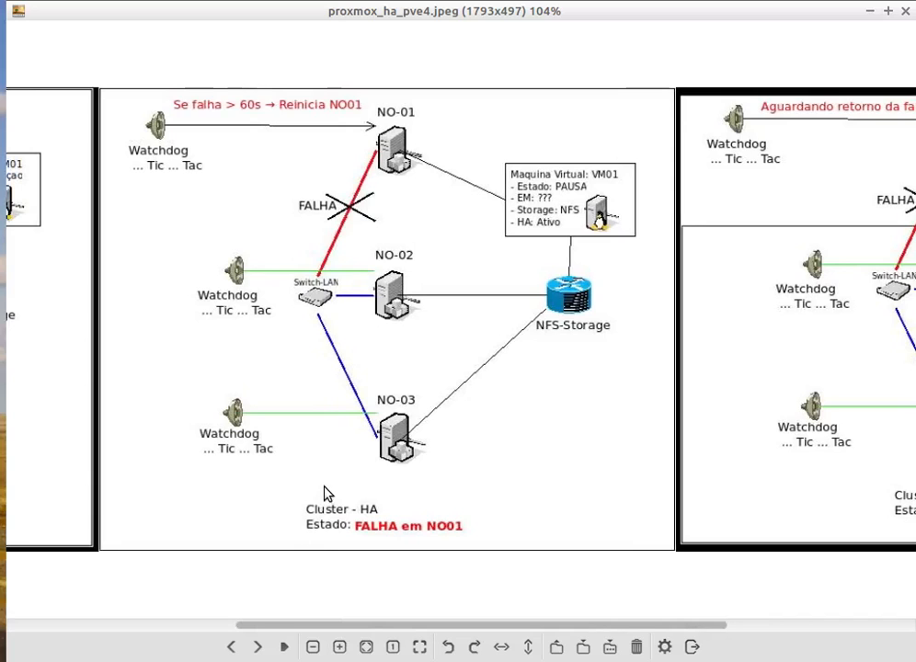
scroll(317, 493, "up", 1)
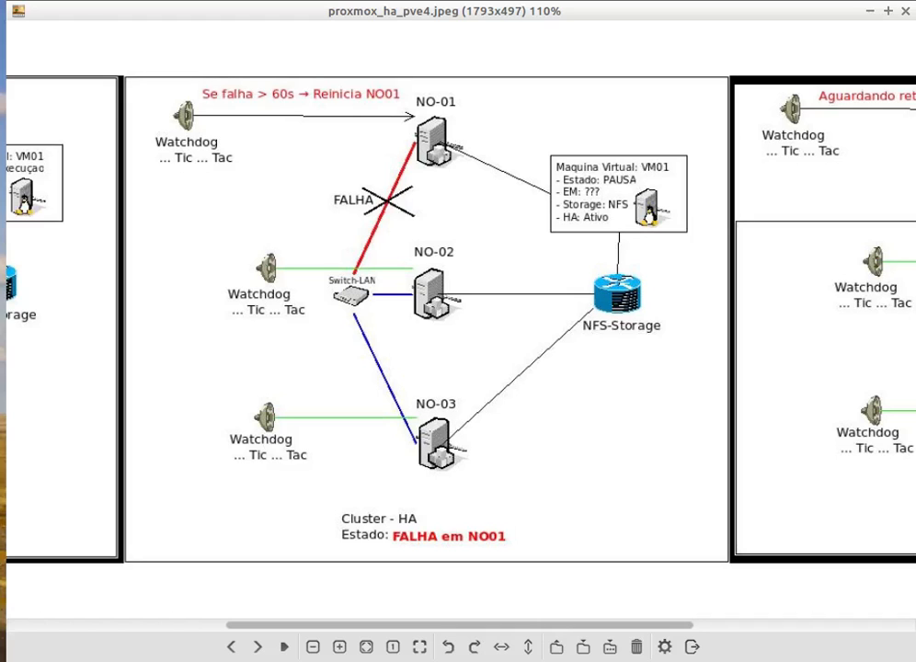
Check the Quorum value in the terminal's "pvecm status" output and return to the HA diagram.
key("alt+Tab")
left_click(311, 501)
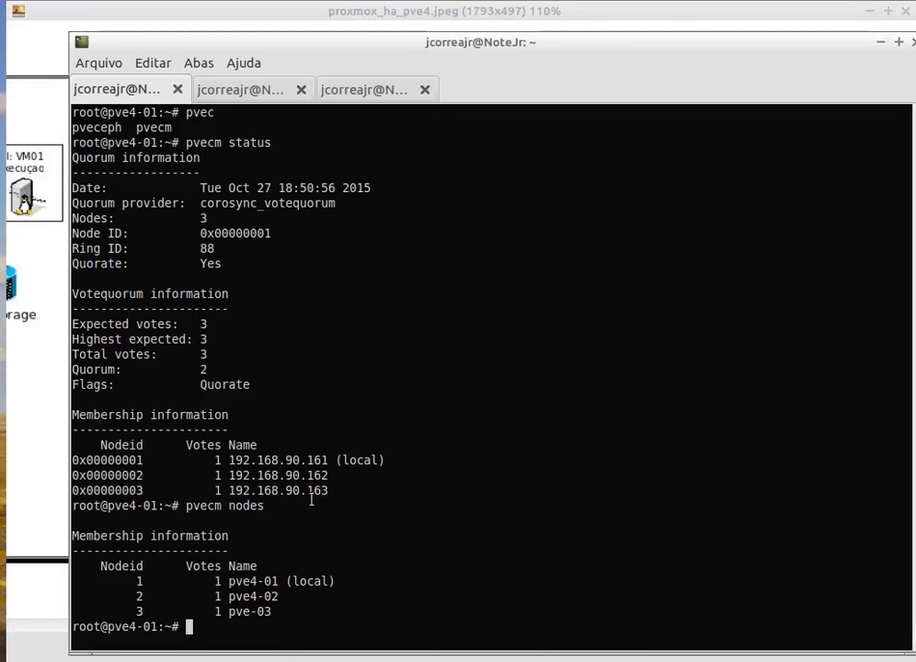
double_click(204, 369)
left_click(600, 22)
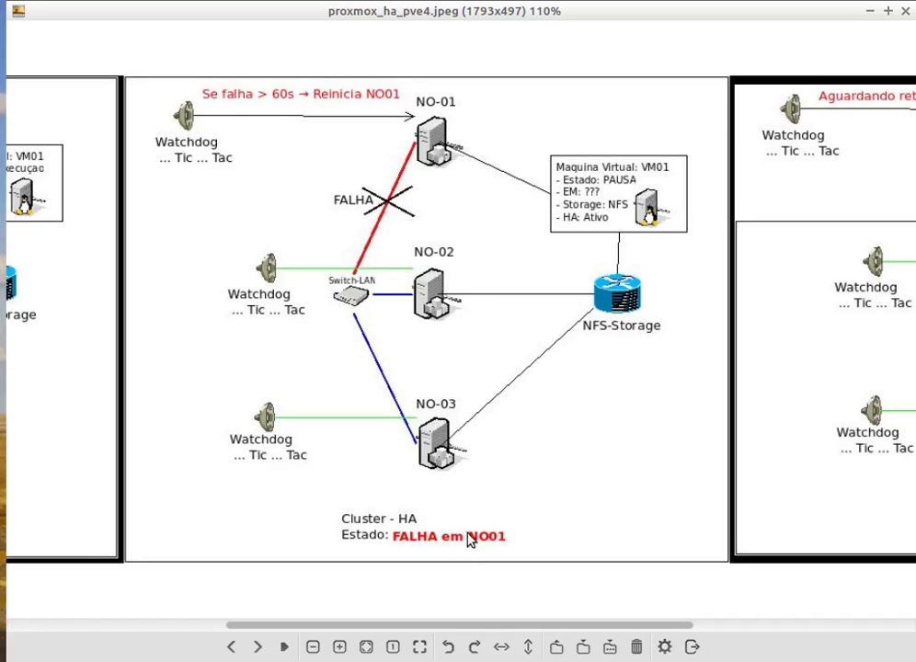
Examine the diagram's "NO01 fora do cluster" panel and compare it with the preceding cluster states.
left_click_drag(466, 630, 743, 648)
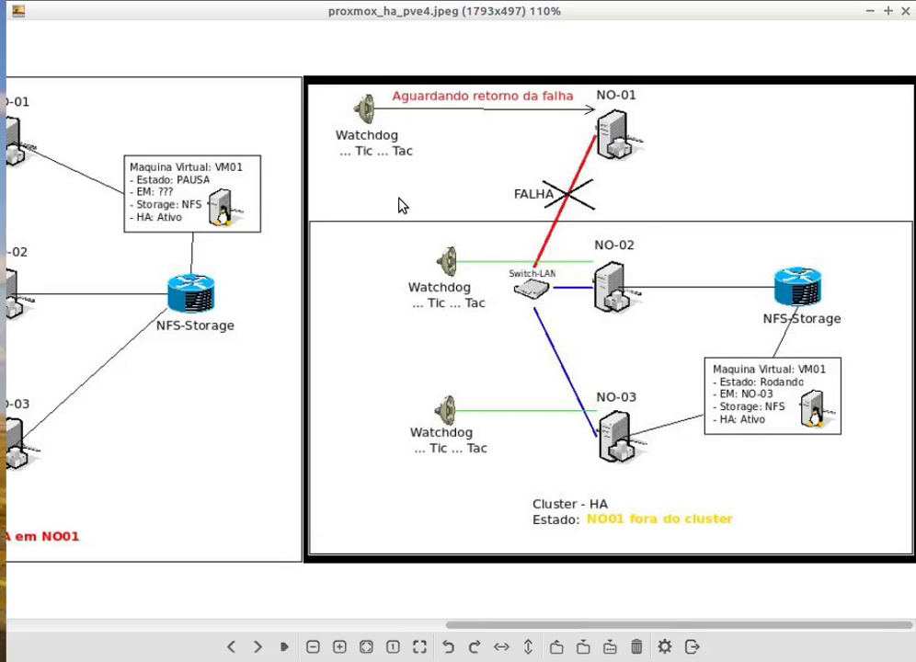
scroll(431, 309, "down", 3)
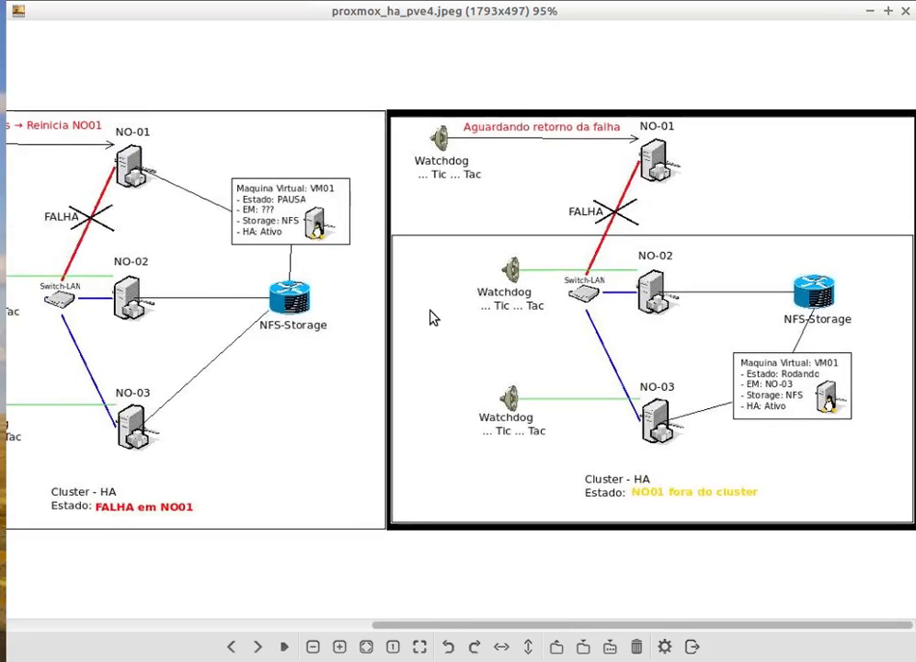
scroll(418, 353, "down", 4)
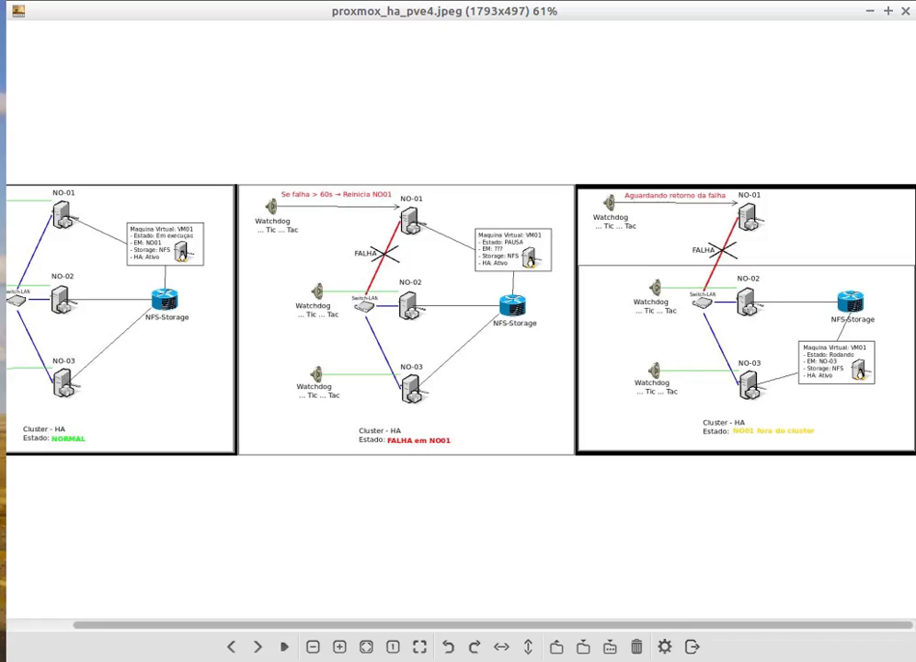
Close the diagram, return to the Proxmox web interface and start VM 100 (vmdeb1) on node pve4-01.
left_click(907, 11)
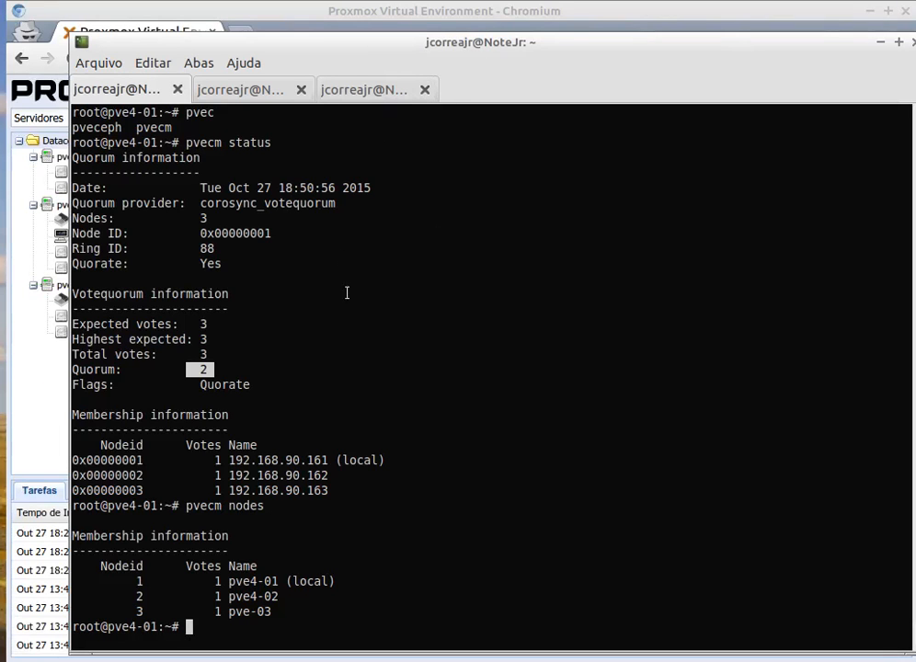
left_click(876, 42)
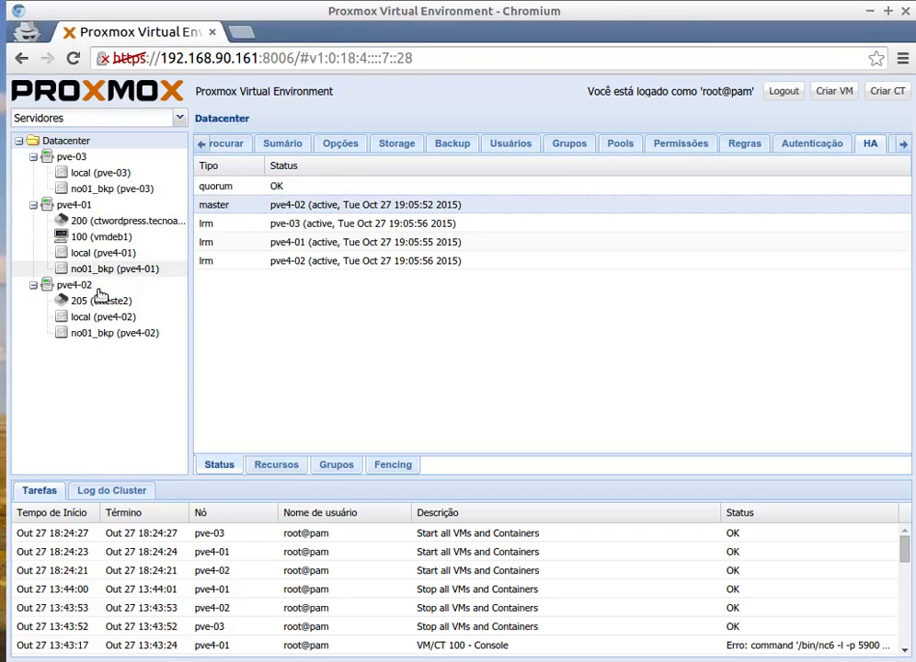
left_click(106, 226)
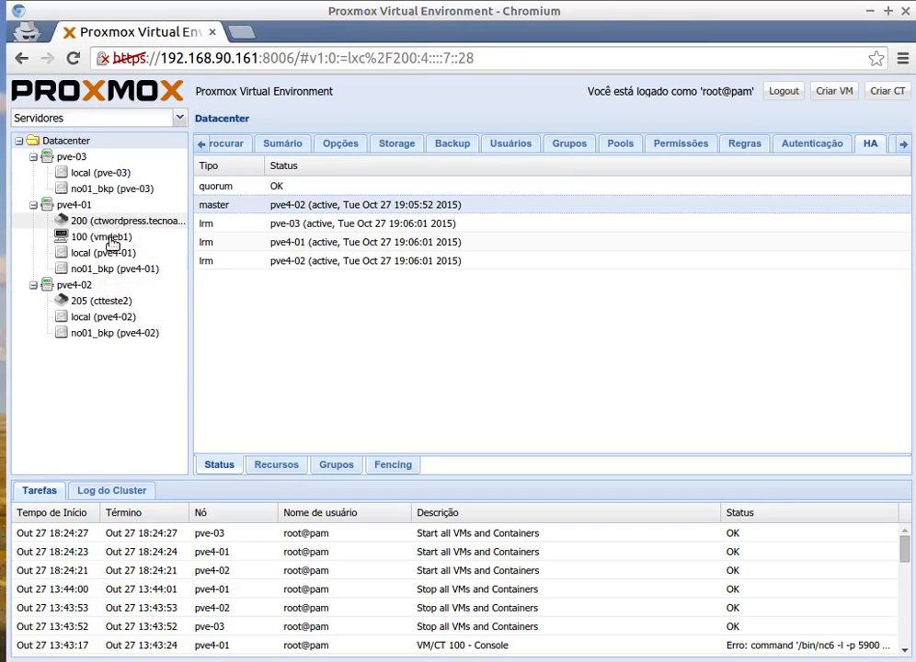
left_click(99, 240)
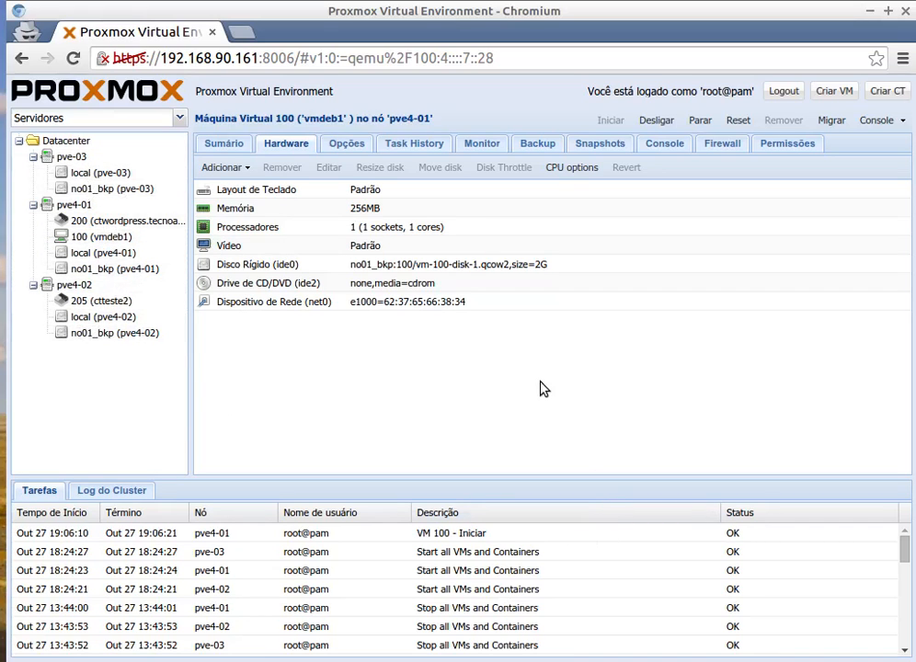
Open the console of VM 100 (vmdeb1) to check that it has booted, and close the console window.
left_click(103, 237)
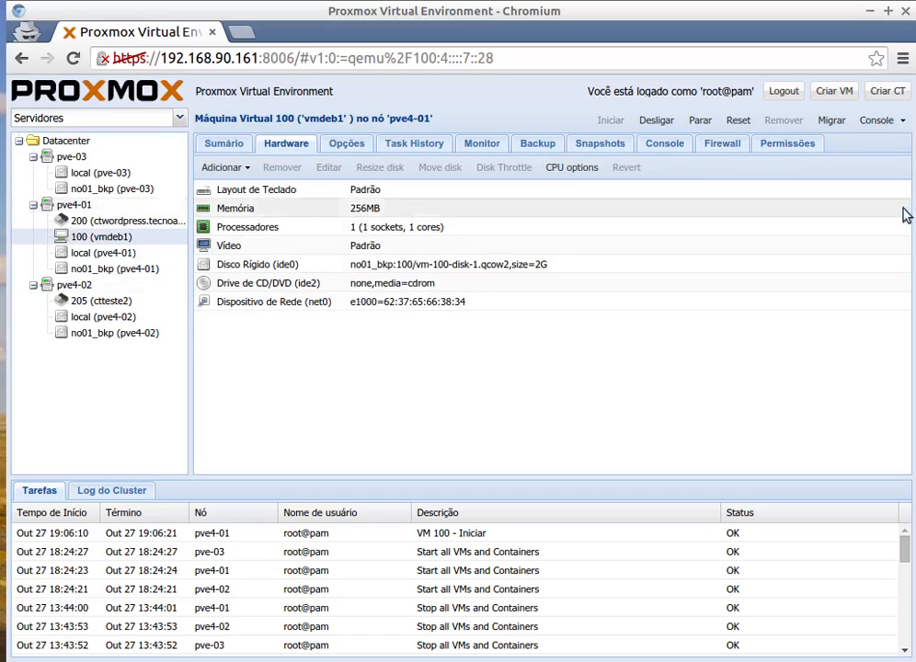
left_click(878, 120)
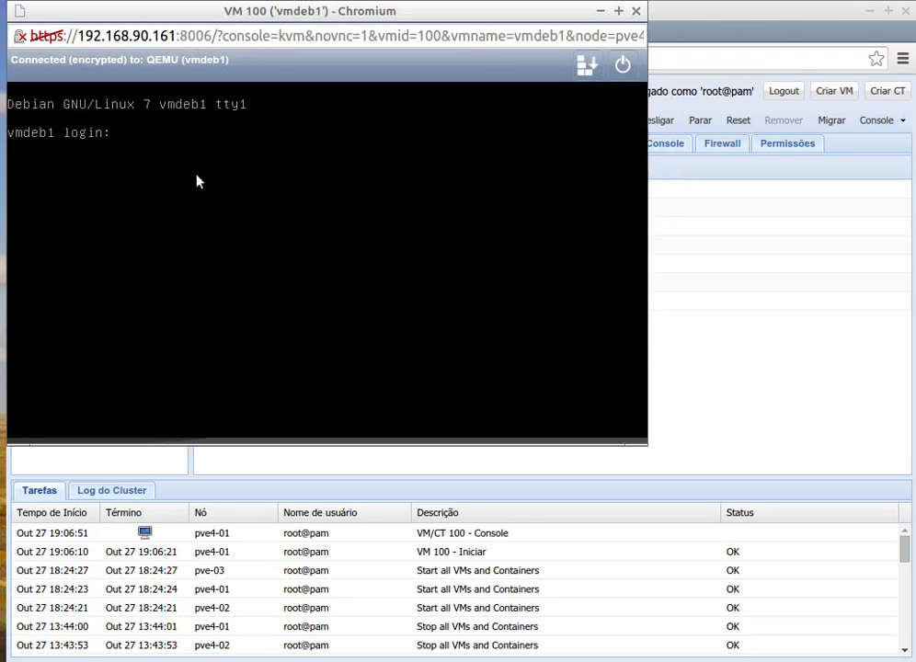
left_click(635, 11)
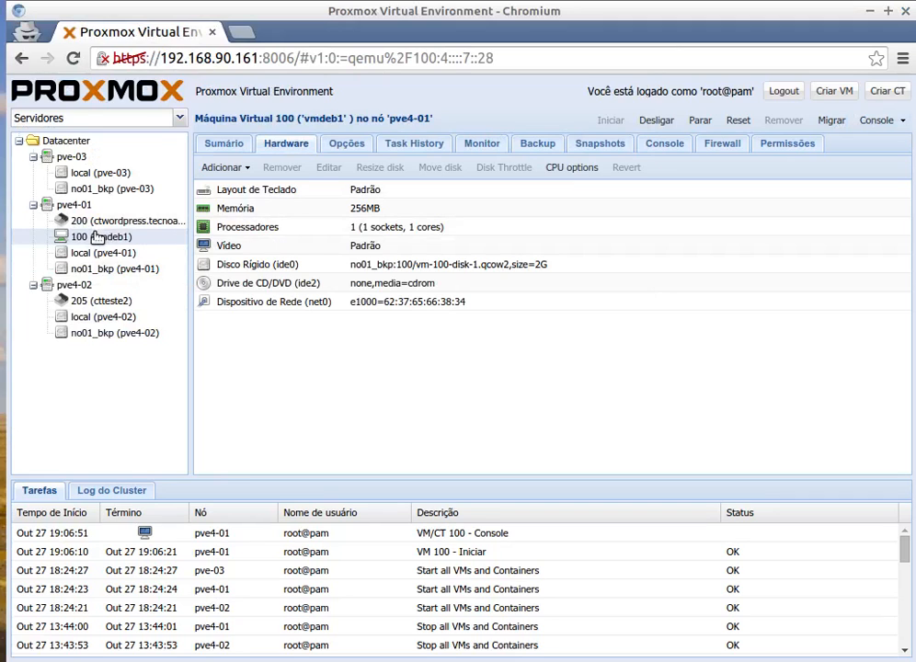
Migrate VM 100 online to target node pve-03 and close the task viewer once the migration is done.
right_click(96, 238)
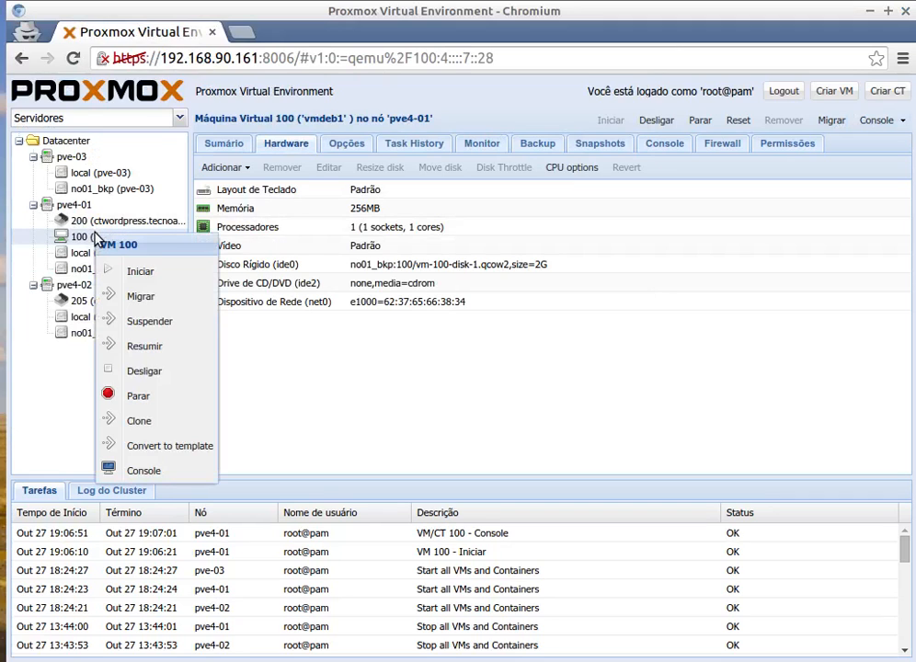
left_click(141, 296)
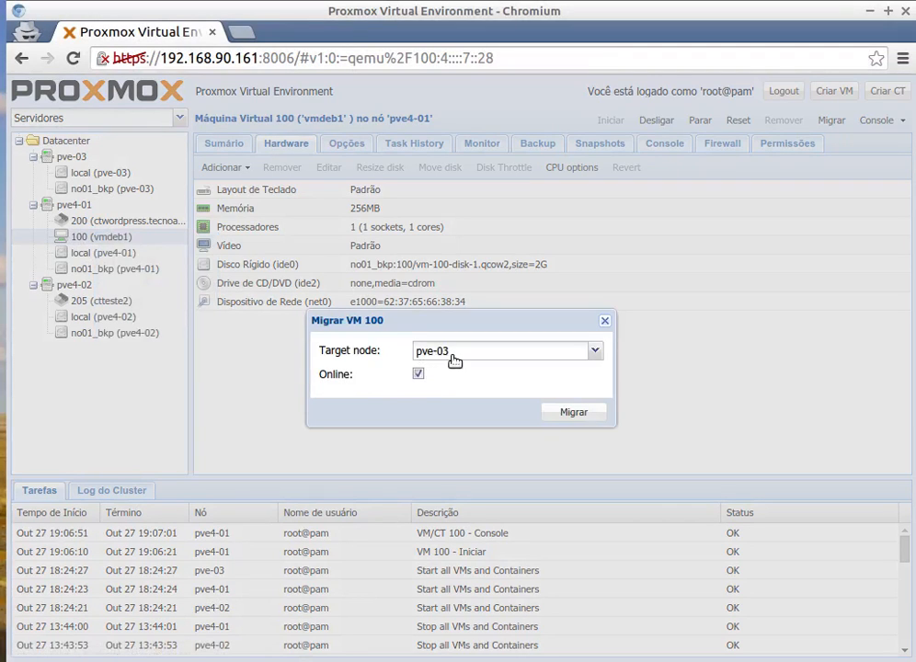
left_click(573, 413)
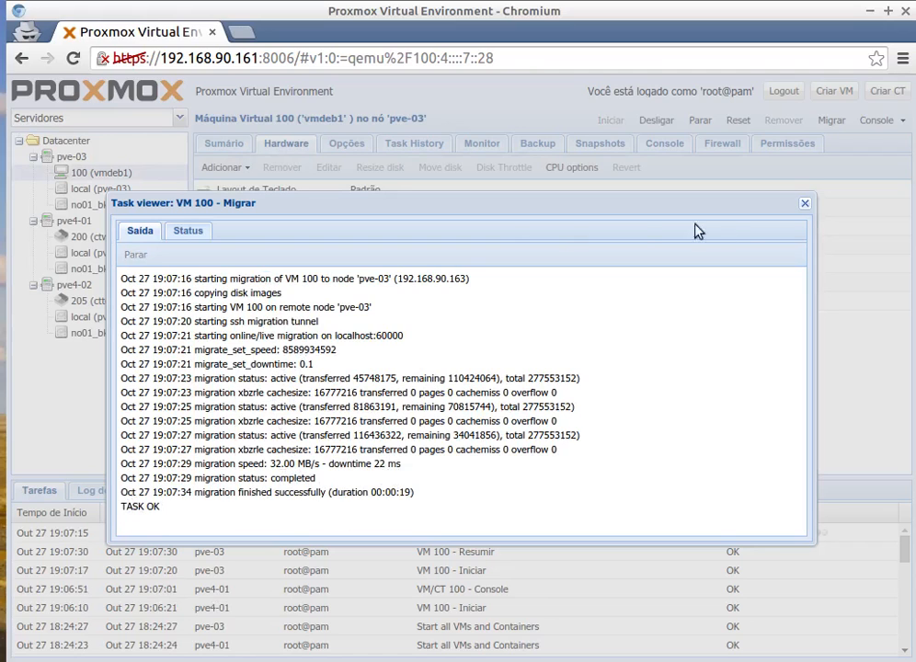
left_click(798, 205)
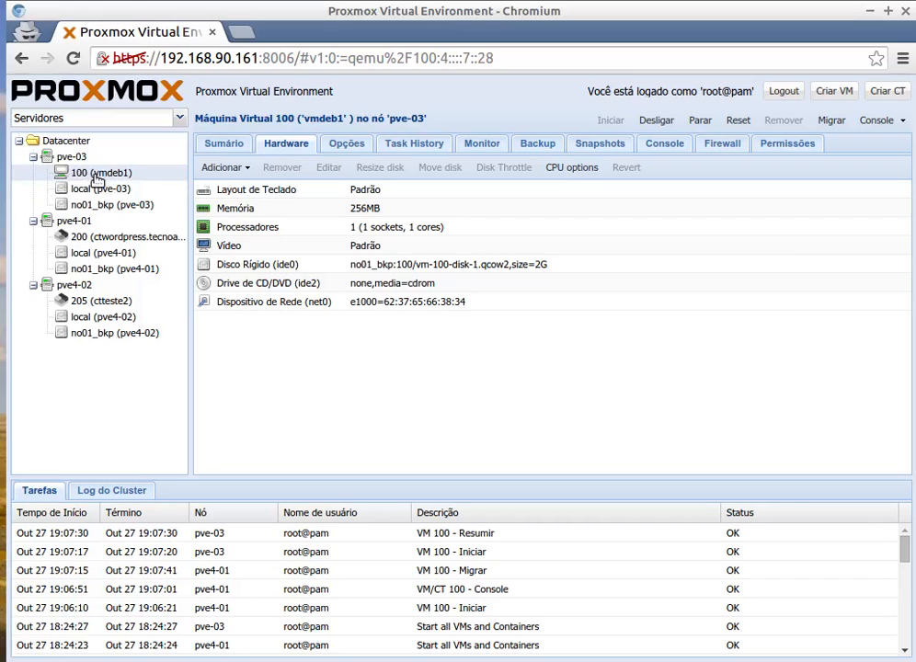
Enable "Inicializar no boot" in the options of VM 100 (vmdeb1).
left_click(347, 144)
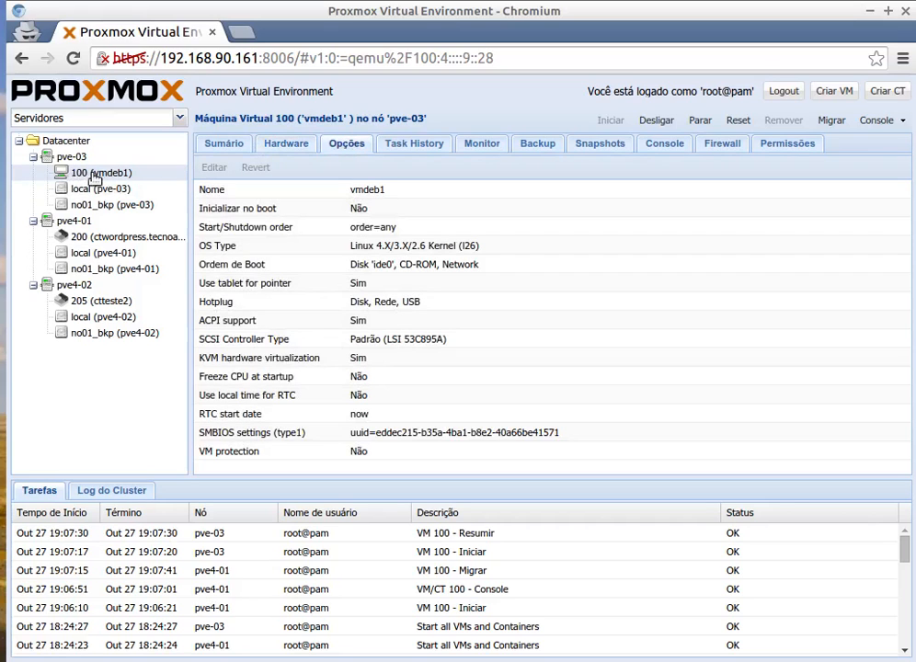
left_click(357, 213)
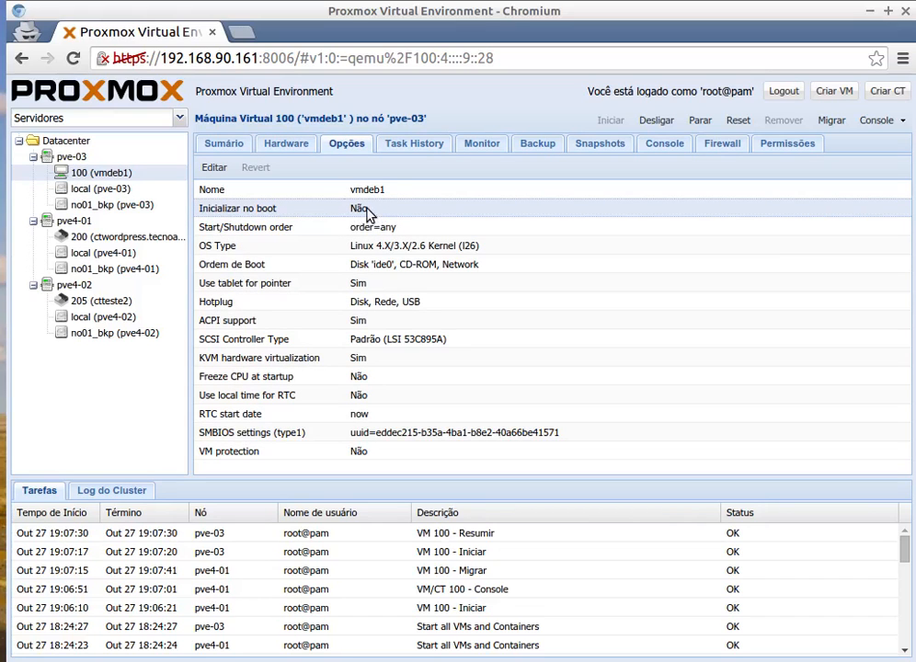
left_click(214, 168)
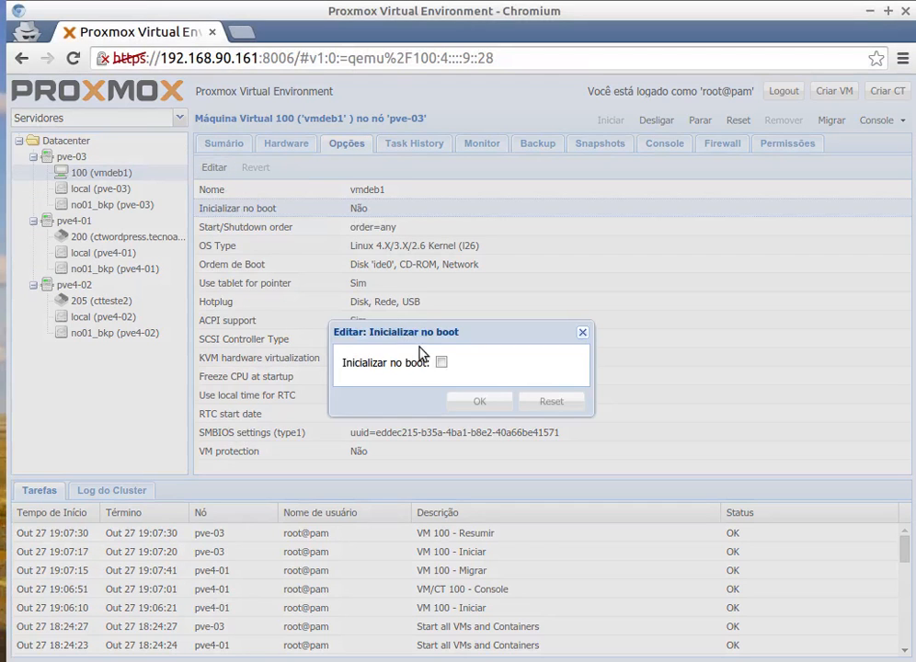
left_click(442, 362)
left_click(478, 407)
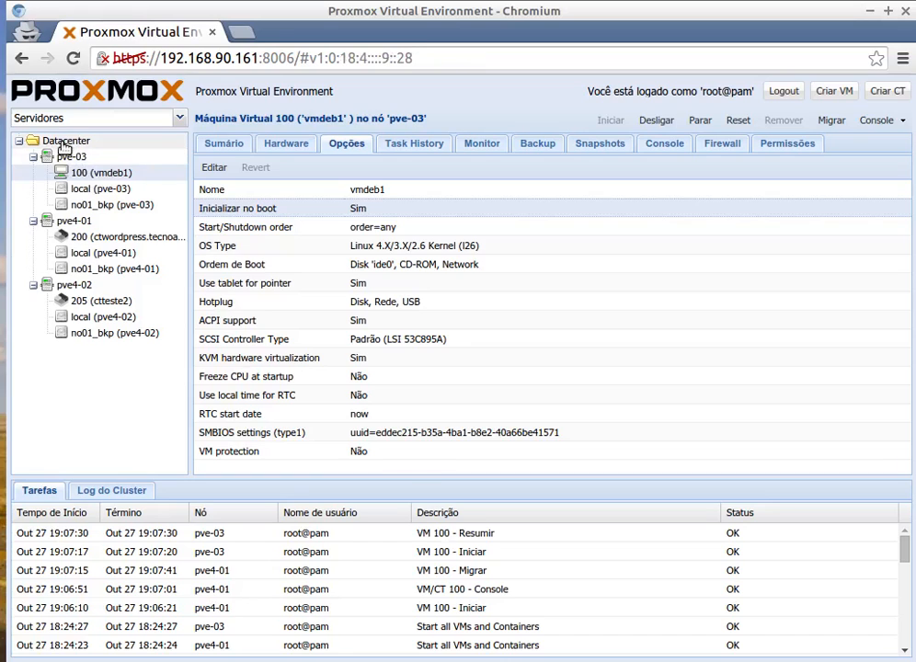
Review the Datacenter's high-availability status, fencing method, groups and resources.
left_click(66, 143)
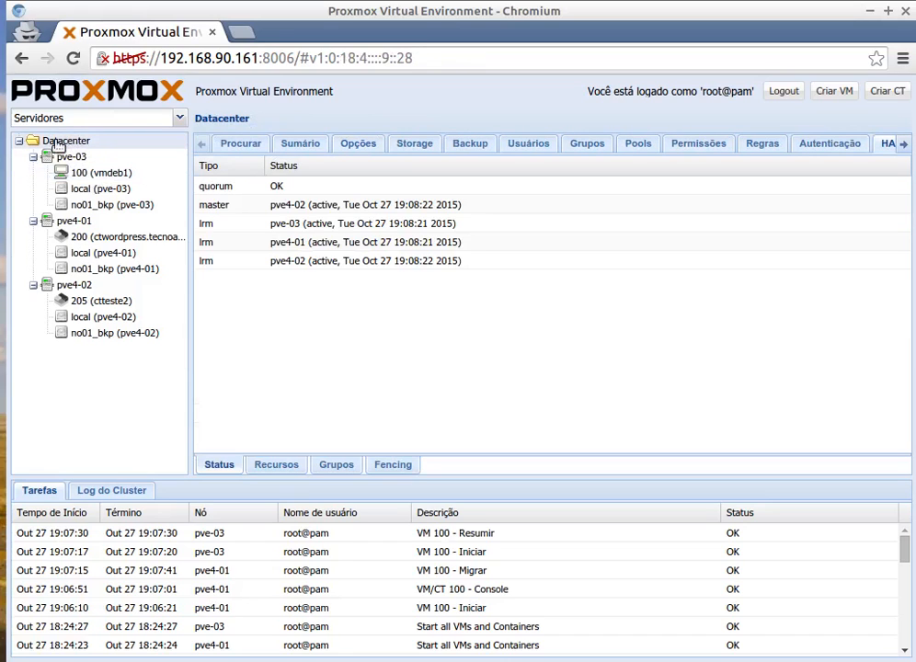
left_click(879, 145)
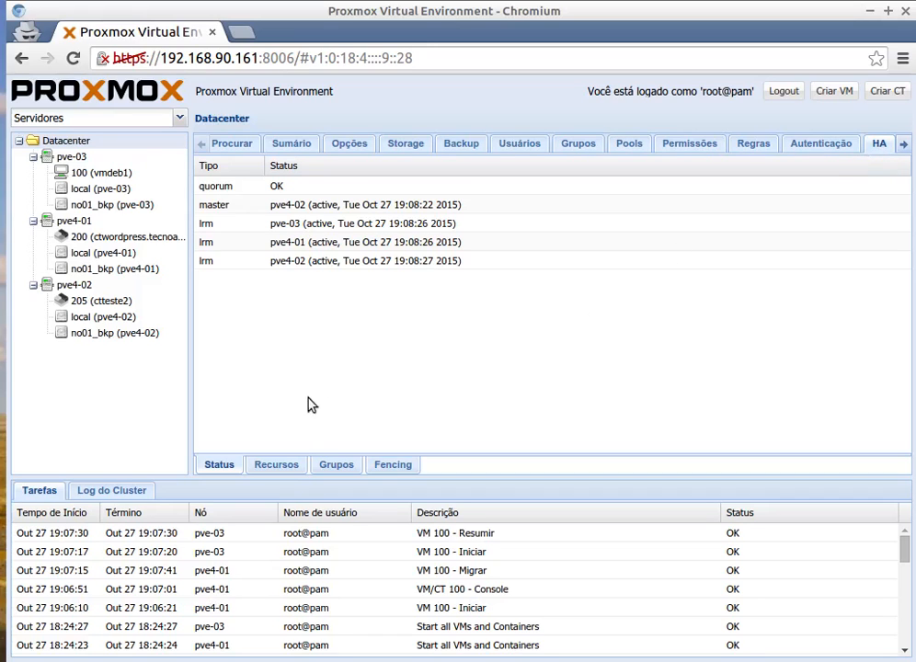
left_click(395, 466)
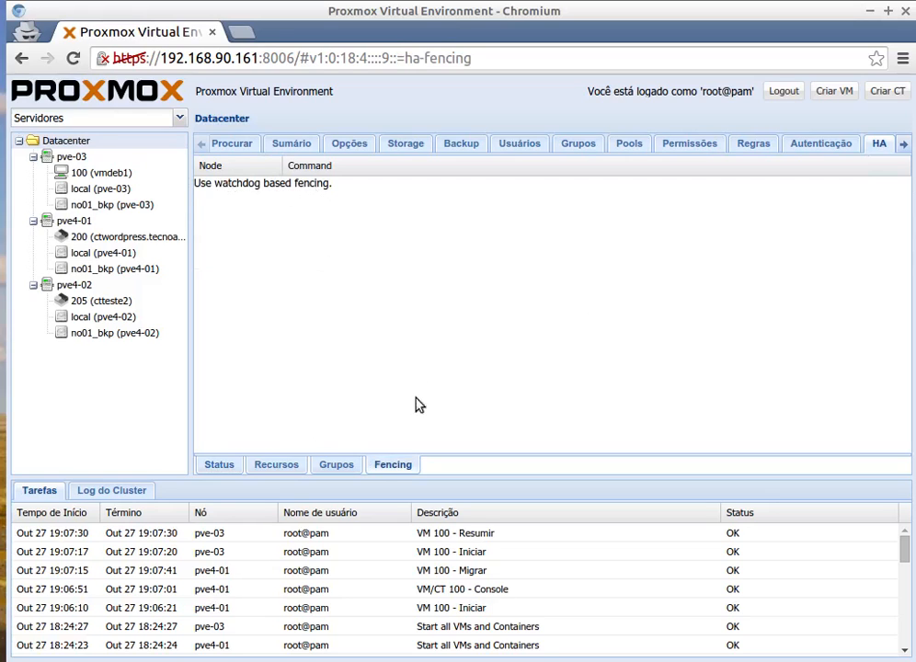
left_click(336, 467)
left_click(278, 468)
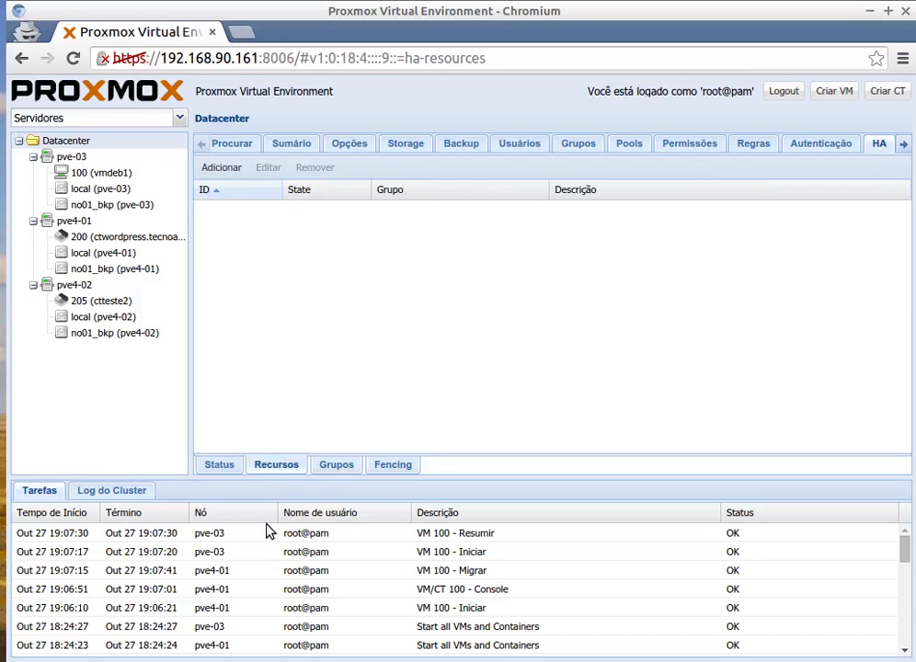
Start a new HA group with ID grupo1 and assign nodes pve-03 and pve4-02 to it.
left_click(333, 467)
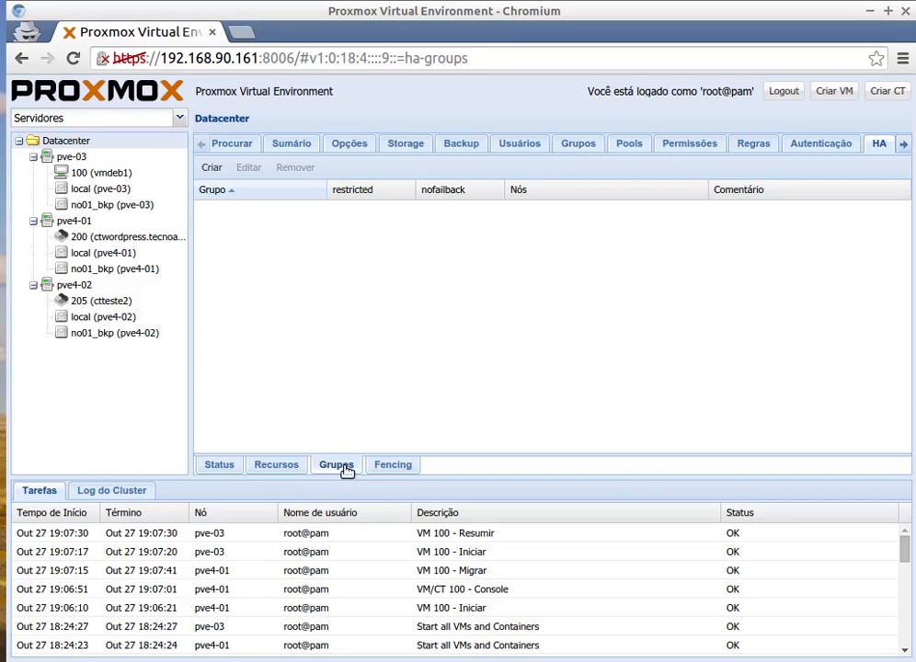
left_click(218, 171)
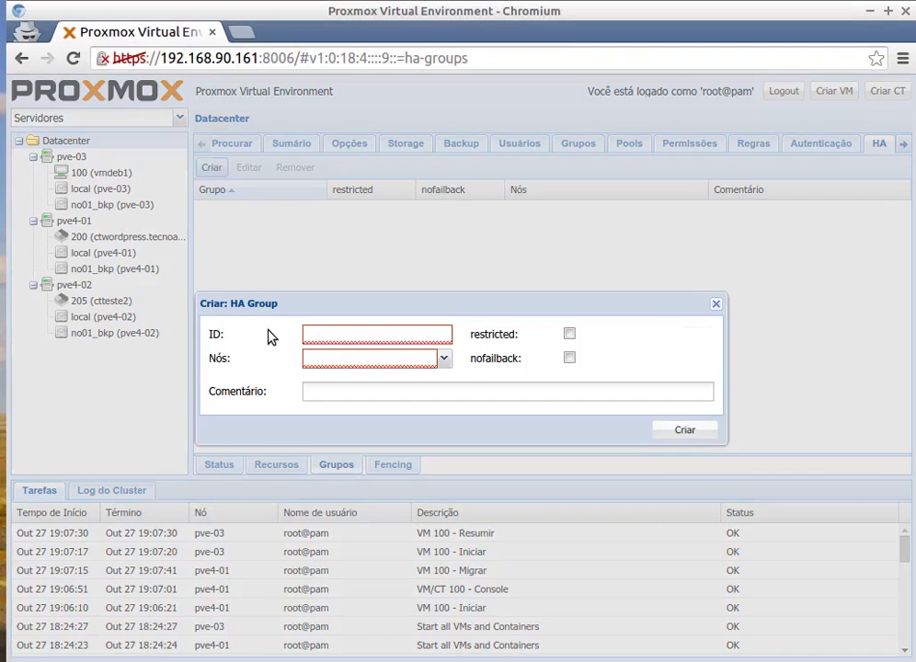
left_click(346, 343)
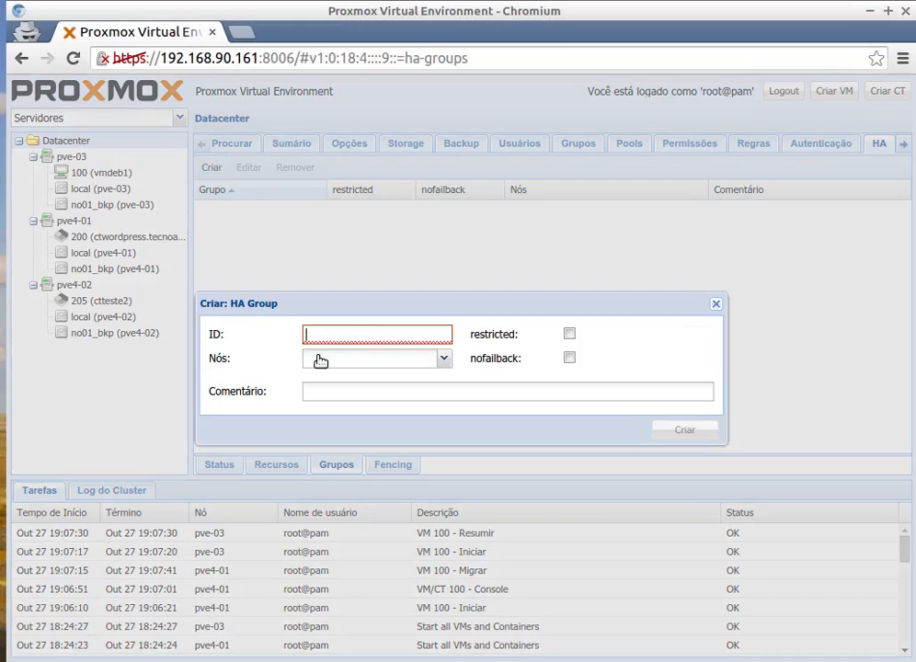
type("grupo1")
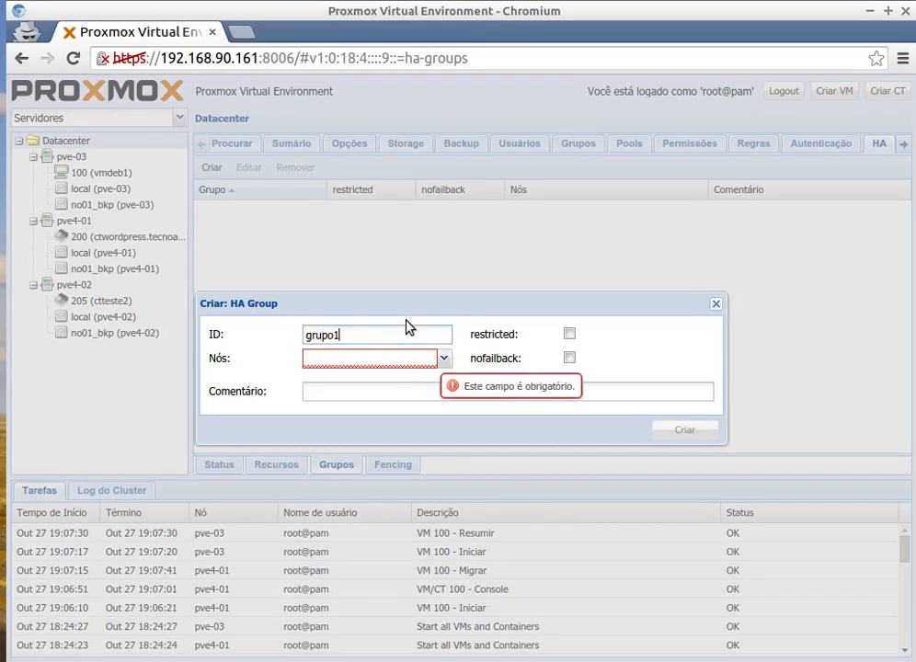
left_click(445, 358)
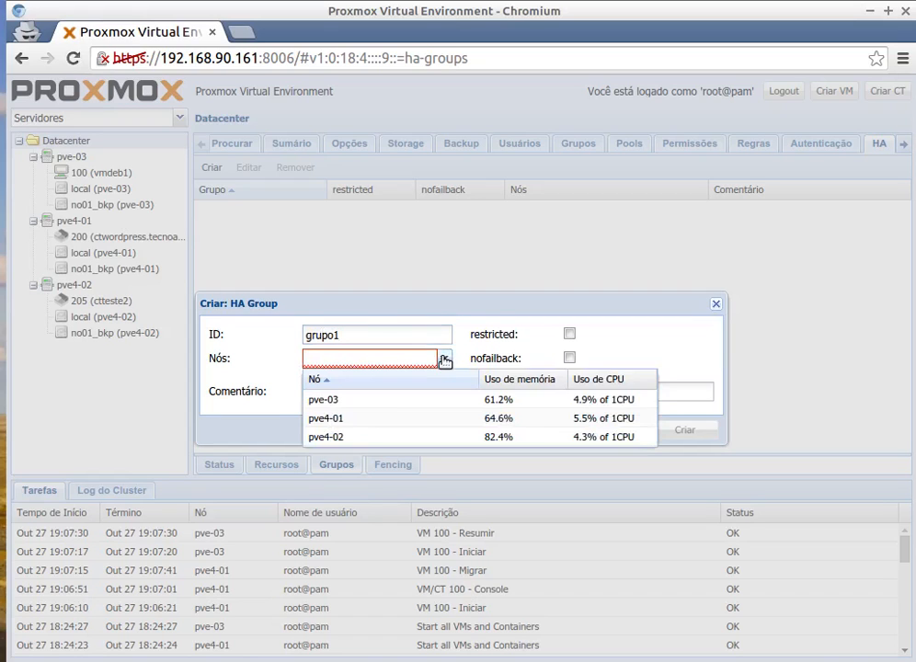
left_click(323, 402)
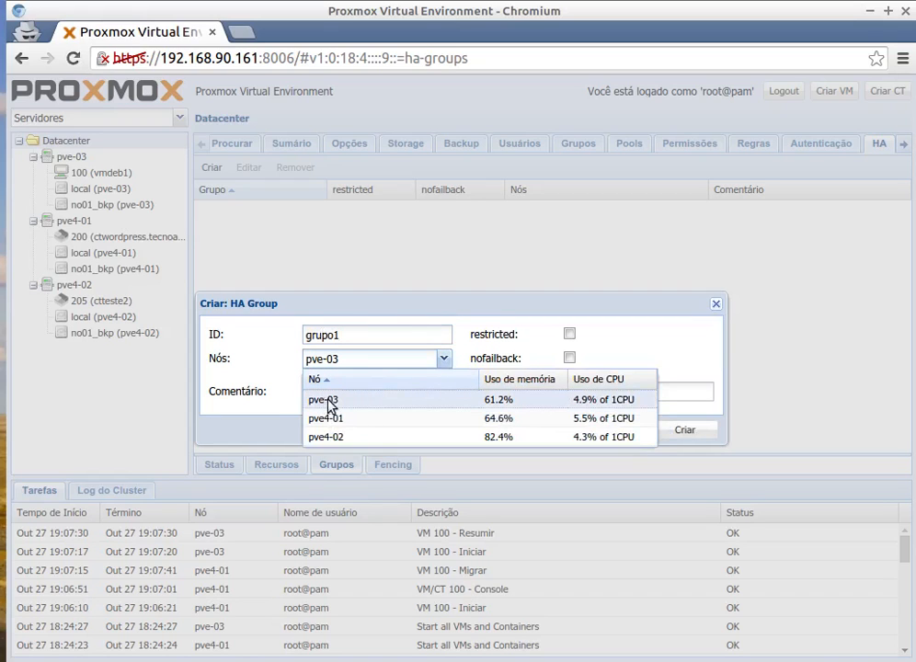
left_click(338, 440)
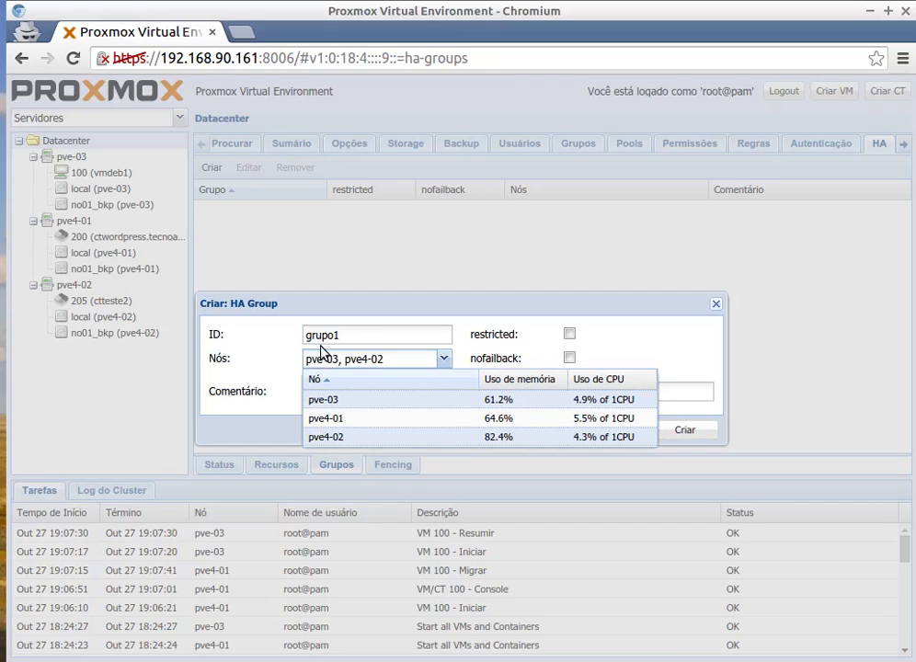
left_click(462, 338)
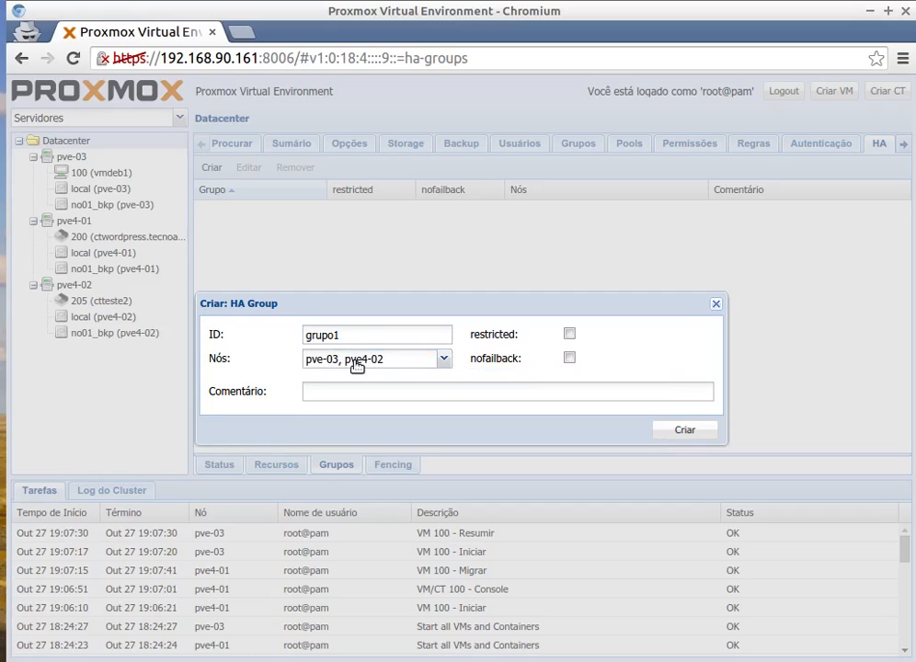
Enter the comment "Servidor No-02 e NO-03" for the HA group grupo1.
left_click(320, 395)
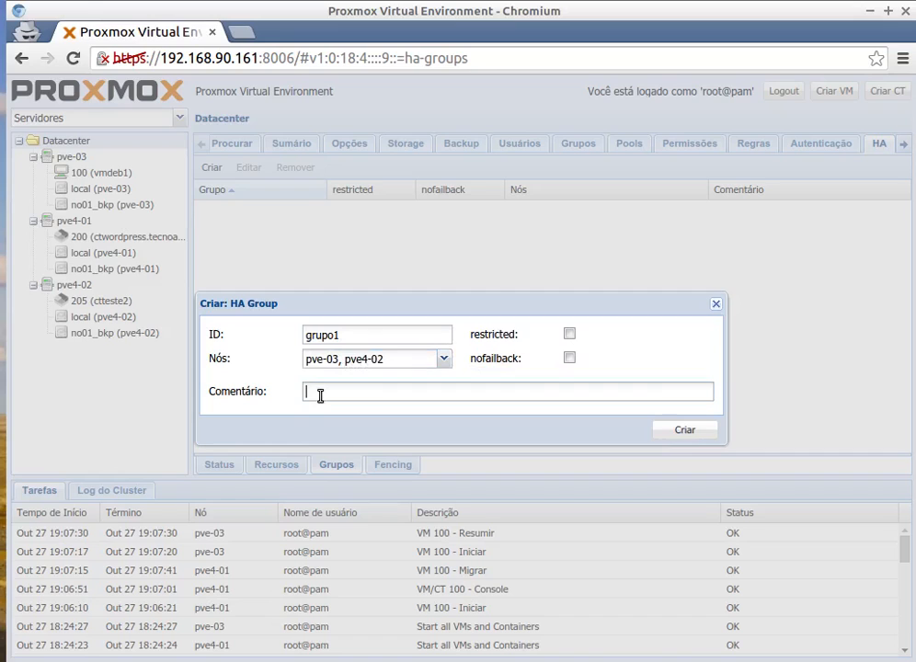
type("Servidore No-02 e NO-03")
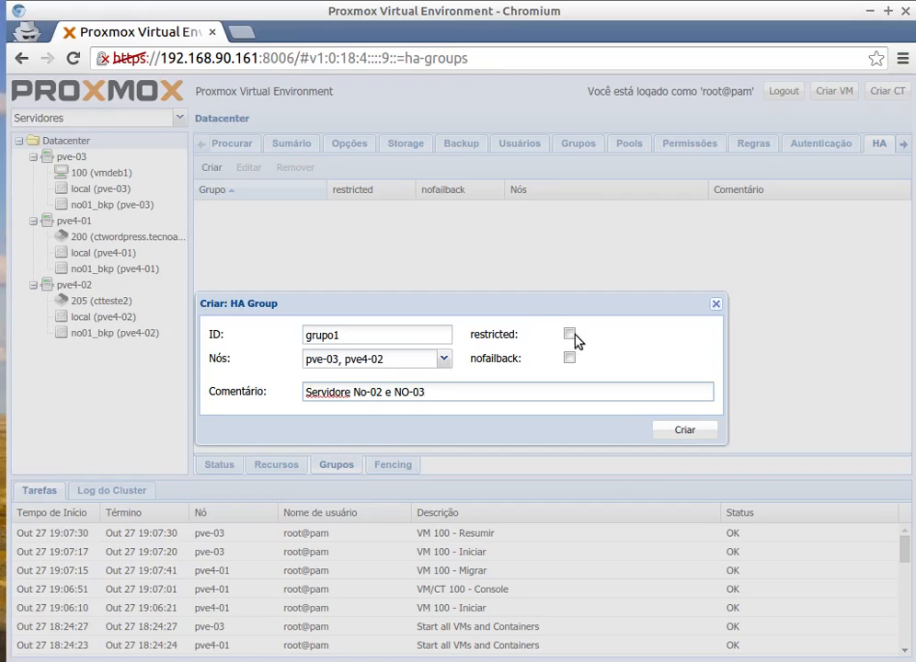
left_click(348, 393)
key("BackSpace")
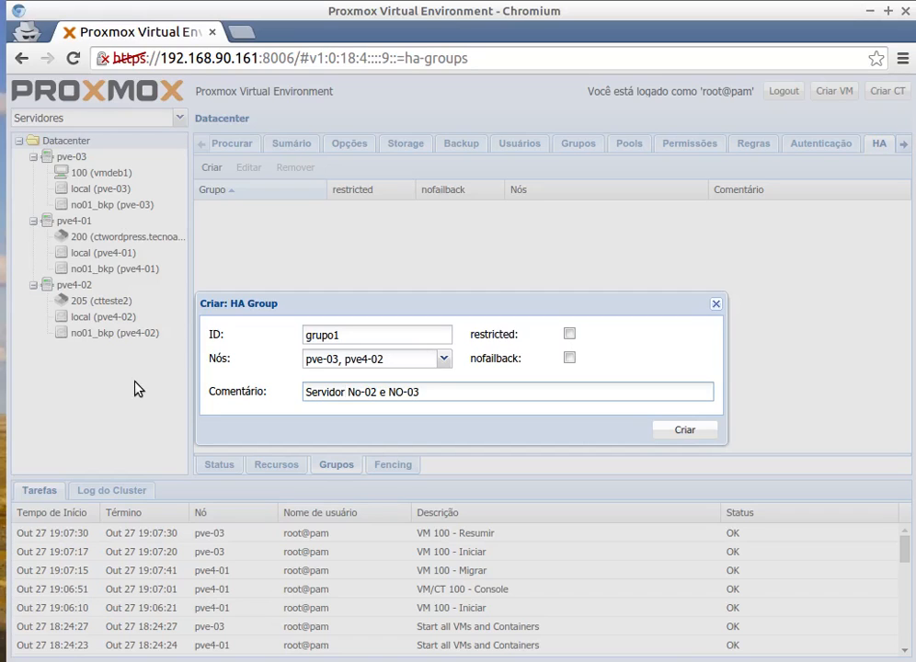
Enable the restricted and nofailback options for grupo1 and create the group.
left_click(570, 335)
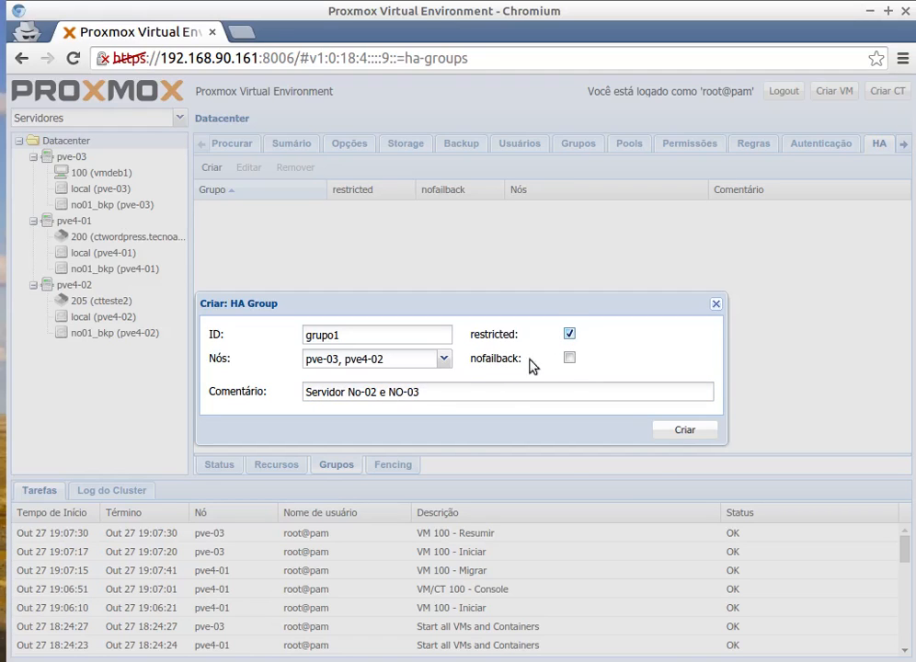
left_click(571, 359)
left_click(686, 432)
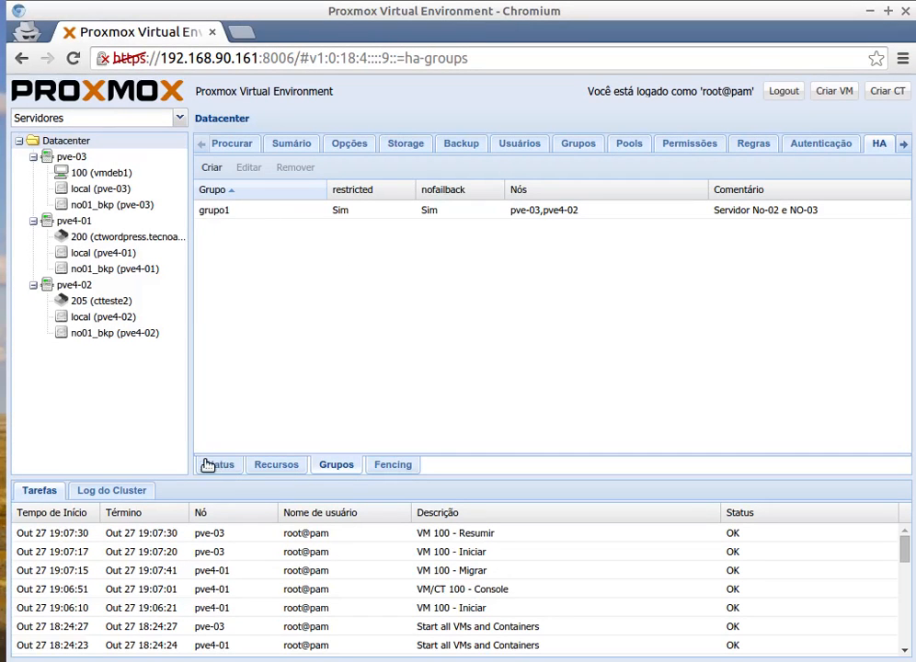
Start a second HA group with ID grupo2 and assign nodes pve4-01 and pve-03 to it.
left_click(211, 168)
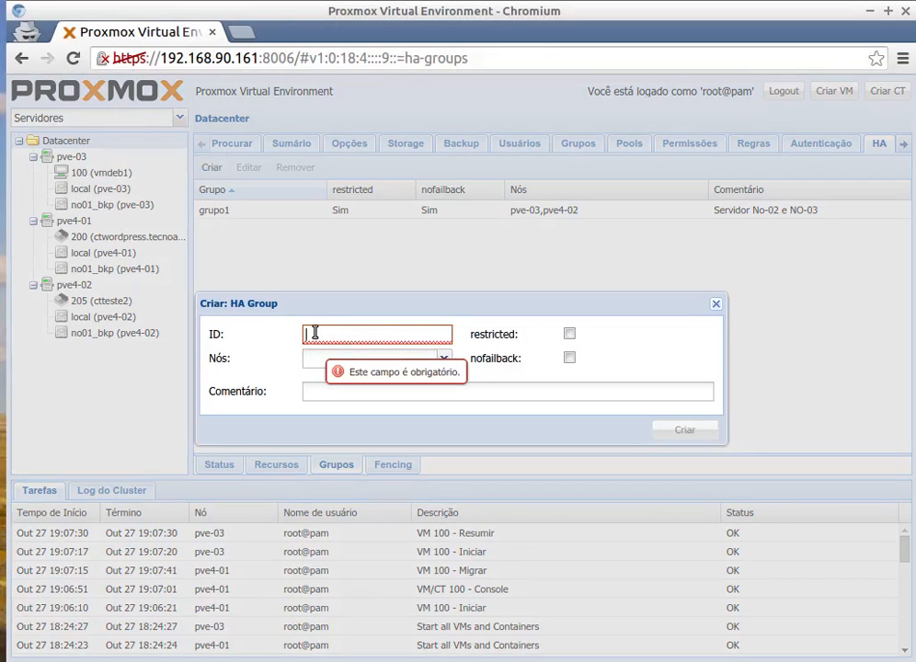
type("grup")
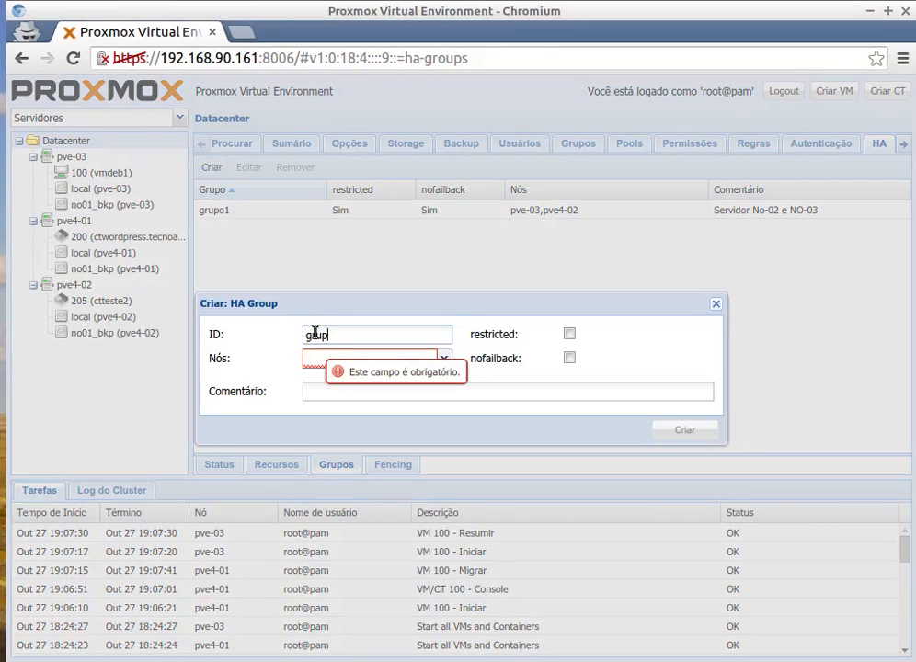
type("o2")
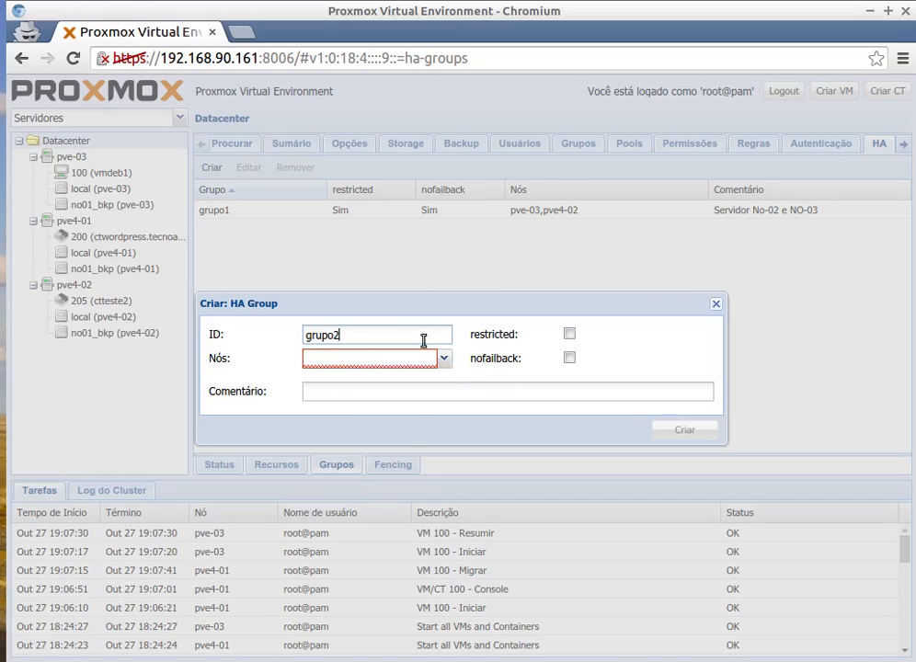
left_click(443, 358)
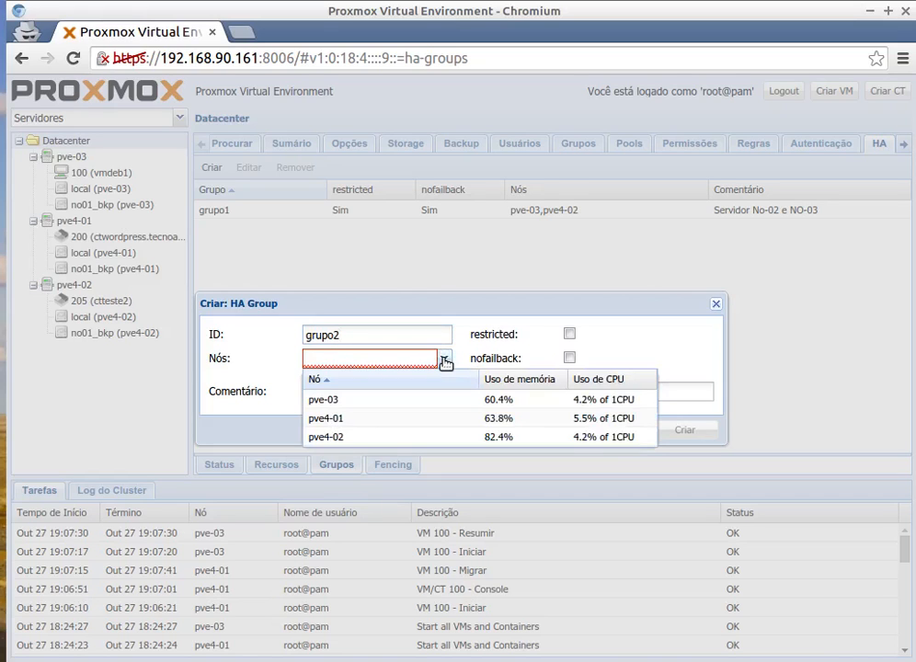
left_click(348, 419)
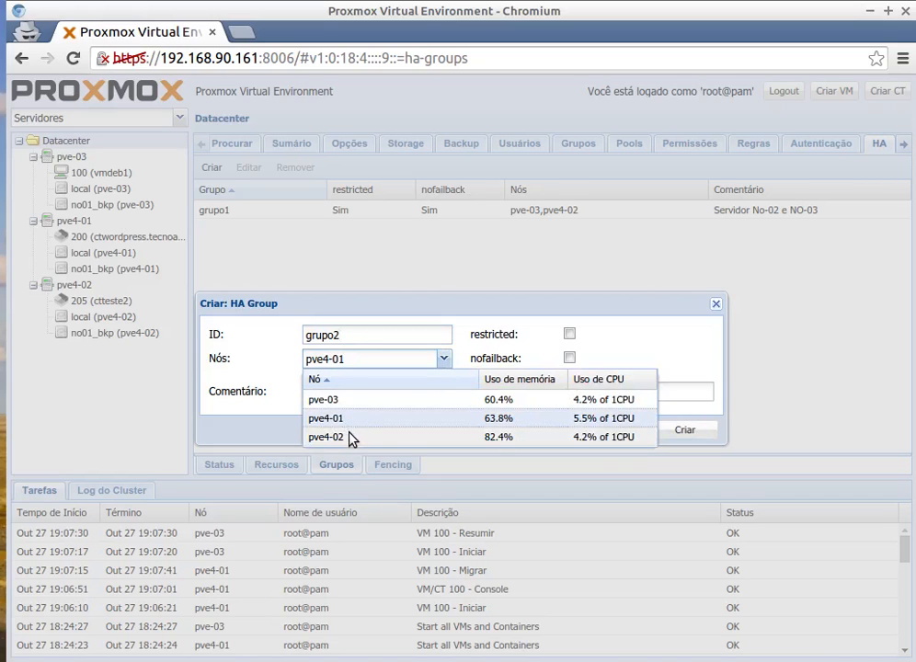
left_click(330, 408)
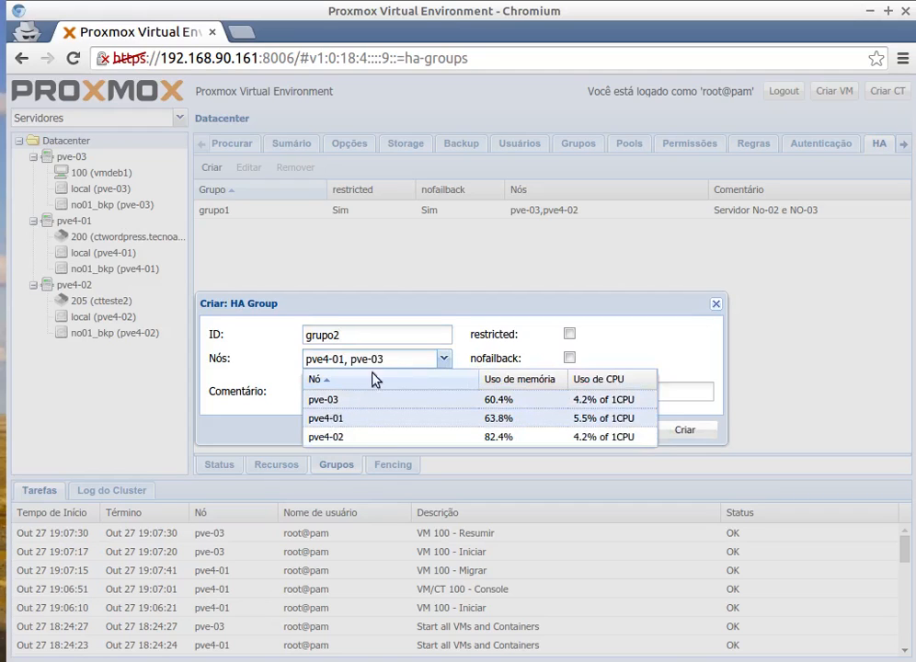
left_click(468, 331)
Comment grupo2 as "no-01 e no-03", enable restricted and nofailback, and create the group.
left_click(372, 390)
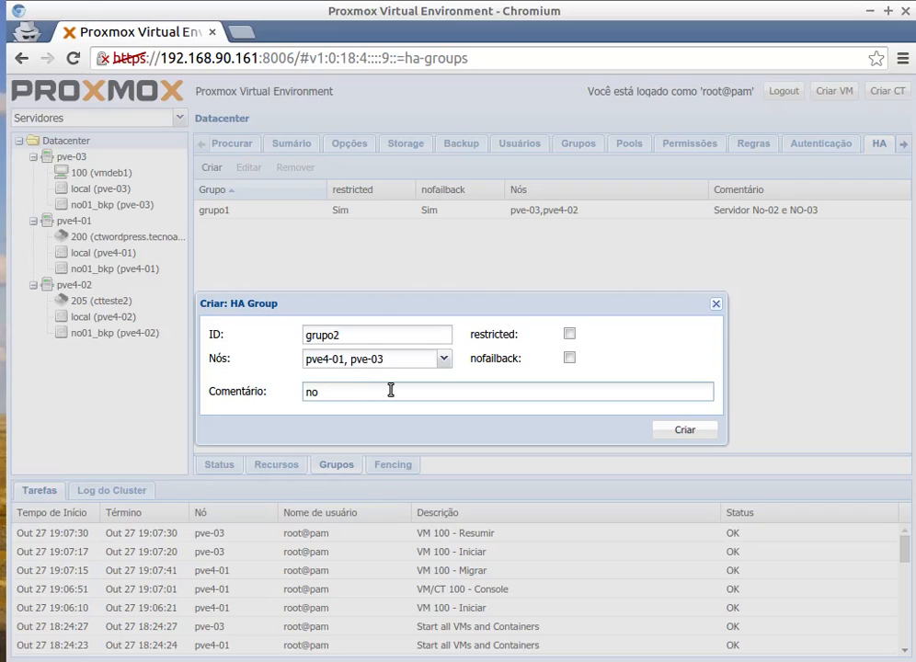
type("-01 e no-03")
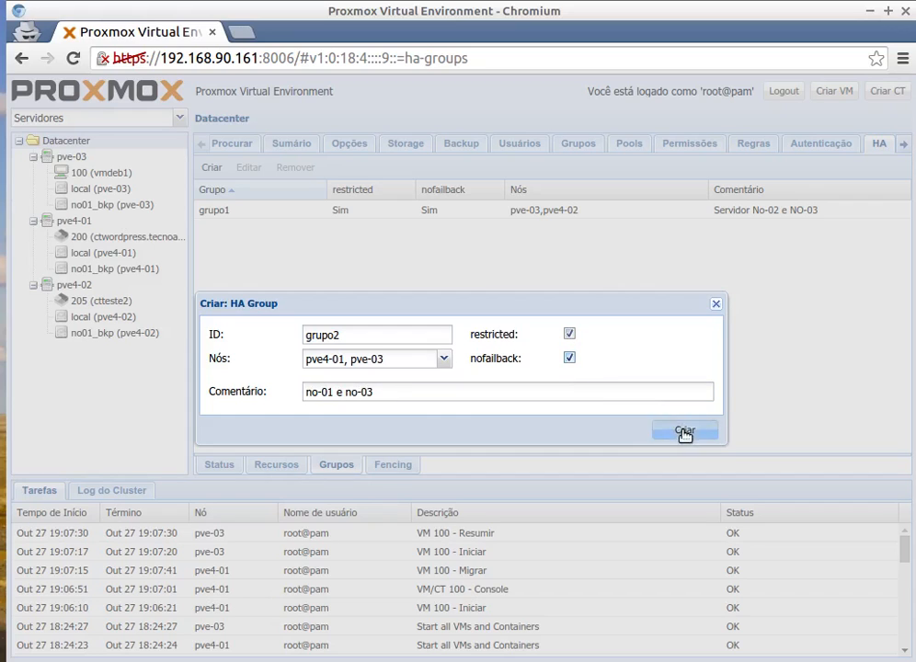
left_click(685, 430)
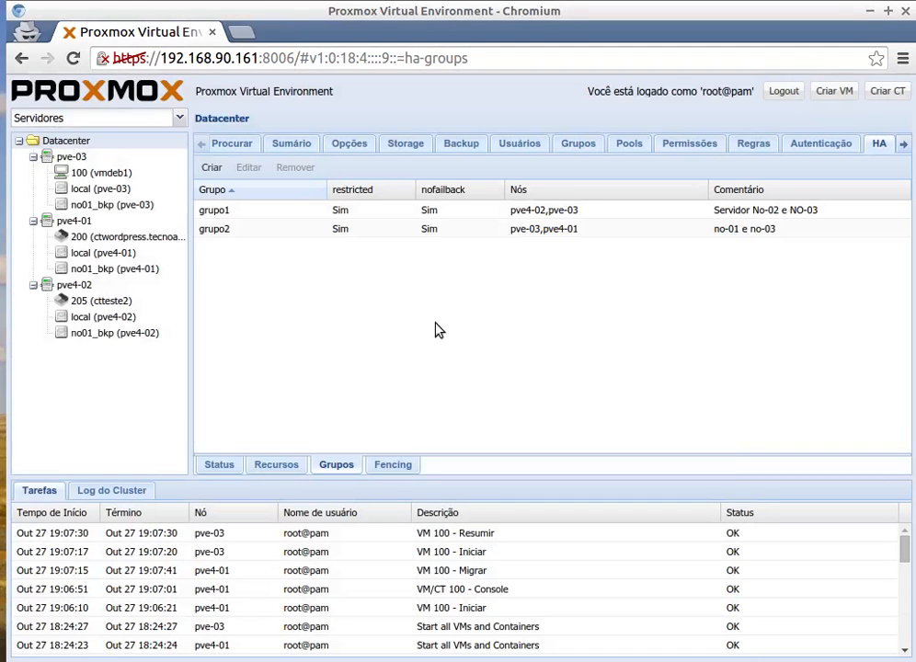
Start a new HA resource for VM ID 100 and assign it to grupo1.
left_click(224, 212)
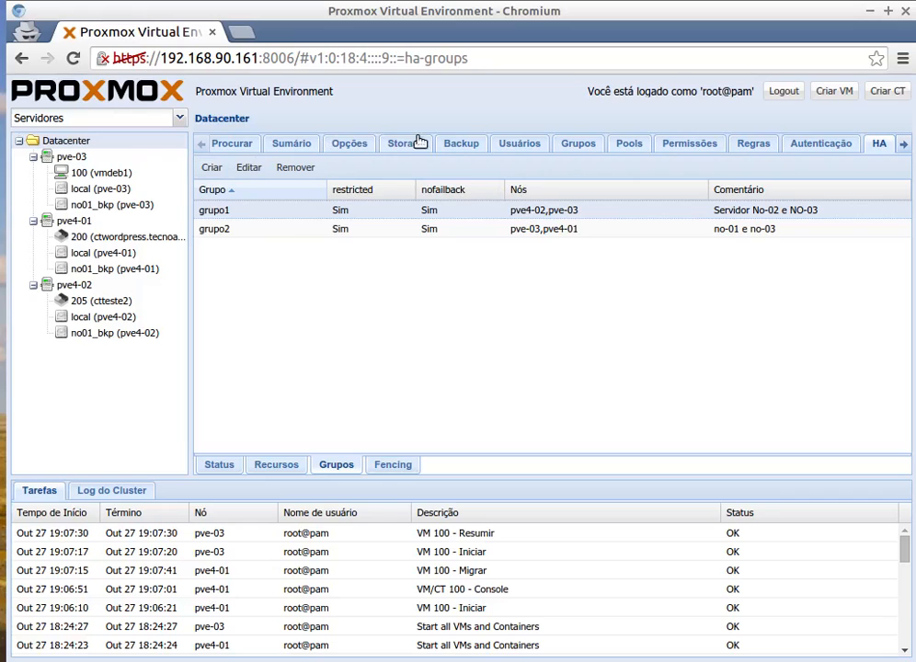
left_click(278, 466)
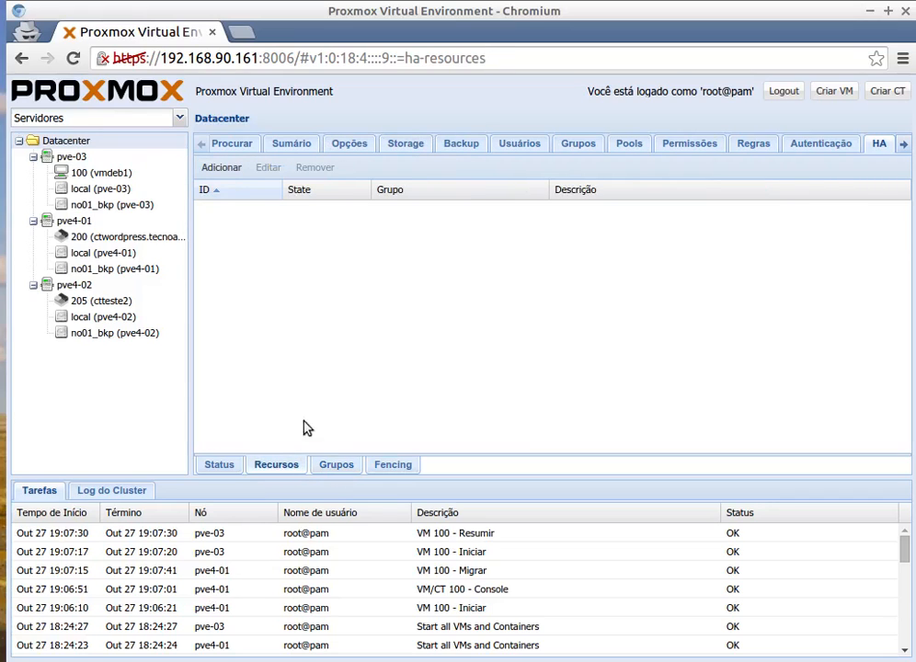
left_click(228, 167)
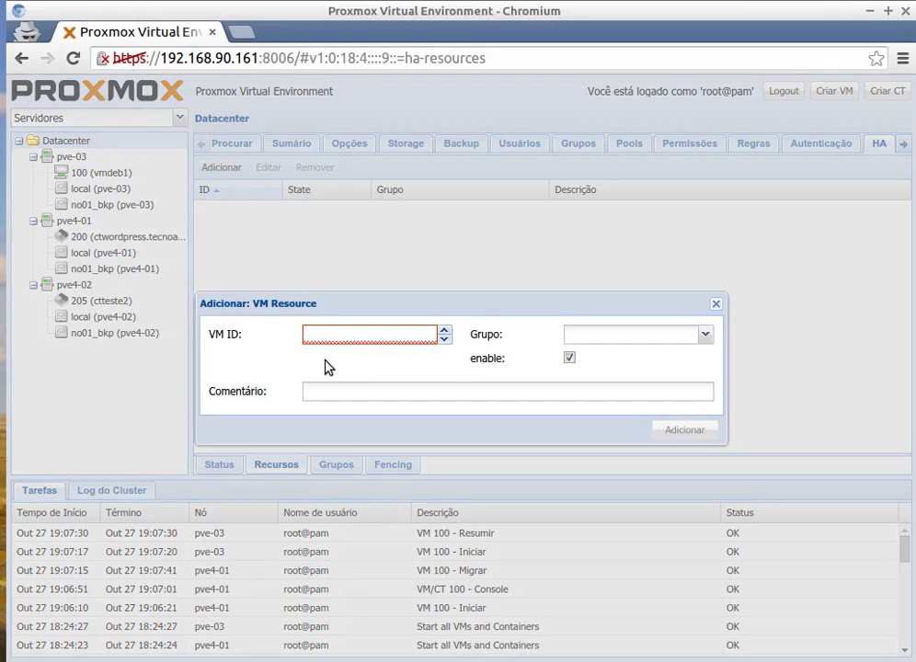
type("100")
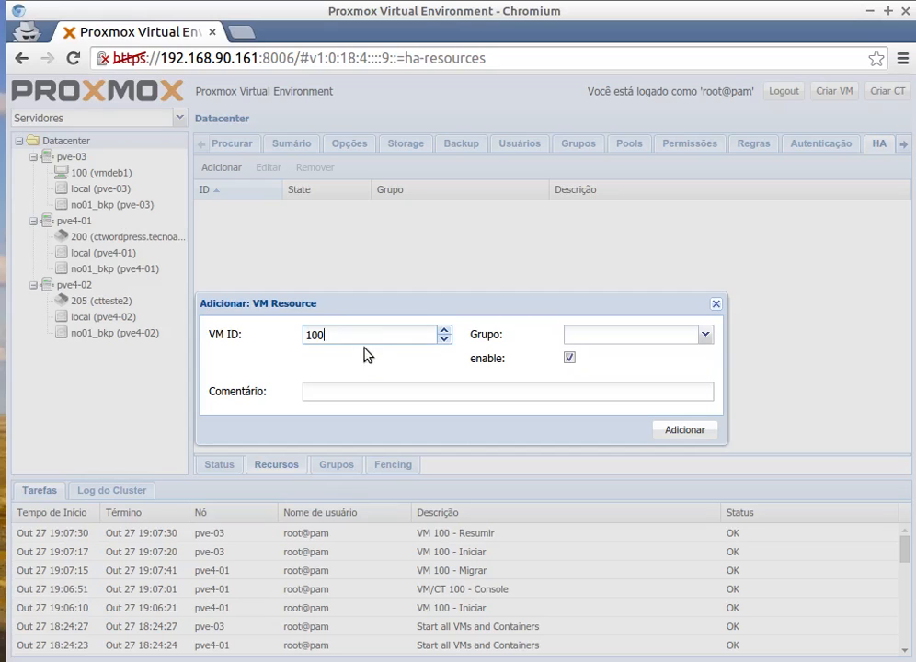
left_click(705, 335)
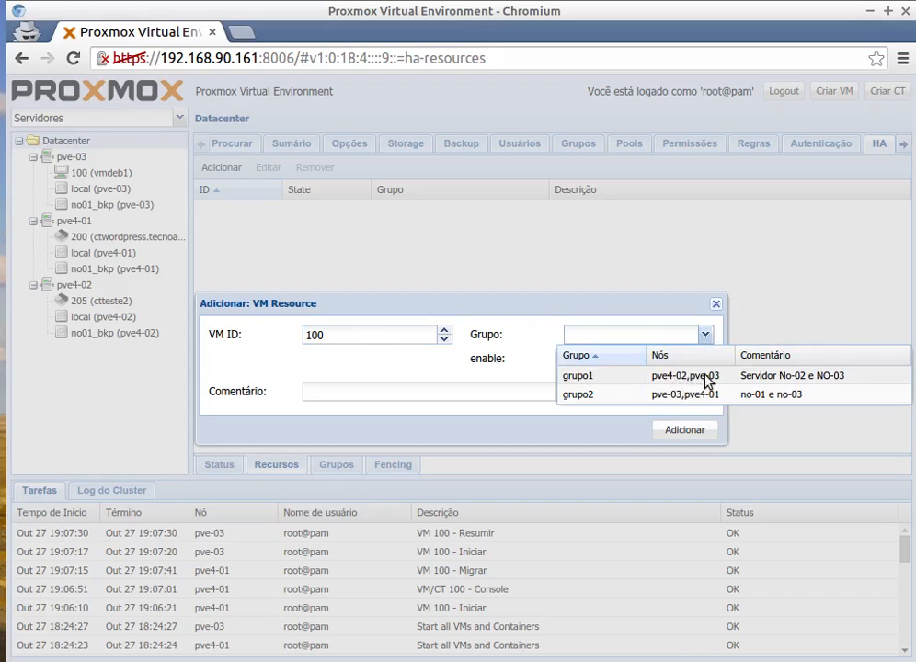
left_click(769, 377)
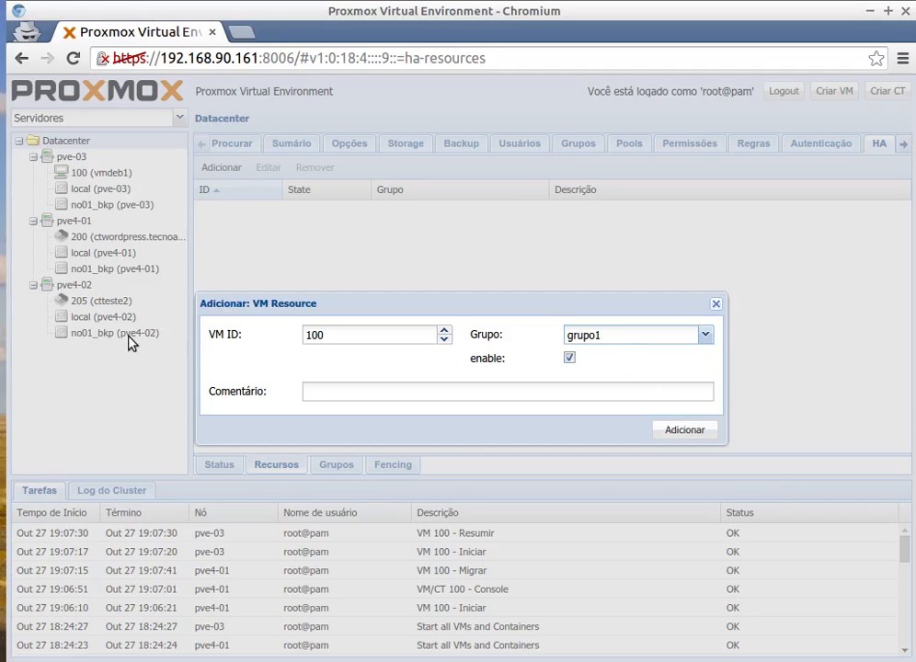
Enter the comment "VM Debian - HA" for the VM 100 resource and add the resource.
left_click(336, 390)
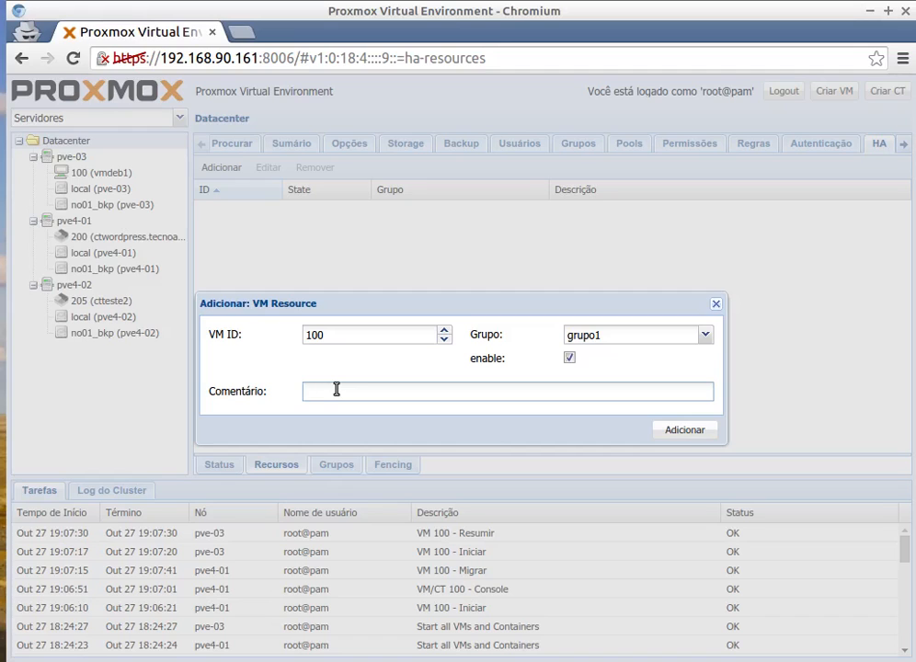
type("Maquina Debian")
left_click_drag(348, 392, 255, 399)
type("VM")
left_click(388, 393)
type("- HA")
left_click(677, 434)
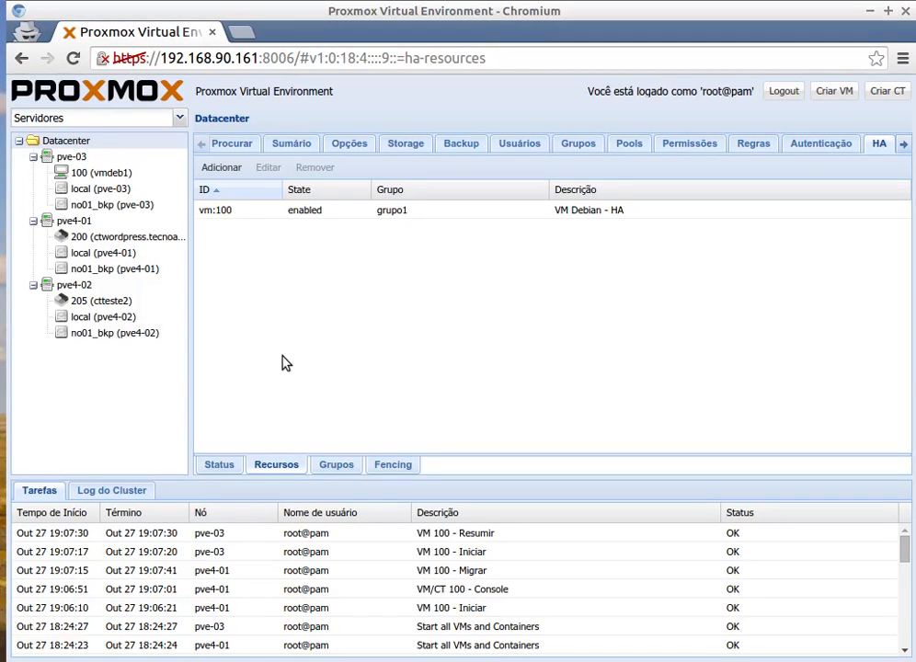
Show the cluster log and the HA status of the datacenter.
left_click(95, 495)
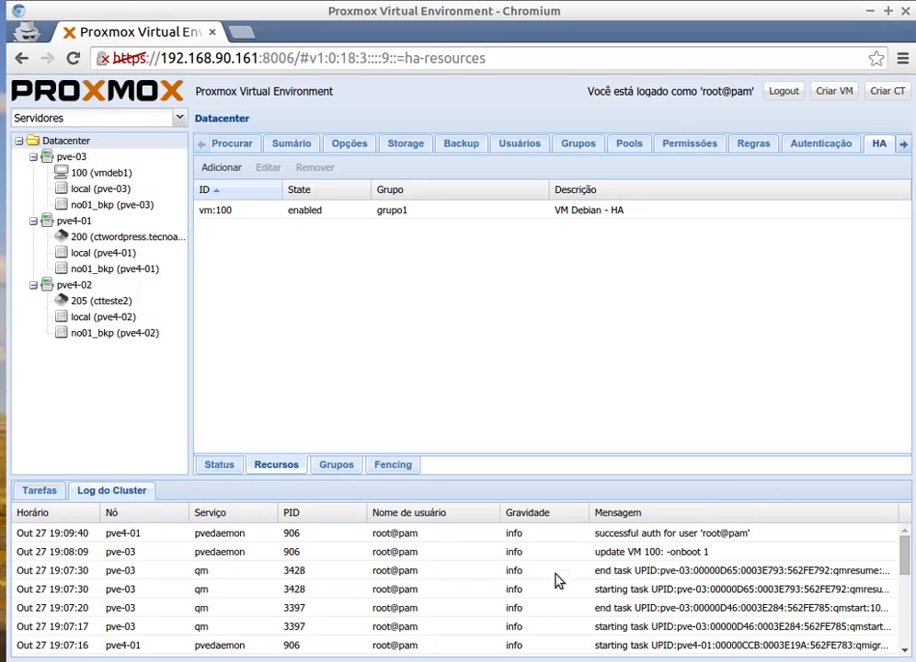
left_click(221, 465)
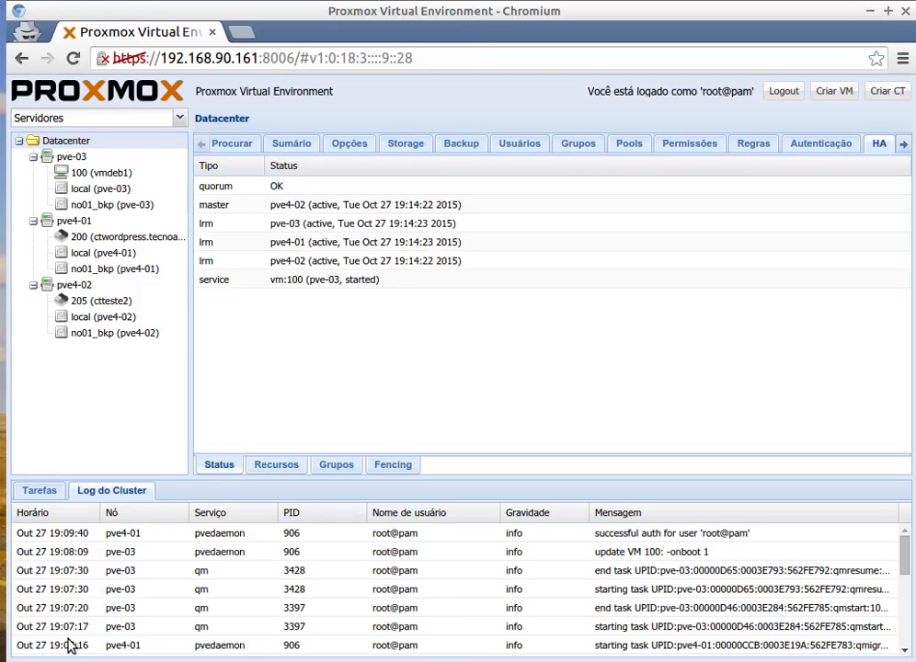
Switch to the terminal, shrink and reposition its window over the Proxmox page, and clear the pve4-01 session.
key("alt+Tab")
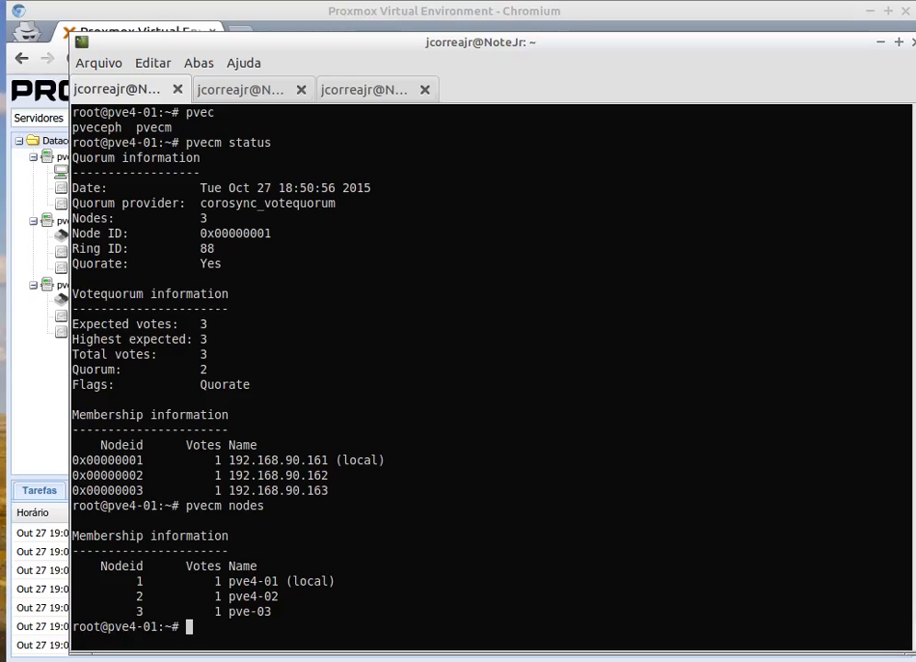
left_click_drag(250, 53, 365, 48)
left_click_drag(184, 30, 606, 78)
left_click_drag(676, 90, 432, 37)
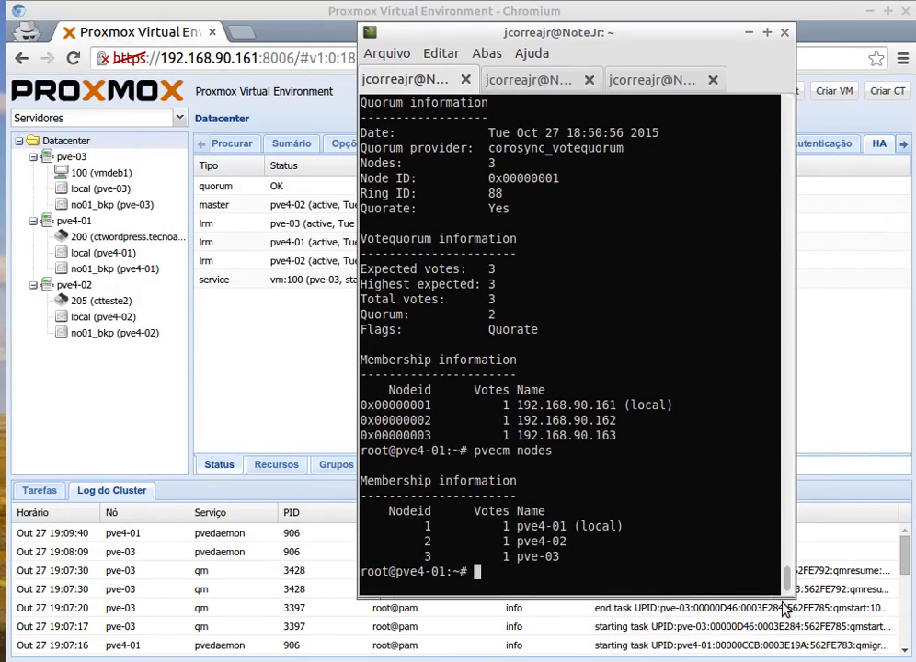
left_click_drag(785, 610, 900, 476)
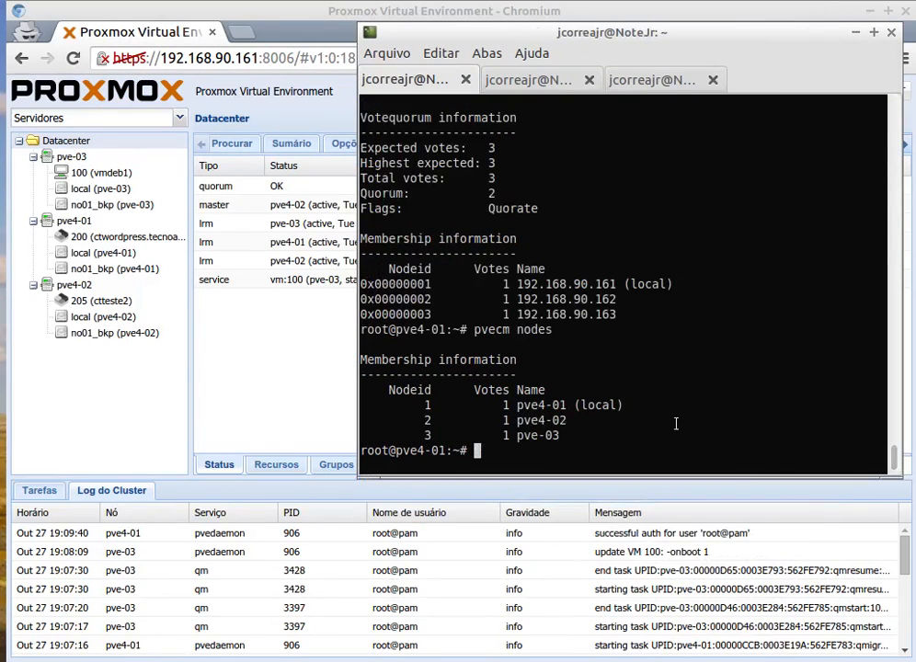
type("clear")
key("Return")
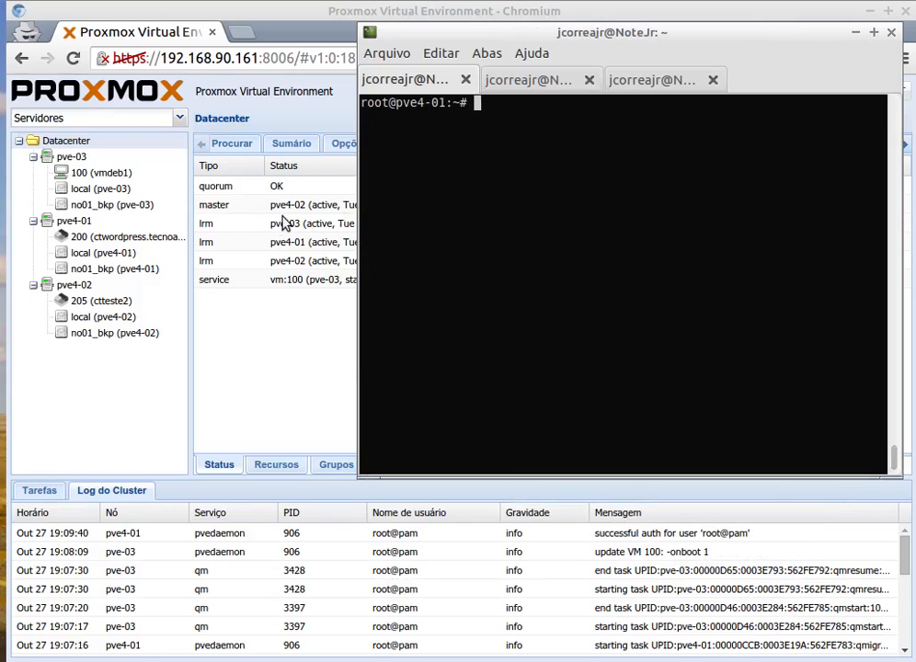
Change to the /var/log directory in the pve4-02 terminal session.
left_click(511, 85)
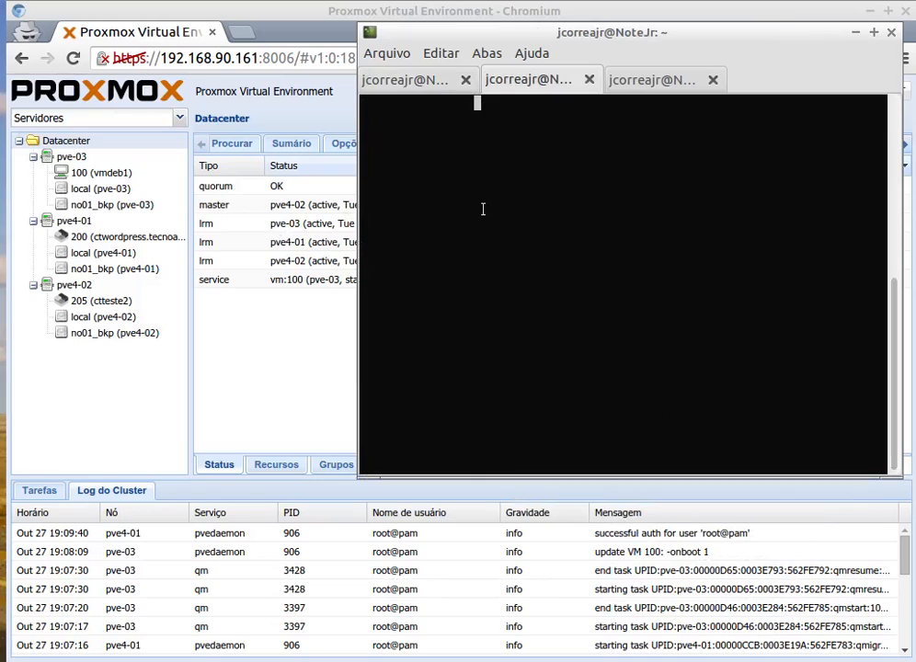
key("Return")
type("cd /")
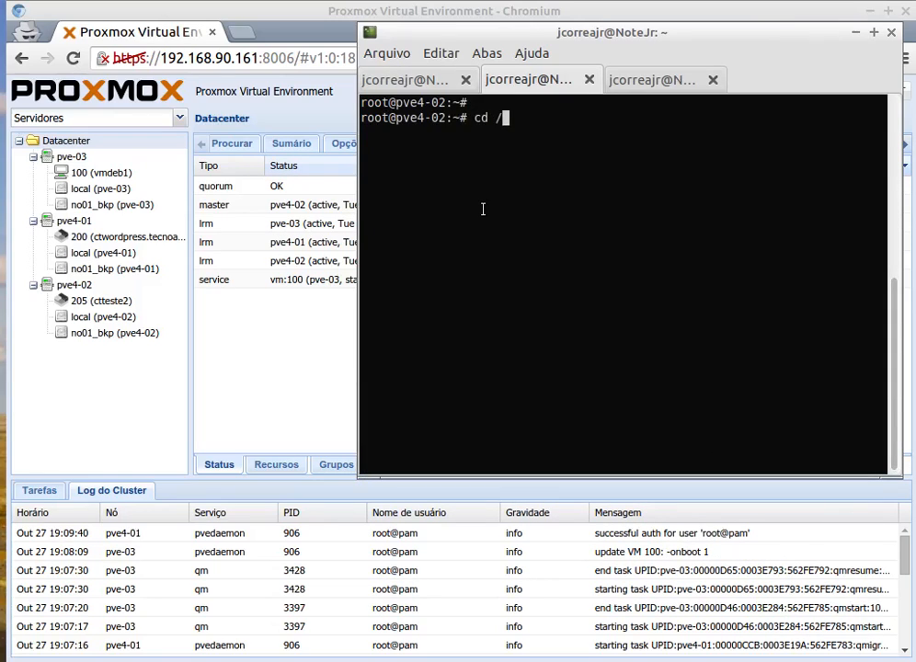
type("var/log")
key("Return")
Follow the system log live on pve4-02 with tail -f ./syslog.
type("tail l-f")
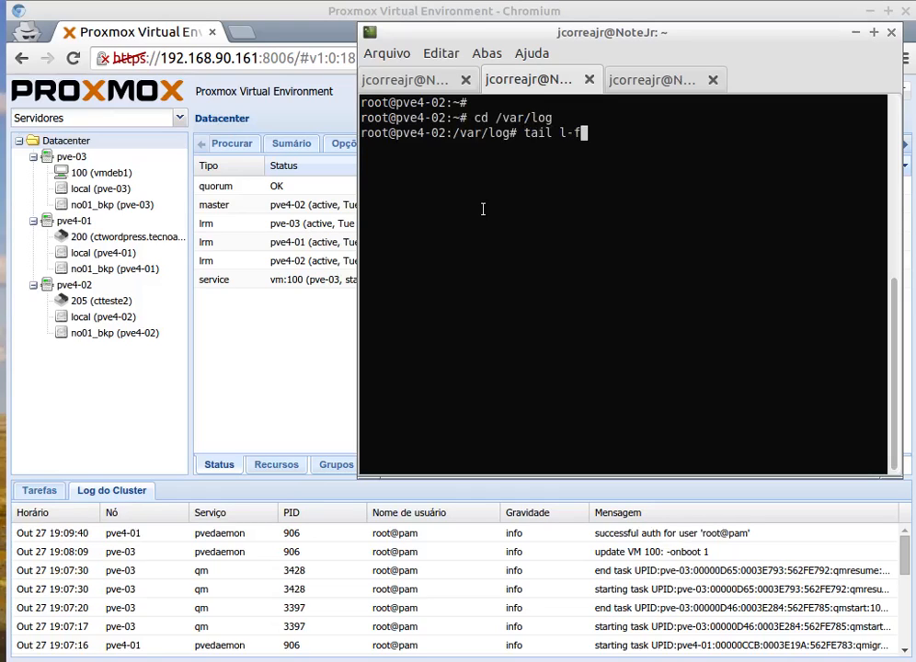
key("Left")
key("Left")
key("Left")
key("BackSpace")
key("Right")
key("Right")
key("Right")
type("./sys")
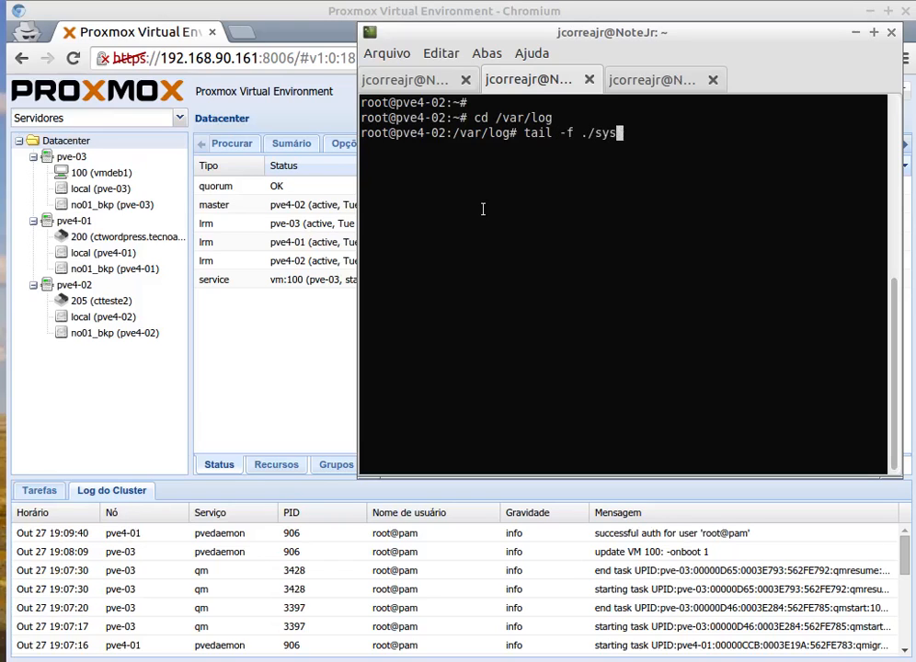
type("log")
key("Return")
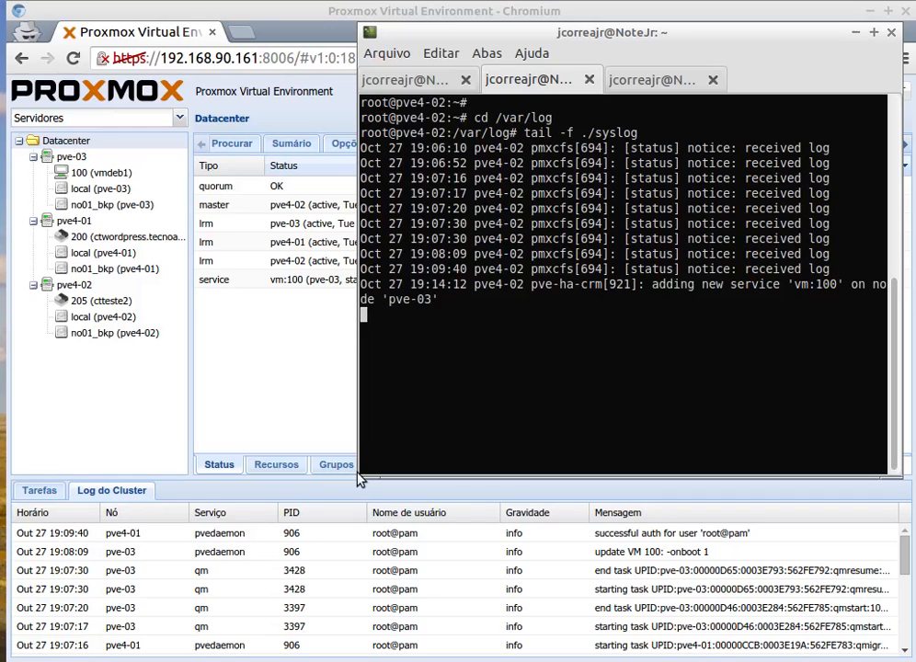
Widen the terminal and place it below the Proxmox header and upper server tree, adding a blank line after the log output.
left_click_drag(363, 474, 139, 432)
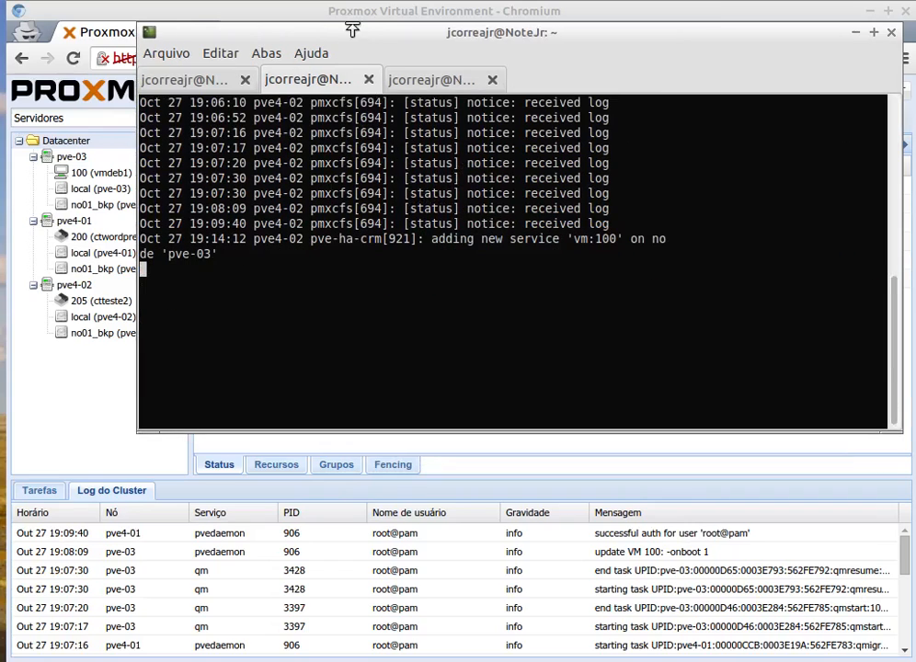
left_click_drag(353, 32, 355, 207)
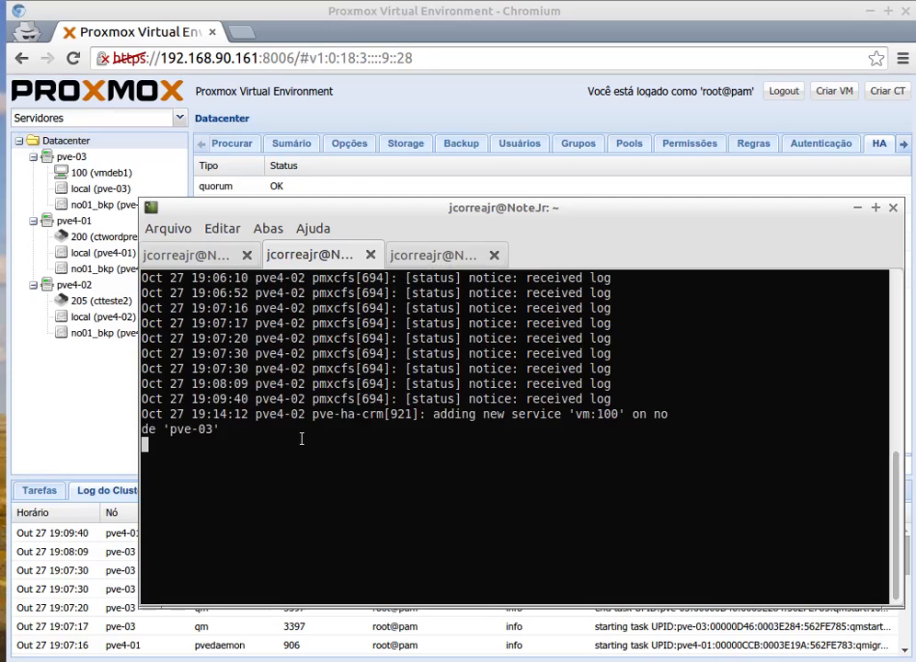
key("Return")
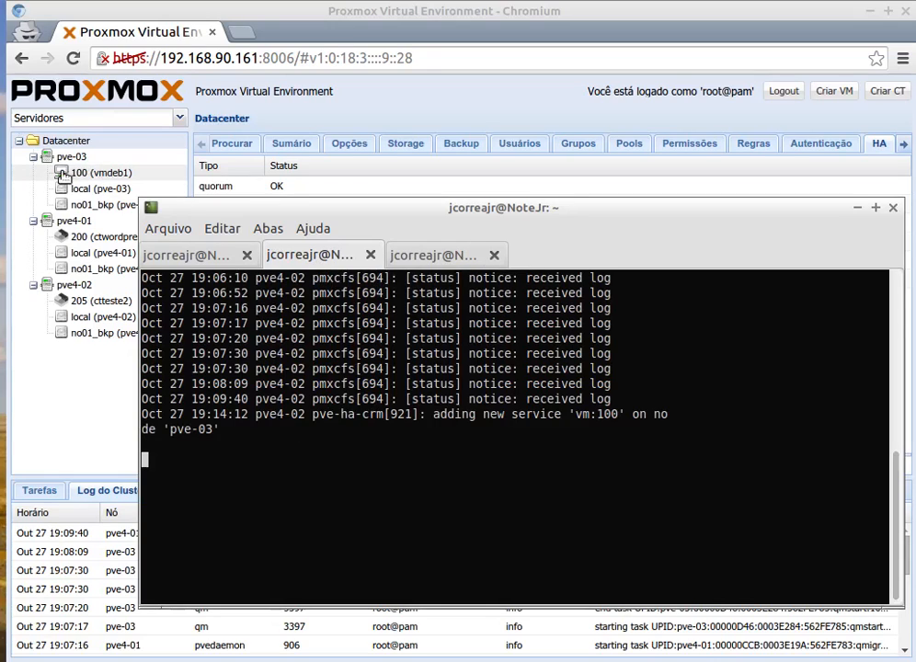
Examine the summary of VM 100 for its running state and HA management, and return to the pve4-02 log in the terminal.
left_click(108, 177)
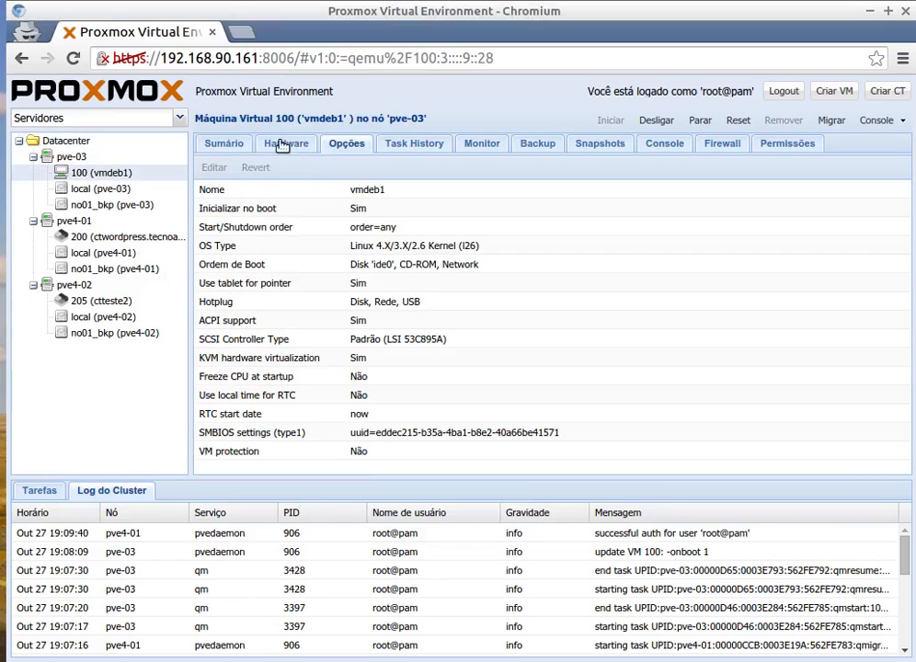
left_click(214, 147)
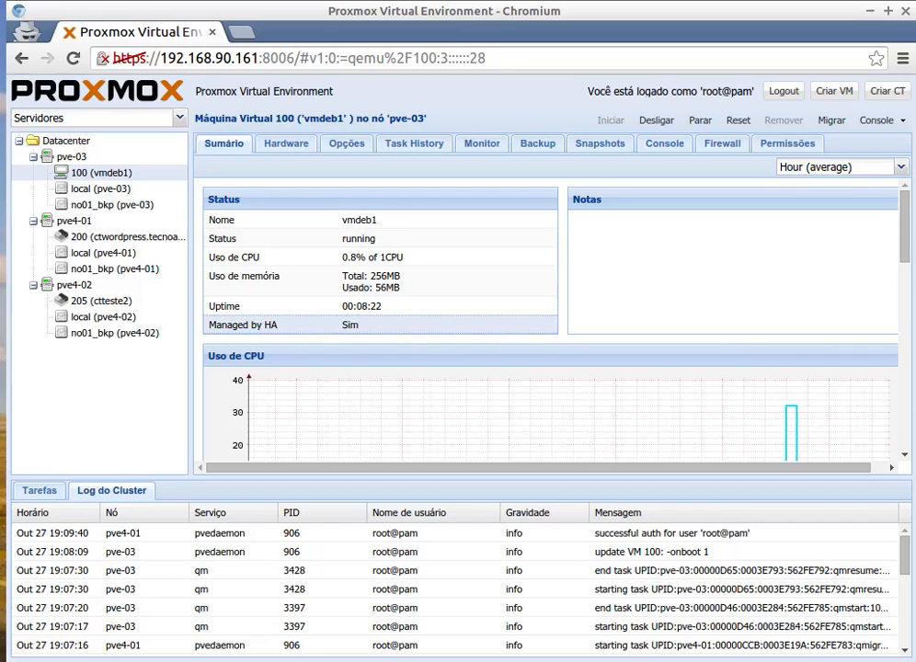
key("alt+Tab")
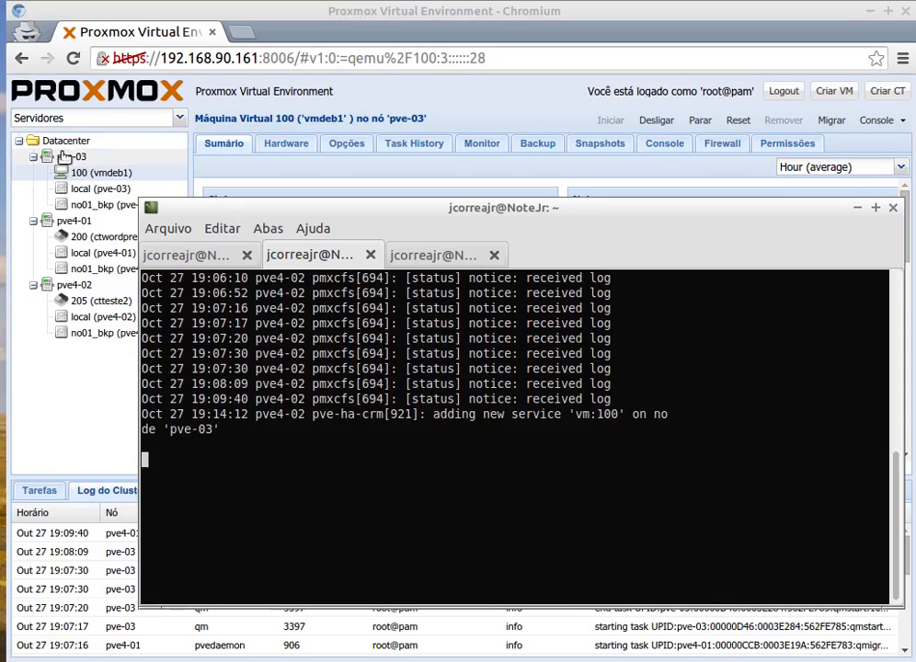
key("alt+Tab")
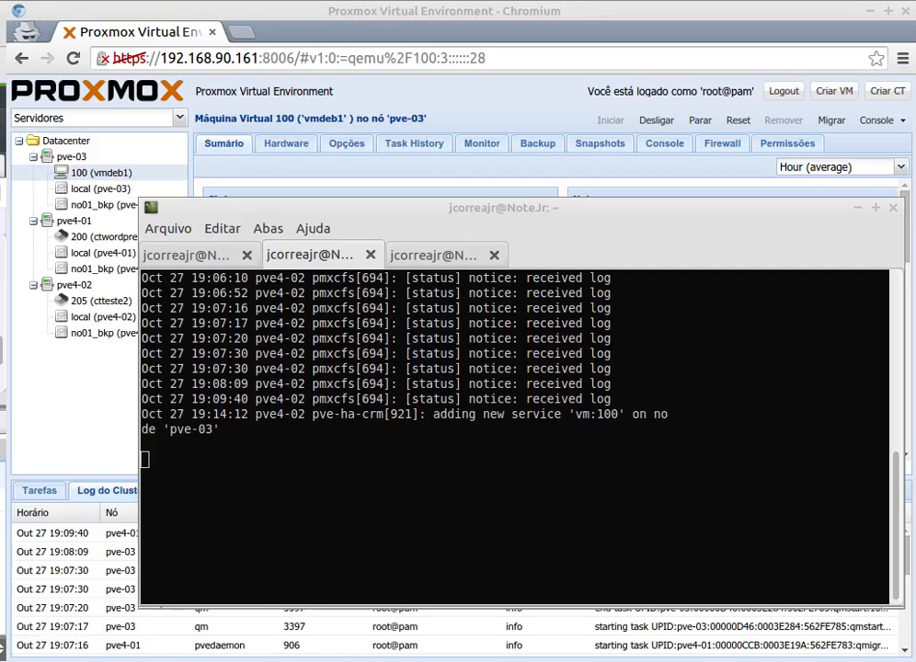
Arrange the pve-03 console below the pve4-02 log terminal and examine the log entry on the pve-03 node's state change.
left_click_drag(0, 171, 423, 403)
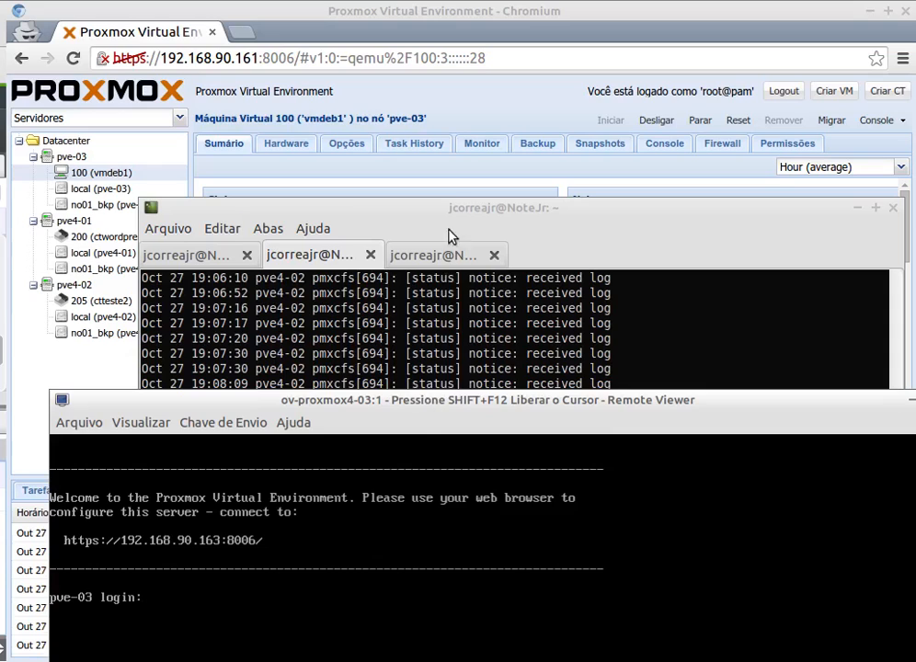
left_click_drag(452, 207, 520, 37)
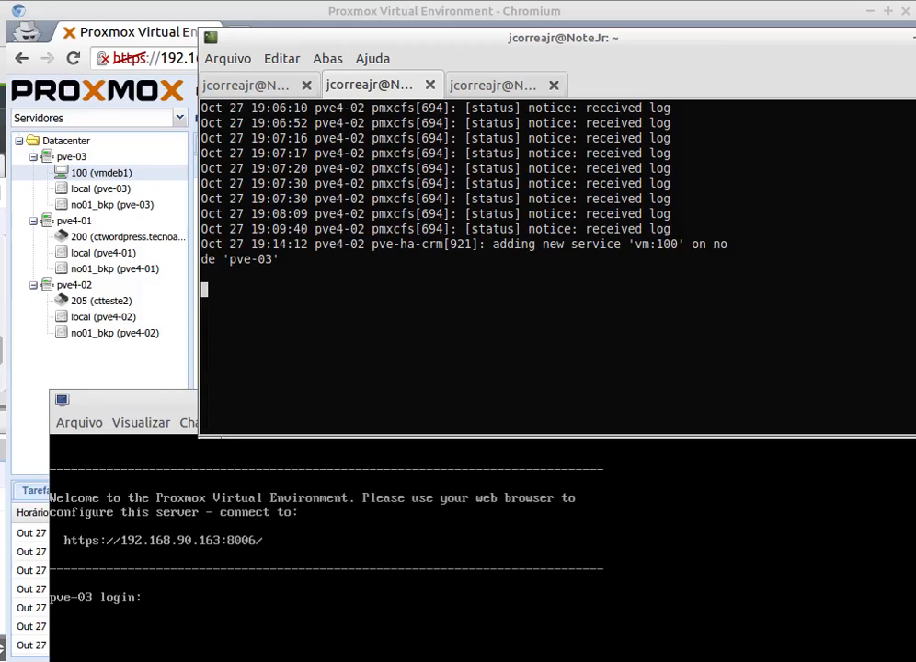
key("alt+Tab")
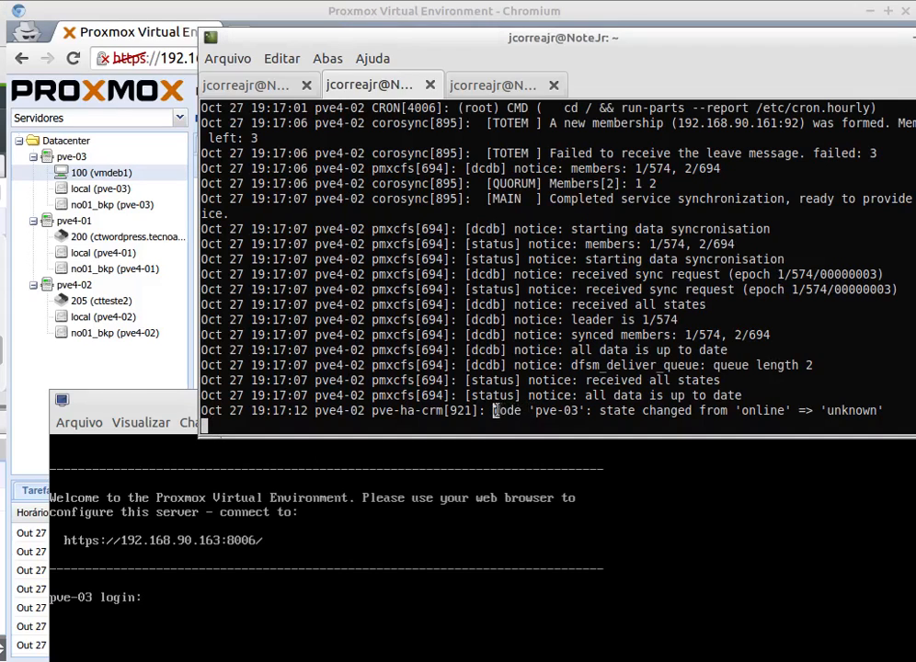
left_click_drag(493, 411, 883, 410)
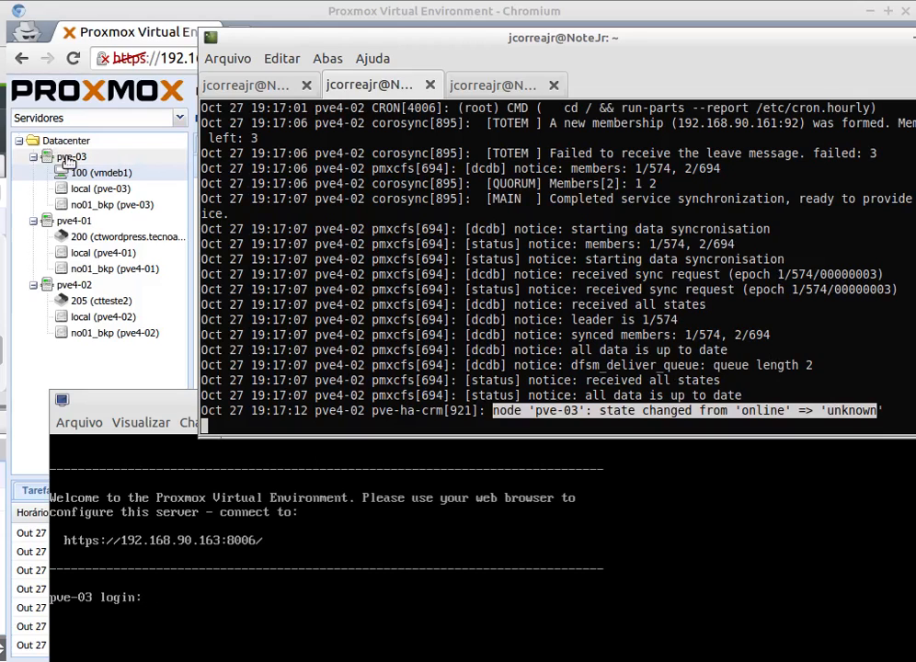
left_click(633, 355)
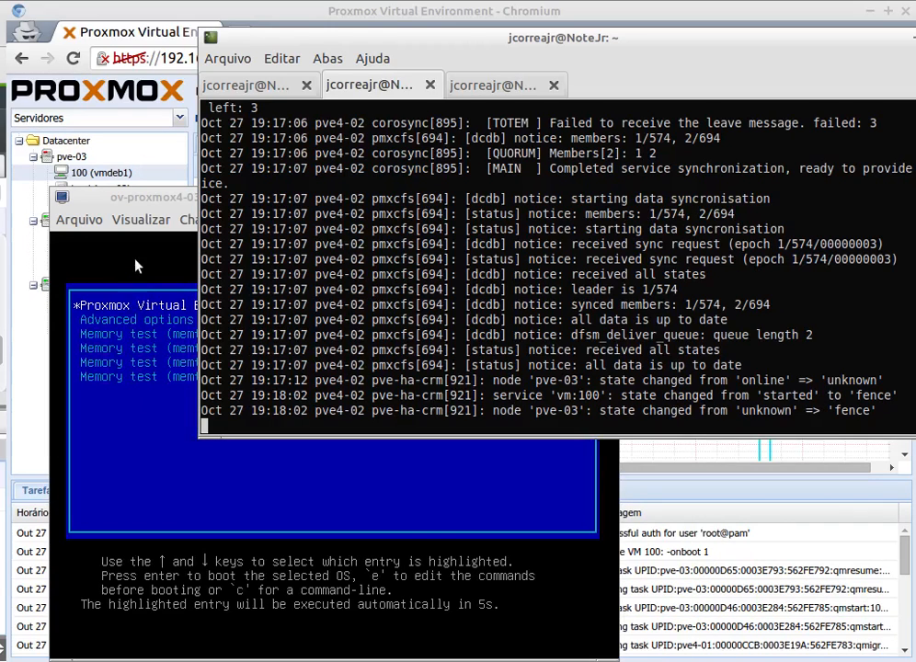
Watch pve-03 boot in its Remote Viewer console, and move that console clear of the log terminal.
left_click_drag(158, 203, 259, 264)
double_click(259, 264)
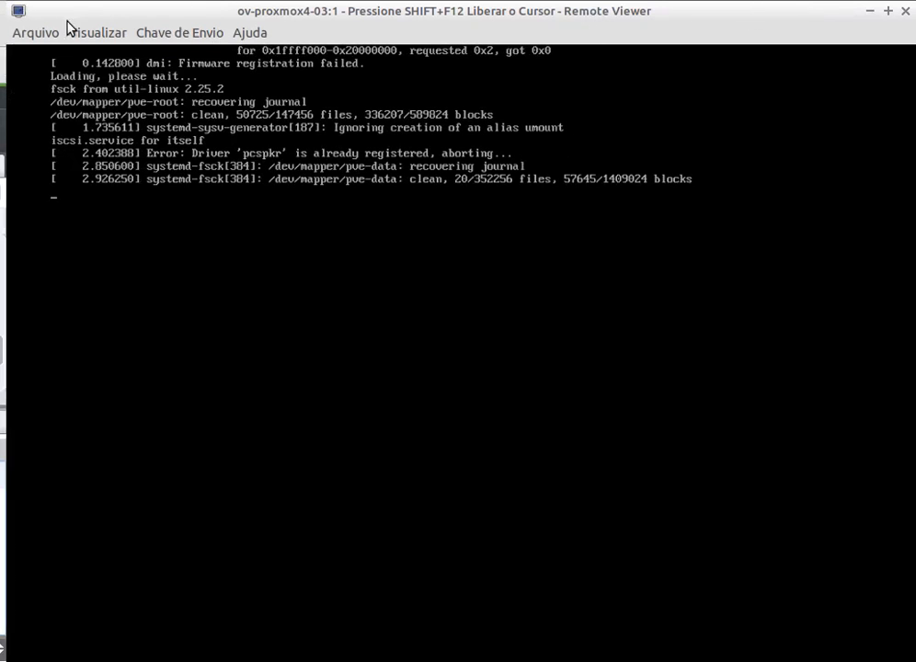
left_click_drag(92, 17, 332, 386)
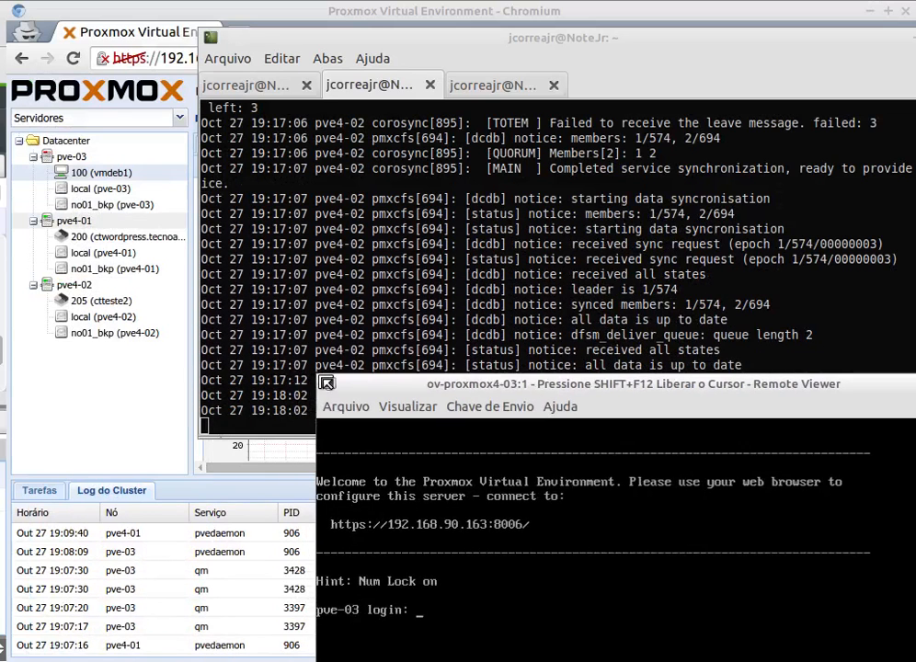
left_click(408, 407)
left_click(627, 385)
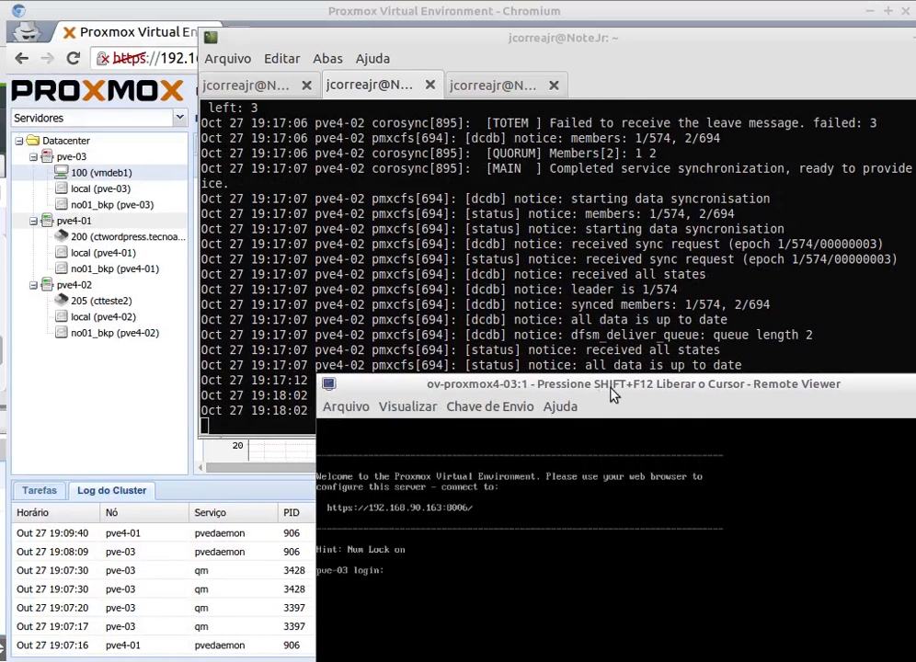
left_click_drag(628, 384, 0, 322)
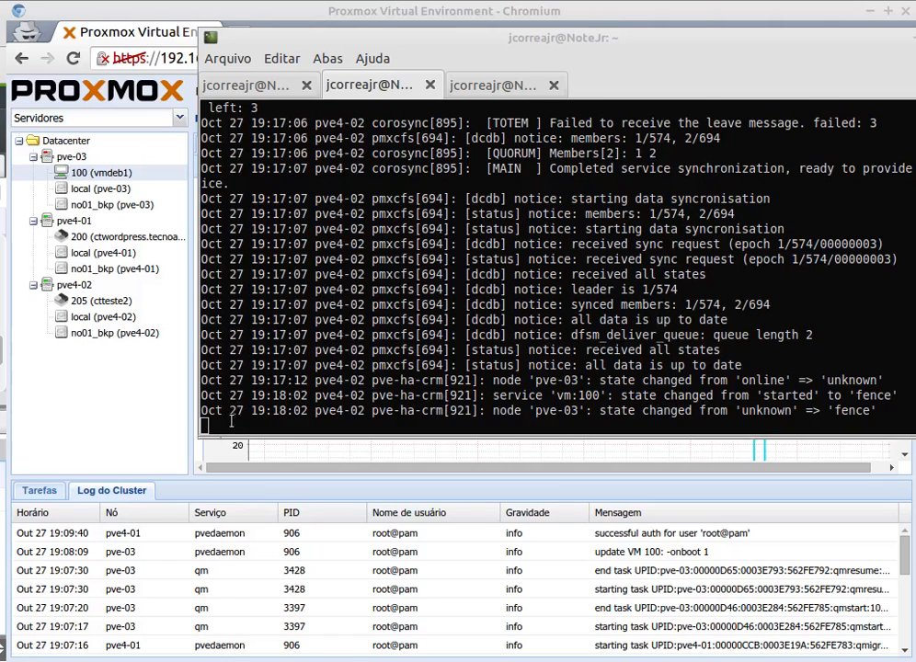
Examine the VM 100 state changes in the pve4-02 log and open the VM's summary under pve4-02.
left_click_drag(423, 45, 374, 66)
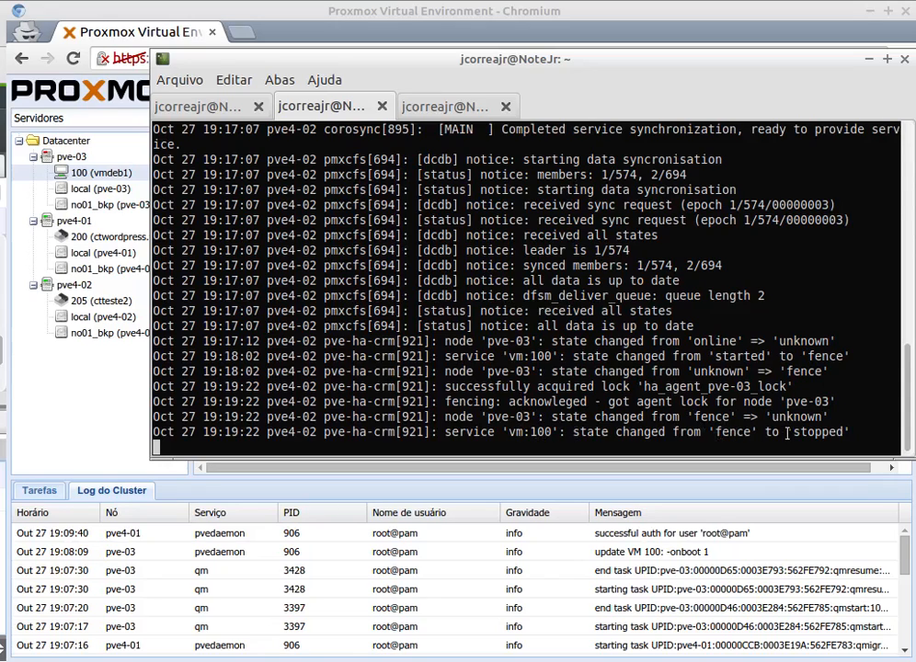
left_click_drag(502, 431, 850, 433)
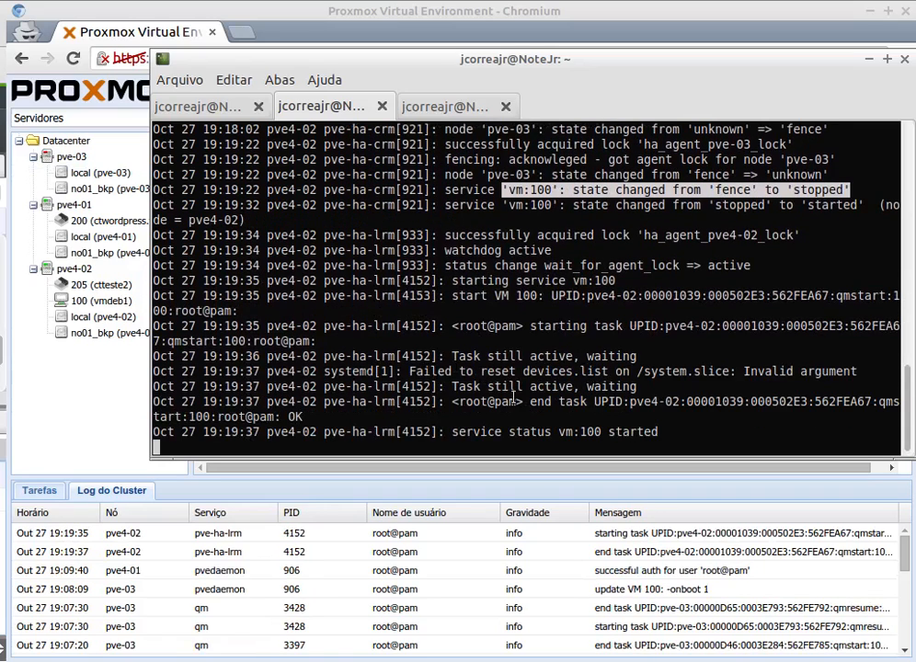
left_click(108, 305)
left_click(109, 304)
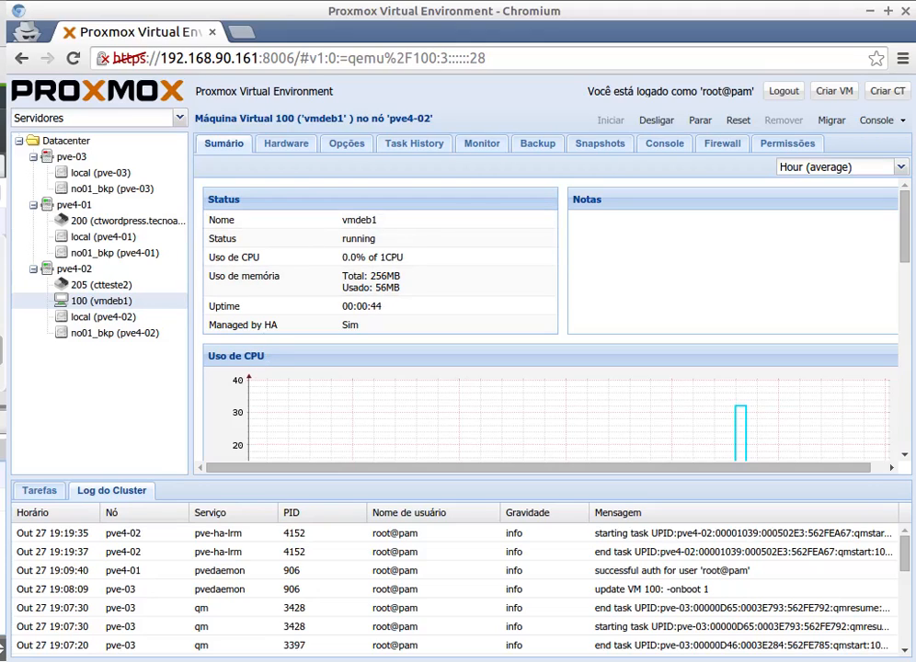
Recheck the pve4-02 log, and compare the Datacenter HA status with the VM 100 summary.
key("alt+Tab")
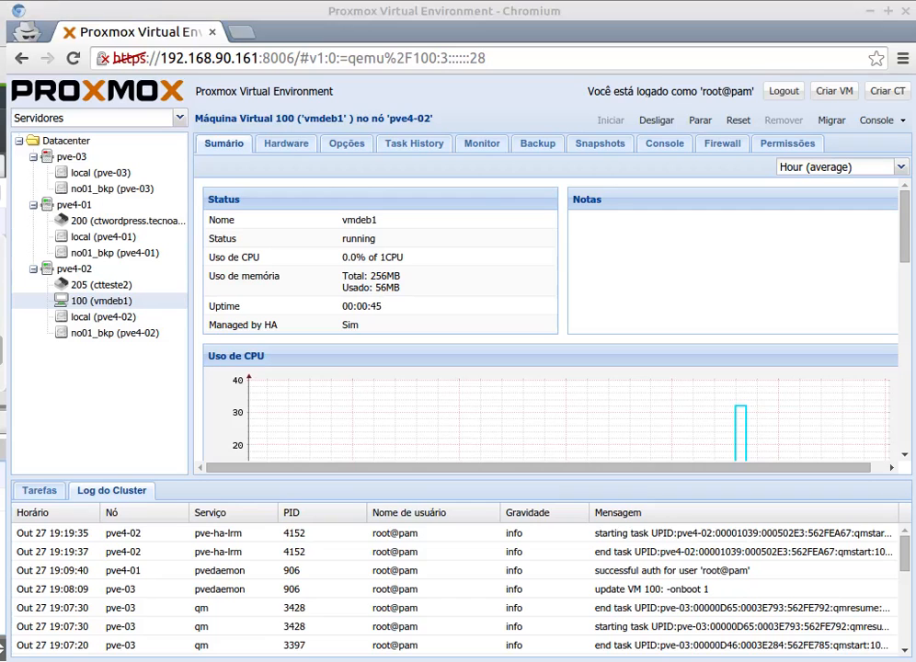
key("alt+Tab")
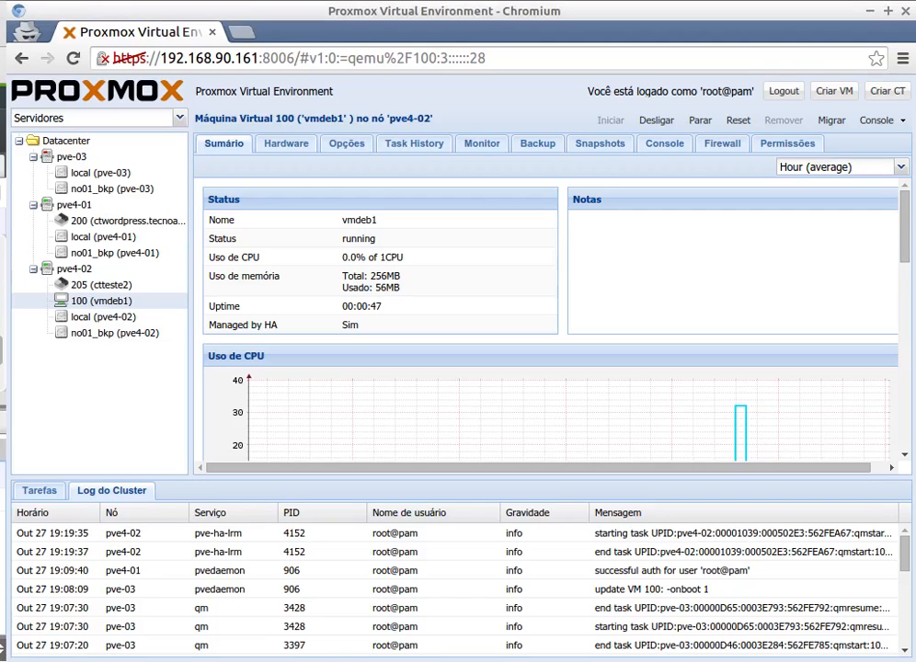
key("alt+Tab")
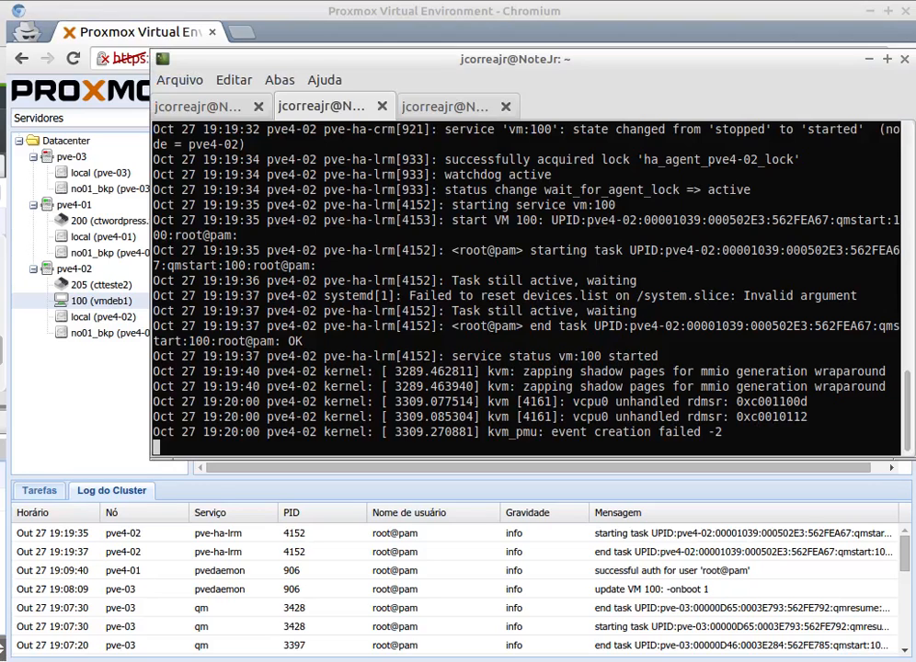
key("alt+Tab")
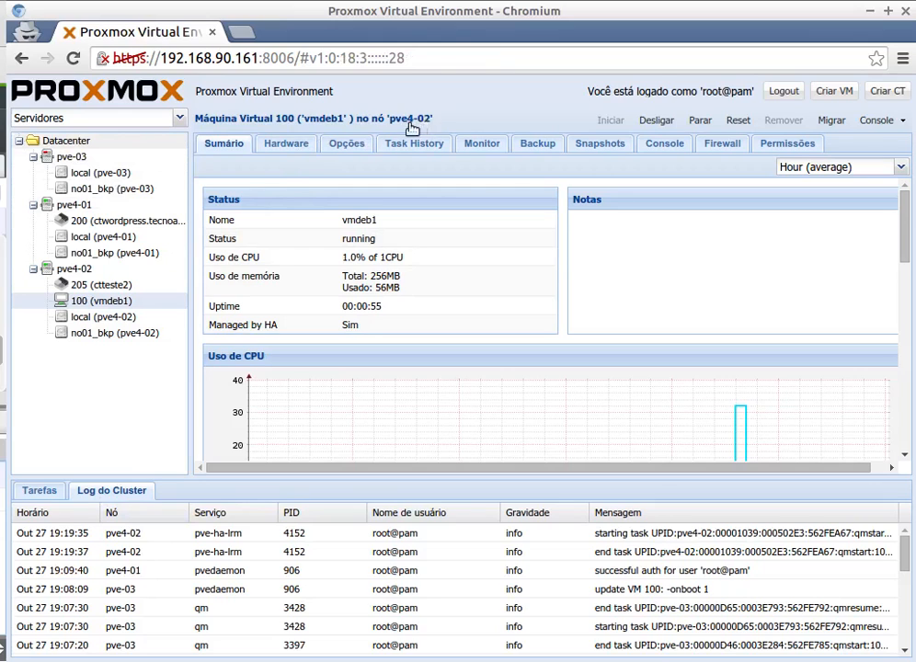
left_click(145, 139)
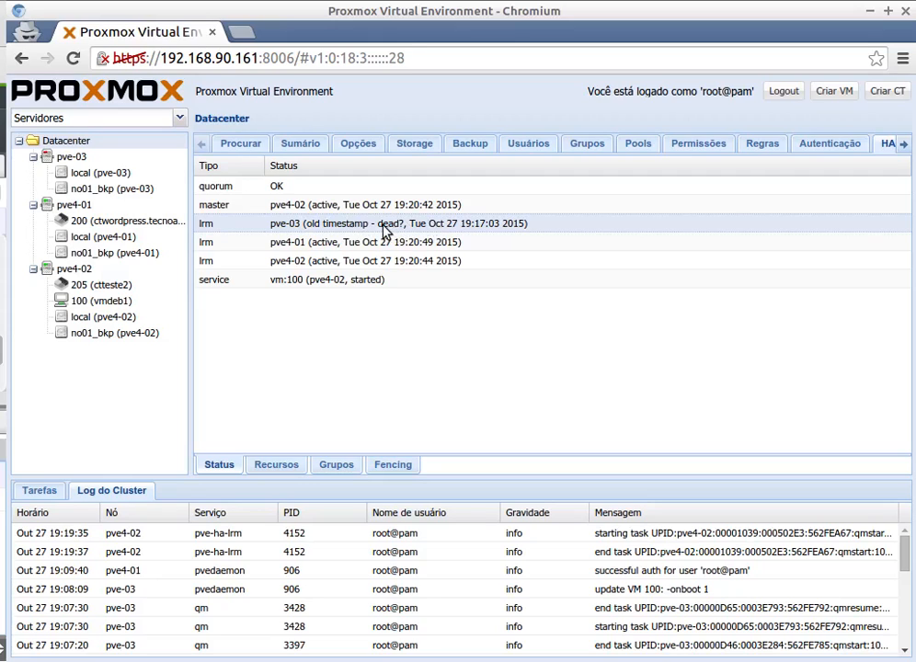
left_click(78, 301)
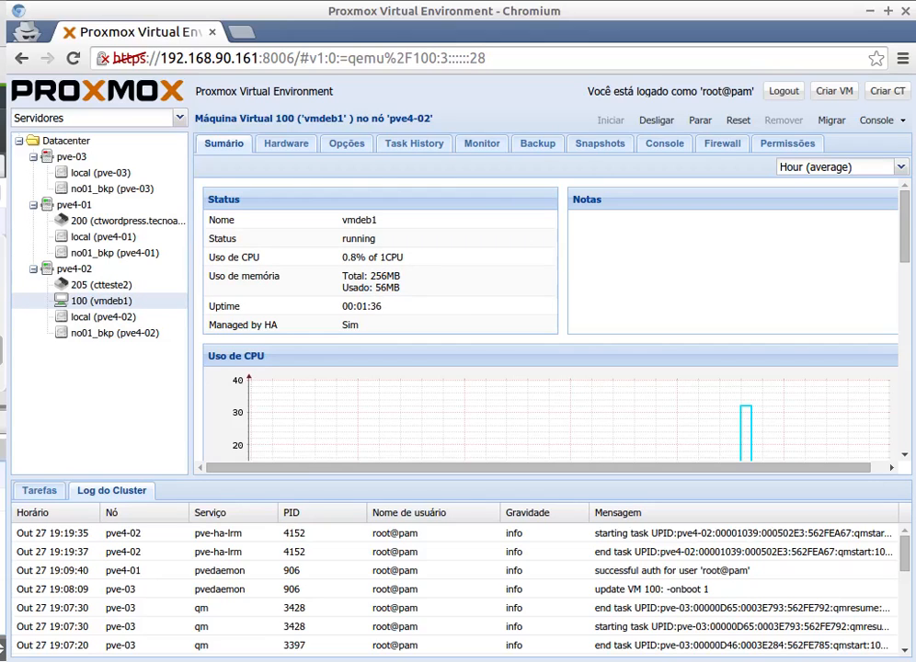
Clear the pve4-01 terminal session and run ha-manager without arguments to list its usage.
key("alt+Tab")
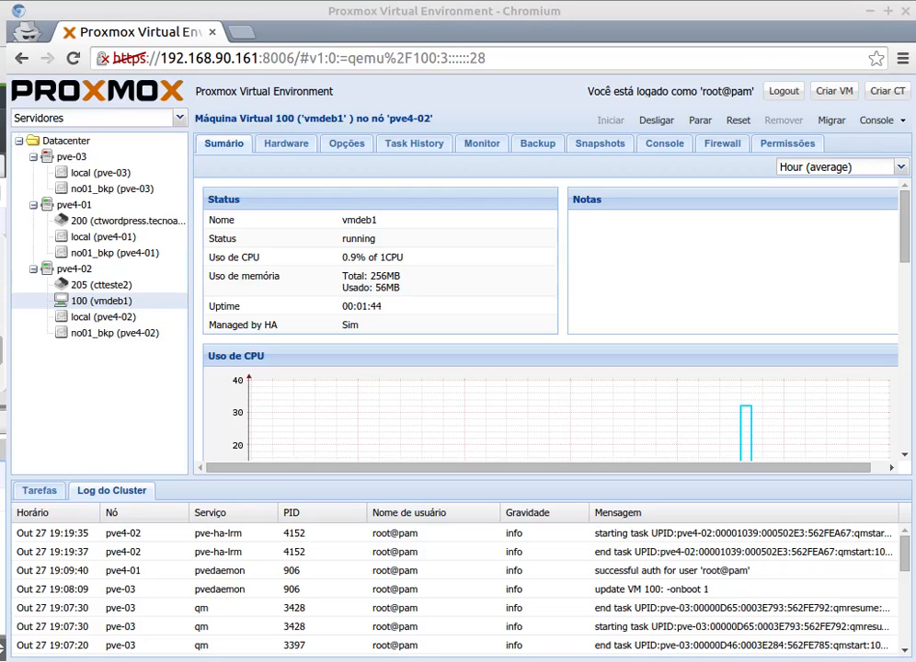
key("alt+Tab")
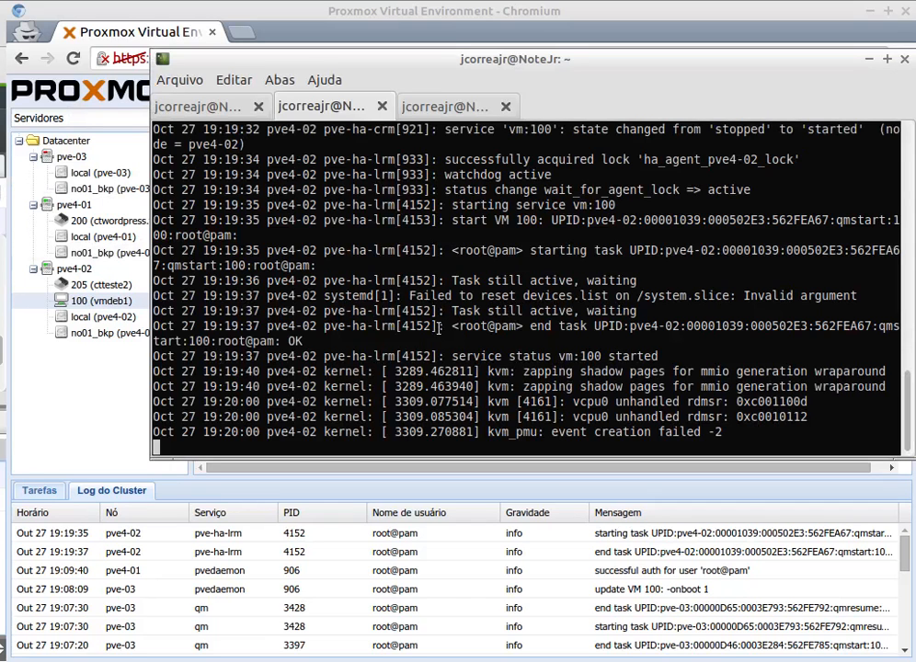
left_click(207, 109)
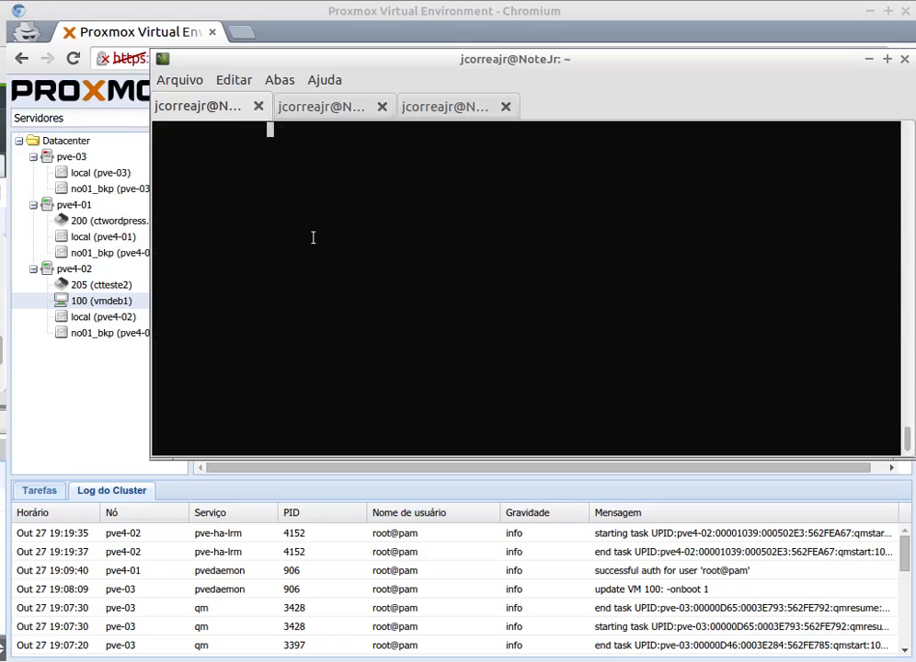
key("Return")
type("clear")
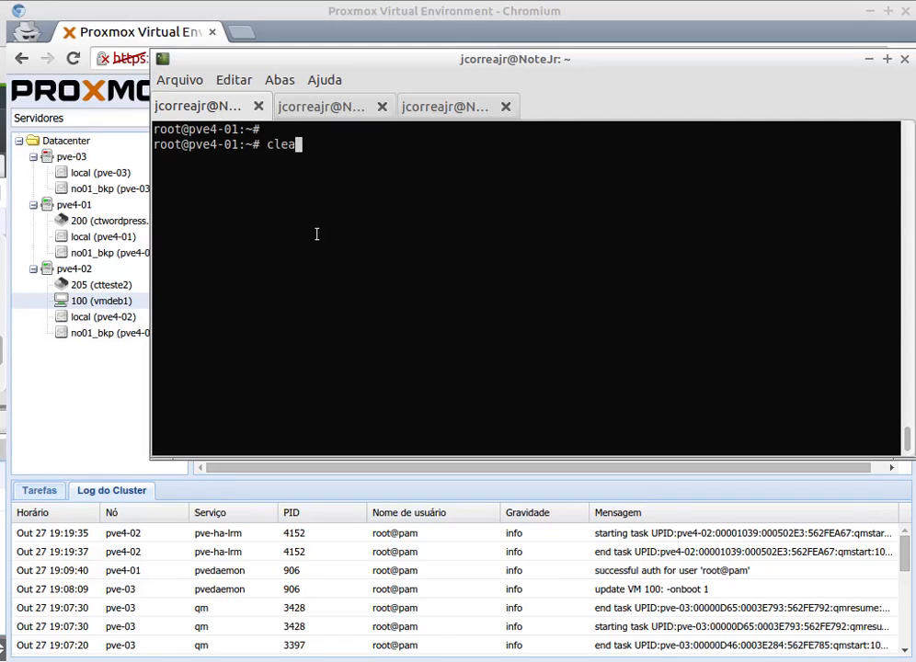
key("Return")
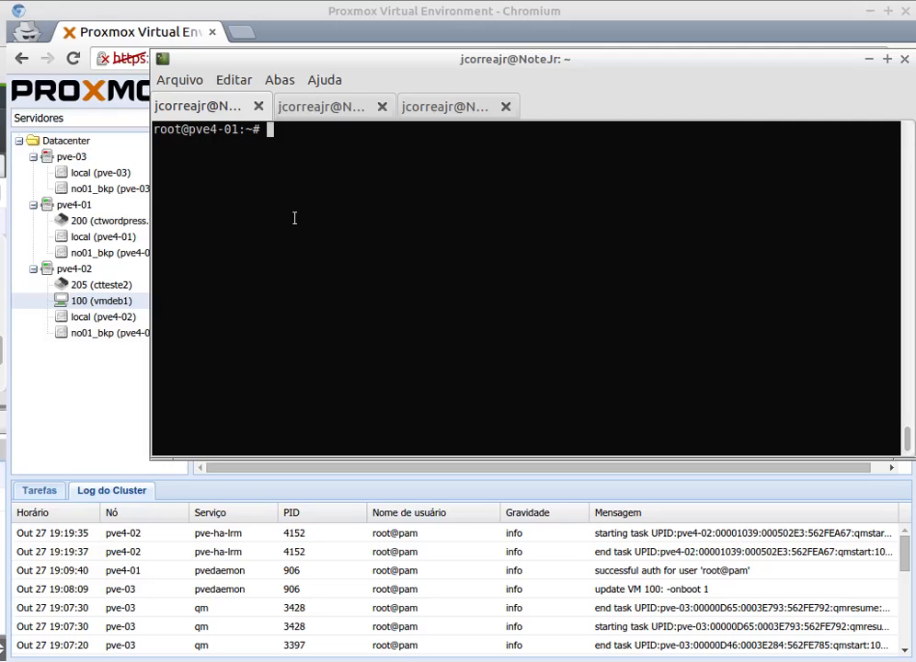
type("ha-manager")
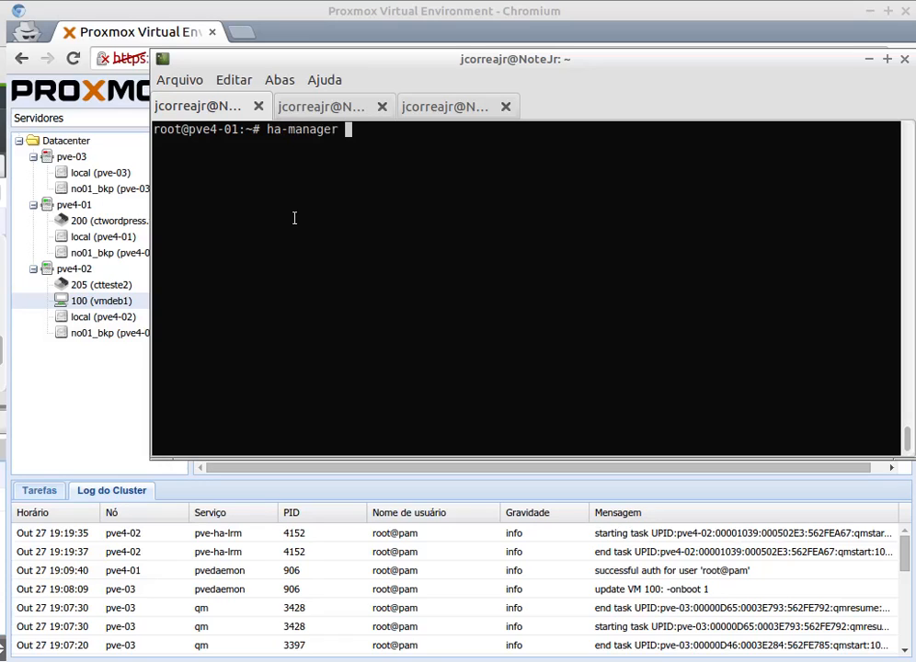
key("Return")
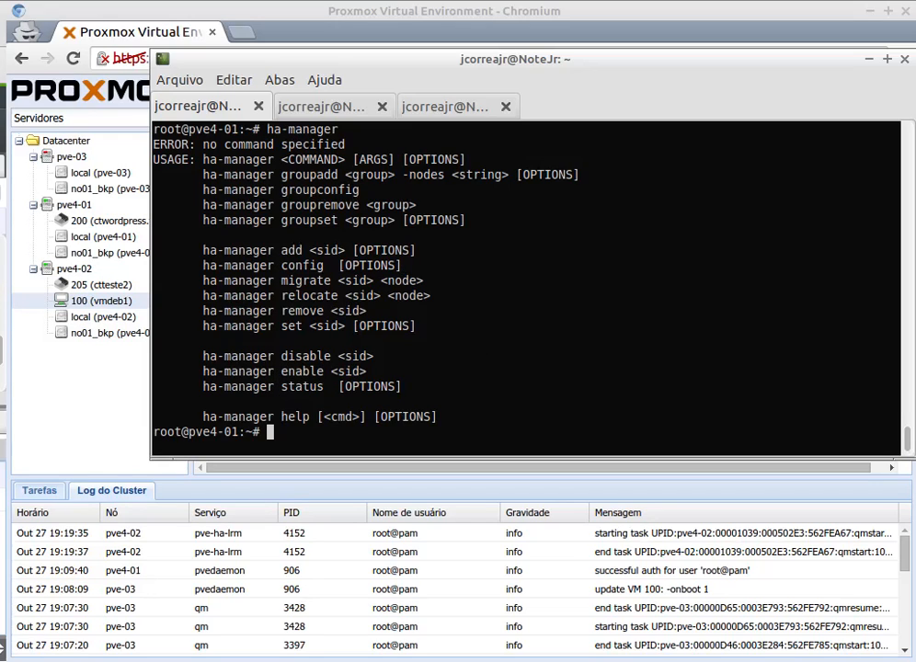
Run ha-manager status on pve4-01 and examine the entry for node pve-03.
type("ha-manager status")
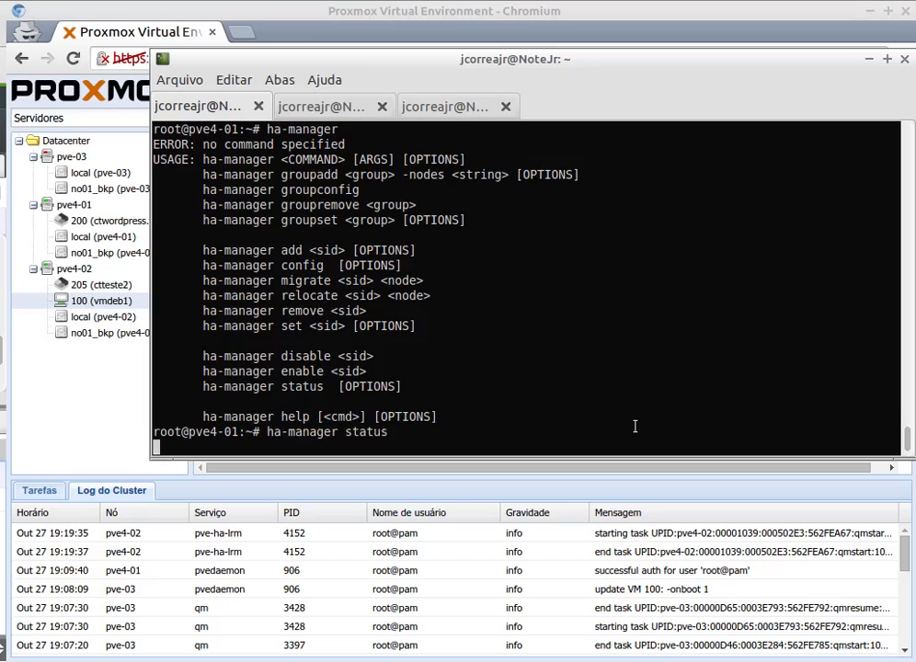
key("Return")
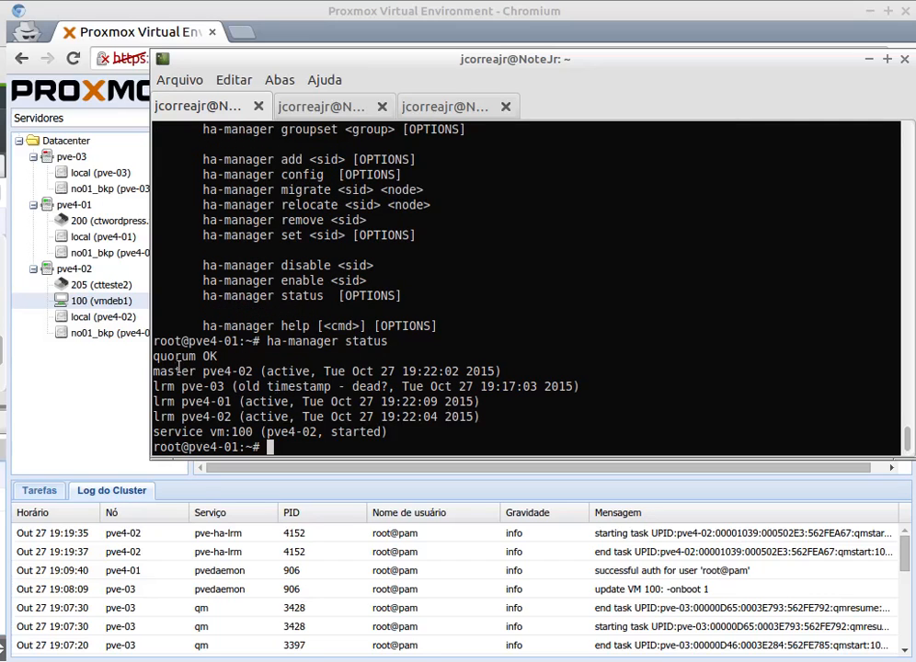
left_click_drag(181, 387, 284, 397)
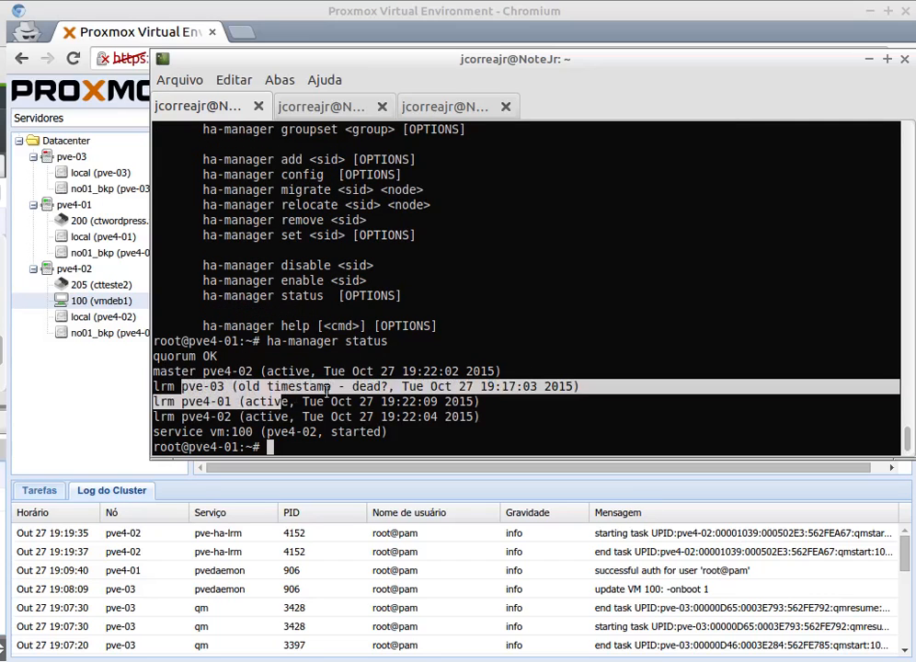
left_click(320, 389)
left_click_drag(211, 387, 281, 388)
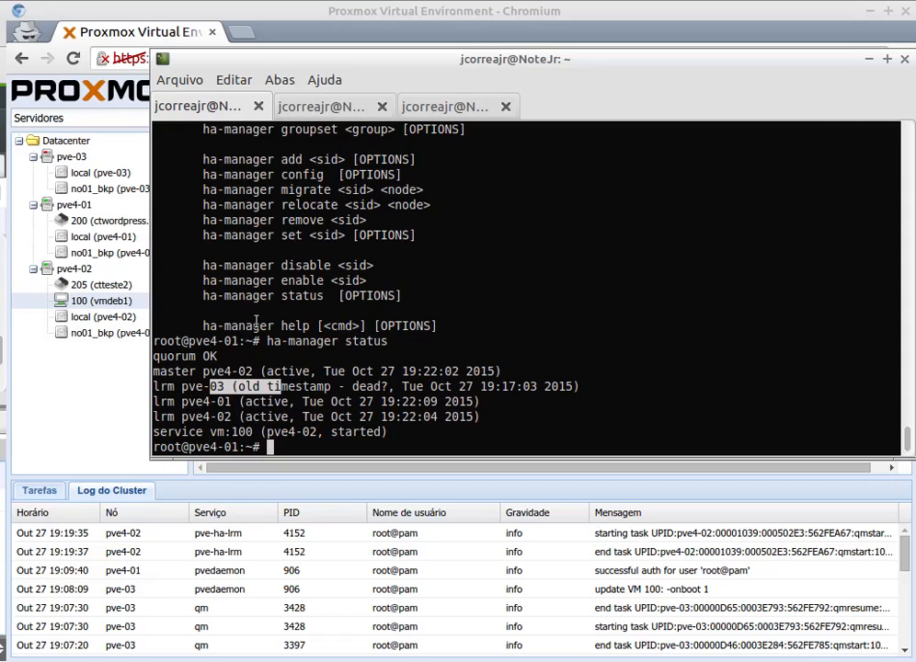
Review the ha-manager usage list, including the groupconfig and enable subcommands, and return to the pve4-01 prompt.
scroll(262, 341, "up", 2)
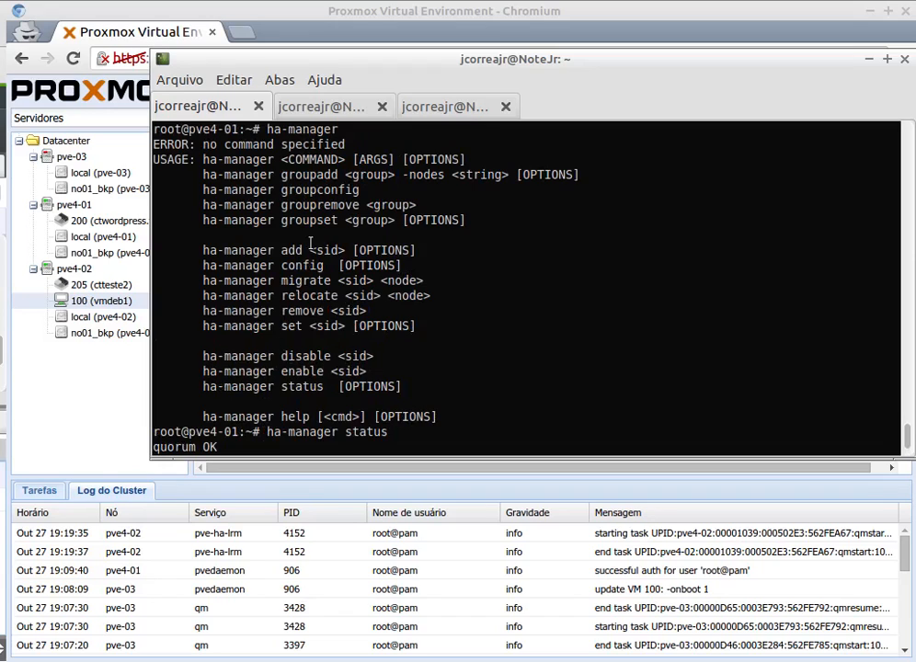
scroll(240, 190, "up", 1)
mouse_move(283, 220)
left_mouse_down()
mouse_move(322, 224)
mouse_move(314, 239)
mouse_move(282, 237)
left_mouse_up()
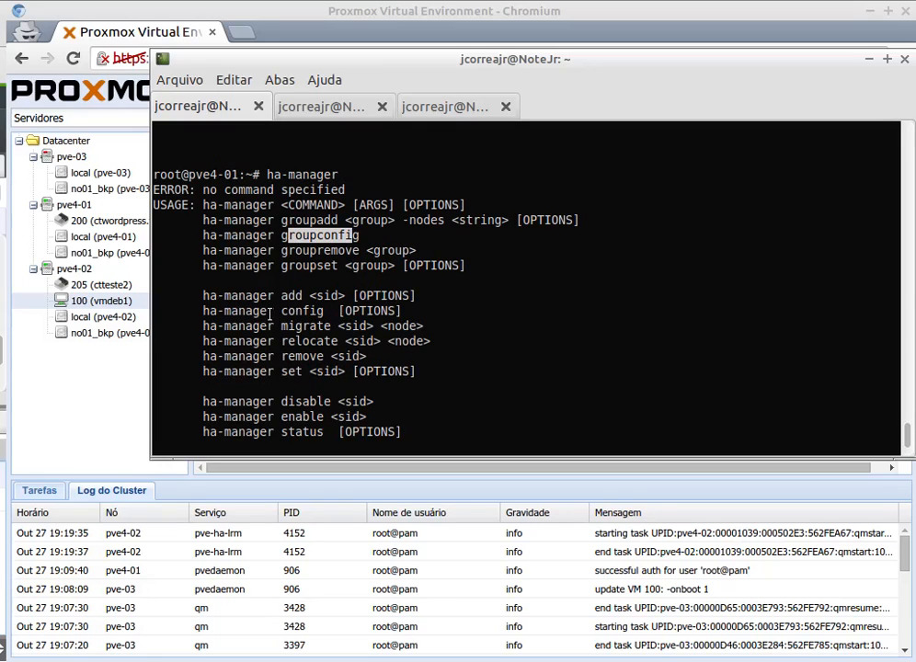
scroll(267, 307, "down", 2)
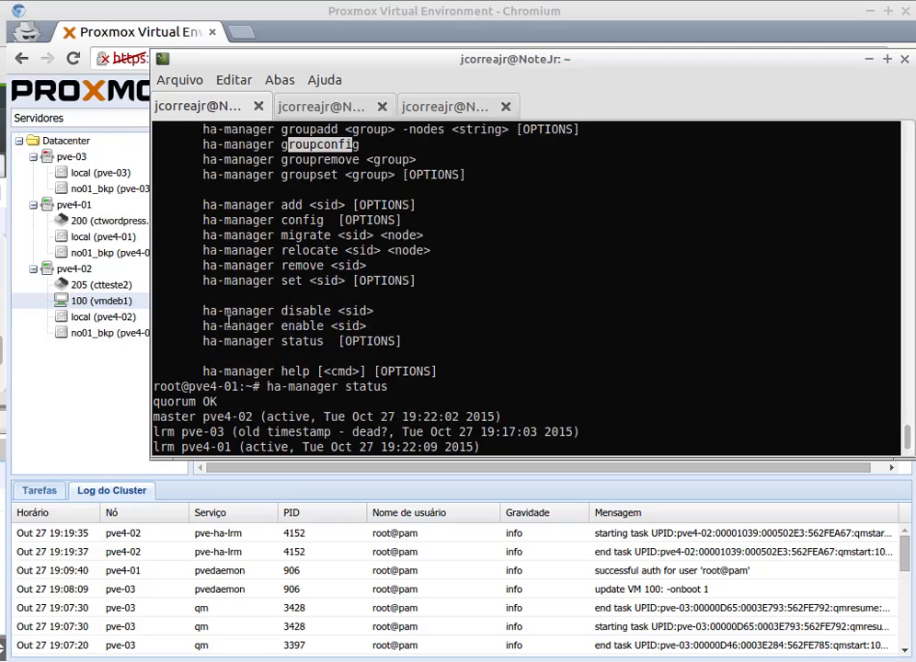
left_click_drag(223, 327, 286, 329)
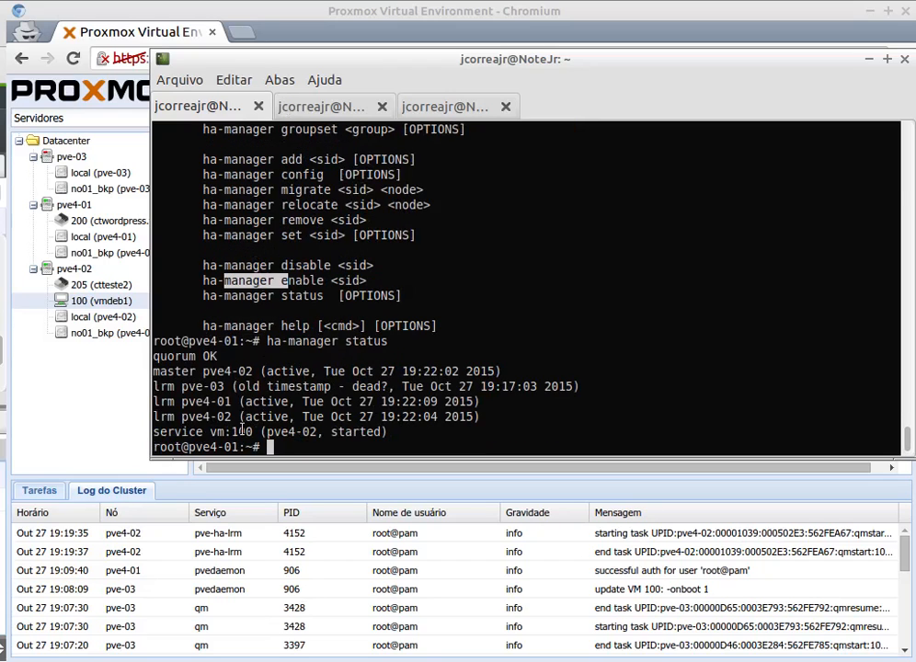
left_click_drag(266, 341, 341, 389)
left_click(294, 439)
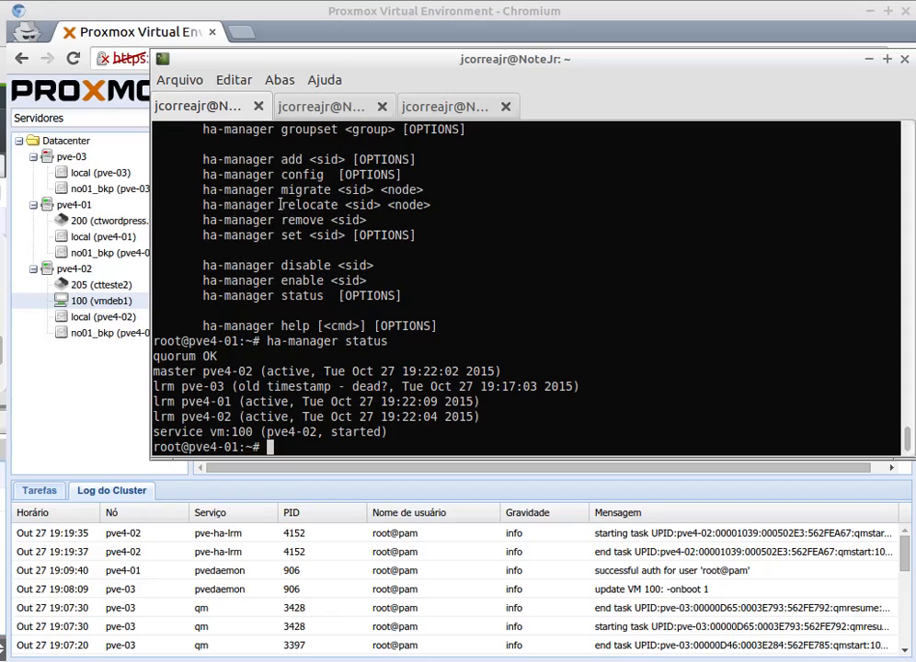
Display the ha-manager help for the relocate subcommand on pve4-01.
type("ha-manager ")
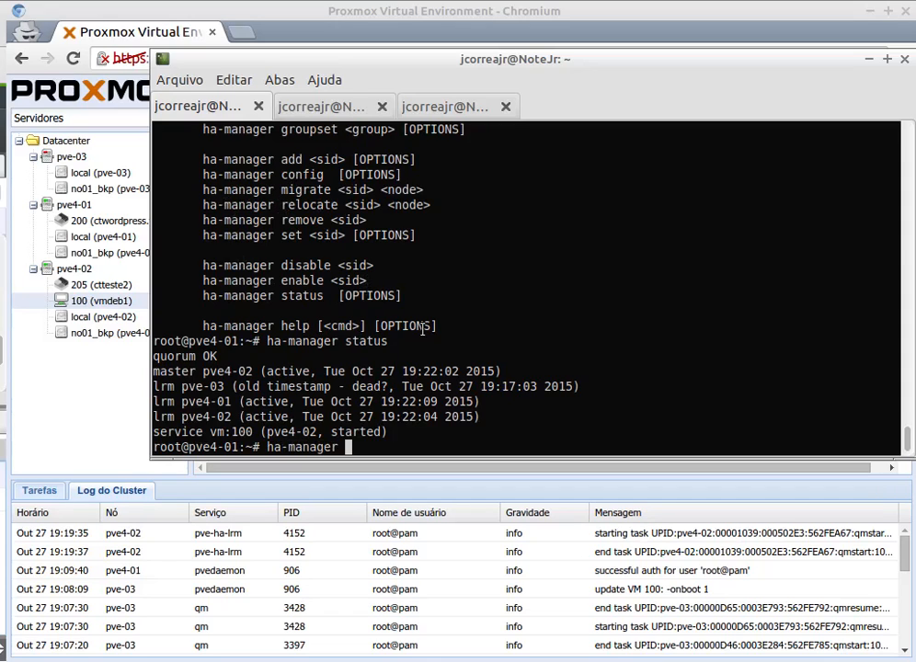
type("help relocate")
key("Return")
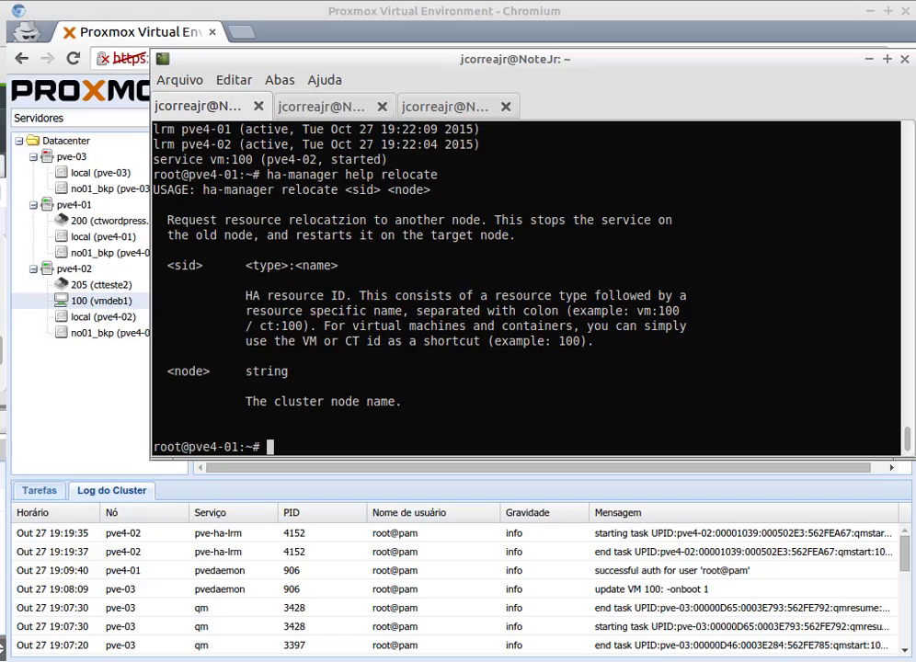
Switch to the Proxmox web interface and display the storage list of the Datacenter.
left_click(415, 9)
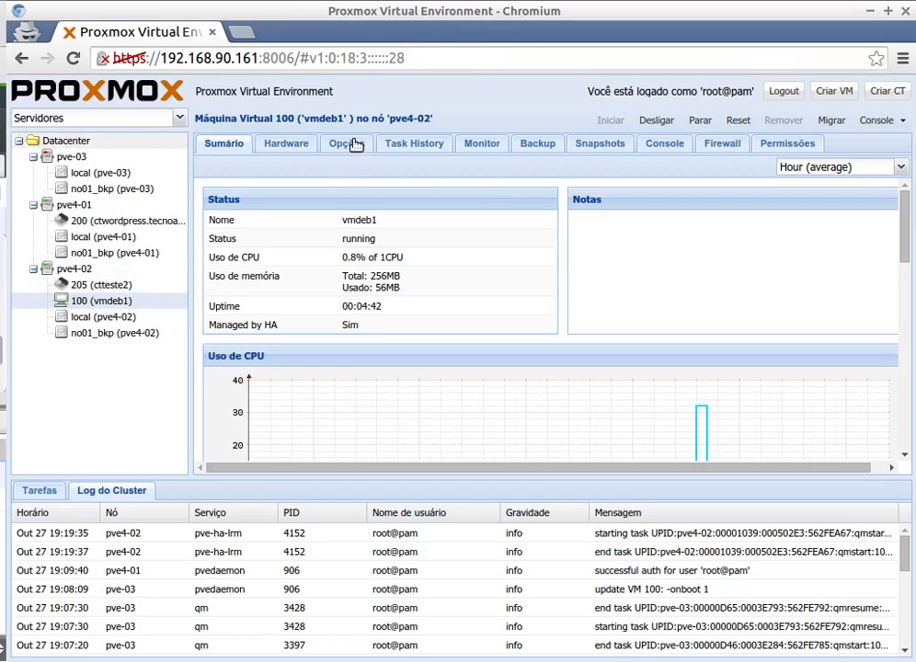
left_click(73, 143)
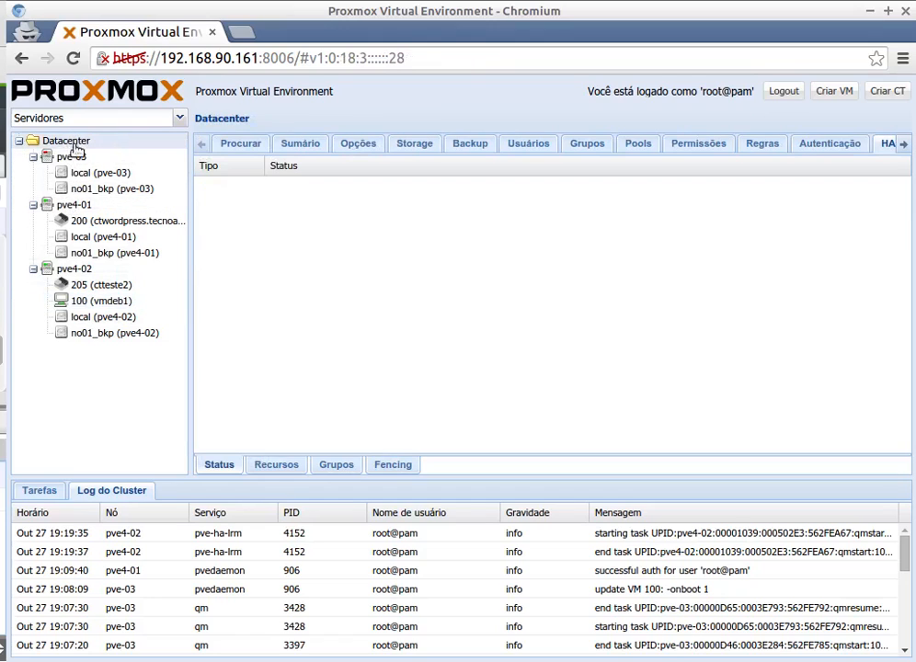
left_click(415, 144)
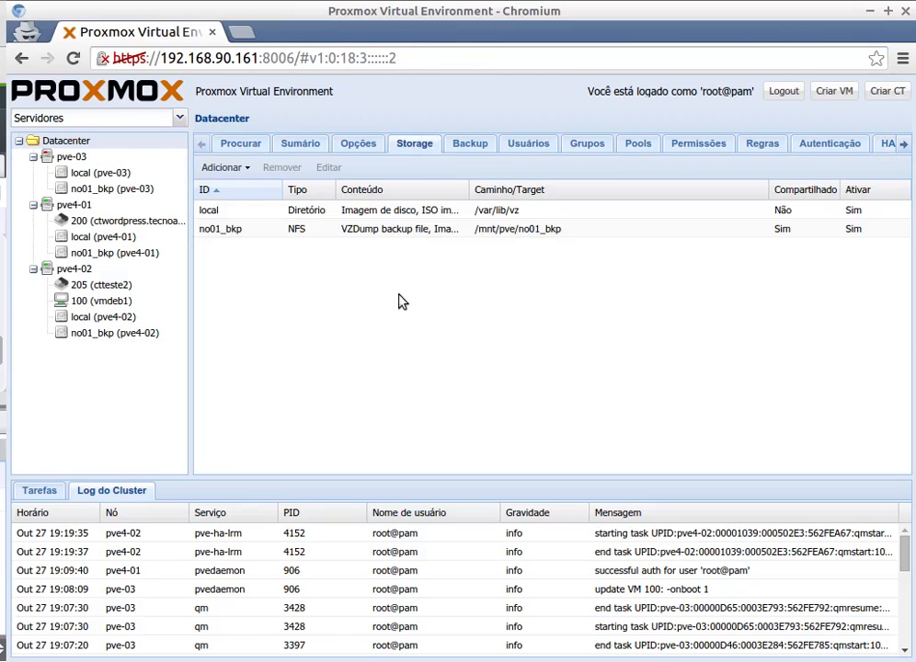
Open the form for adding RBD storage, examine its Monitor Host field, and close it without adding anything.
left_click(246, 168)
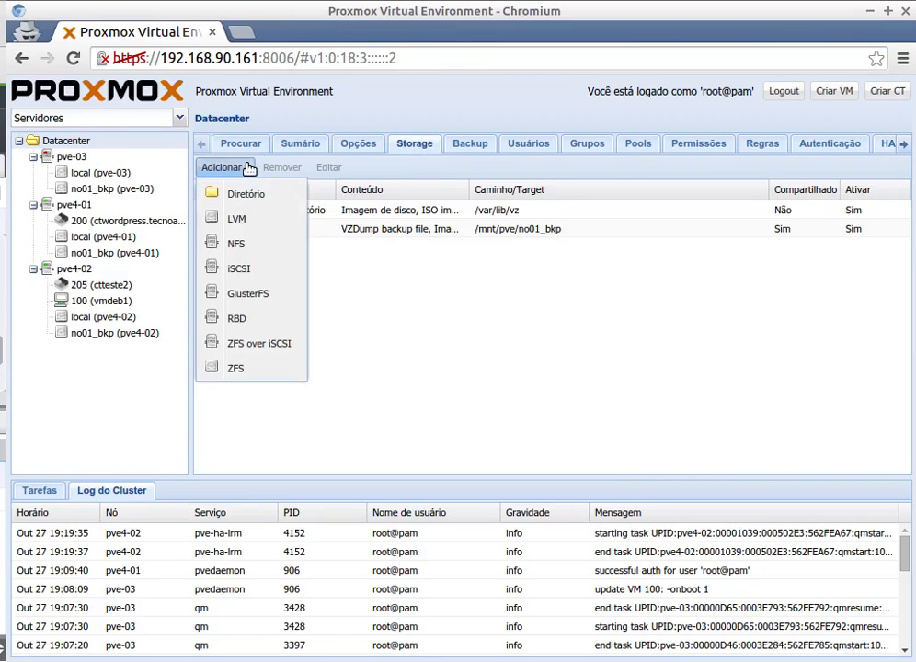
left_click(256, 319)
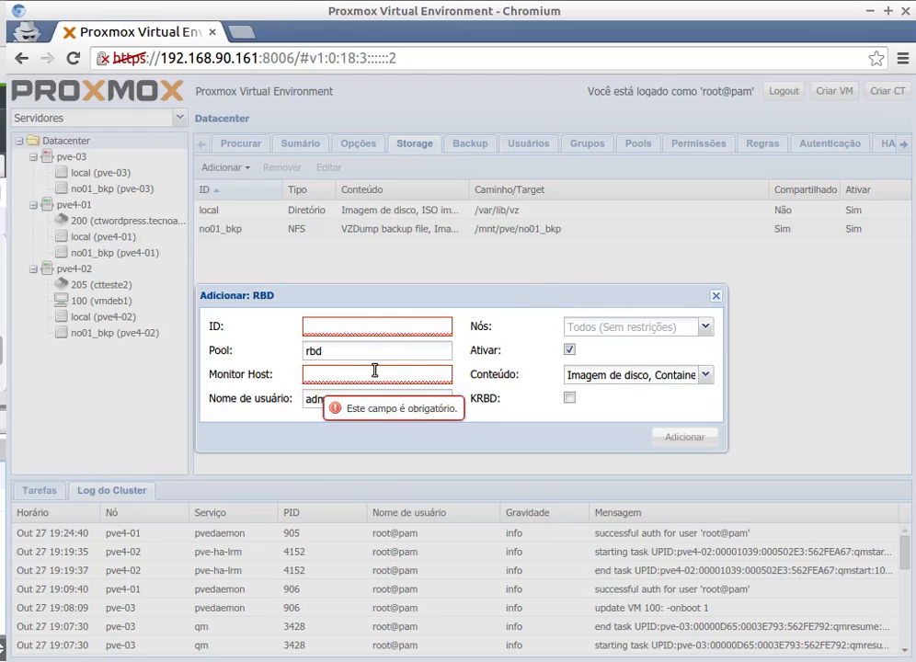
left_click(328, 378)
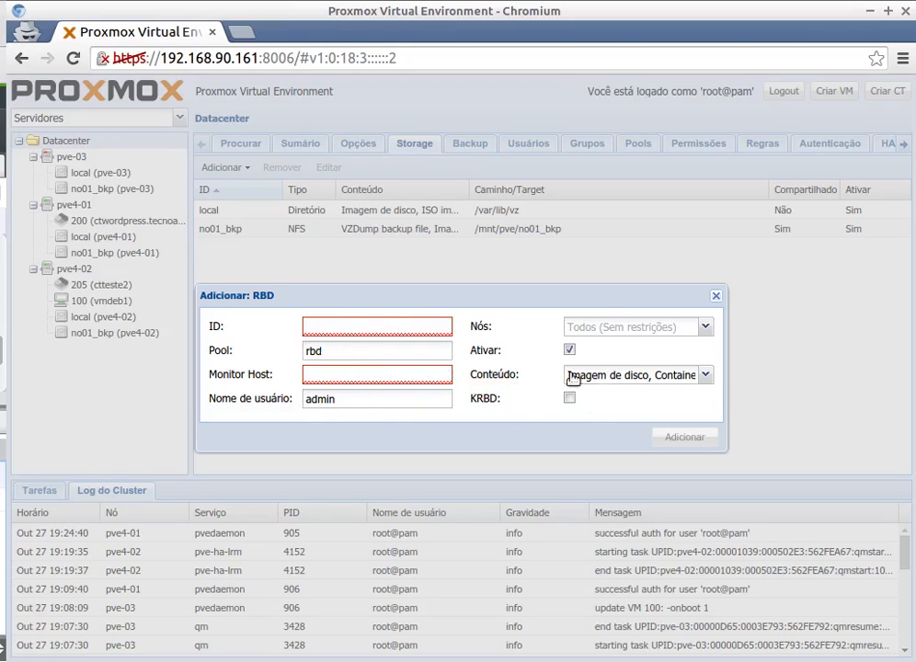
left_click(332, 374)
left_click(716, 299)
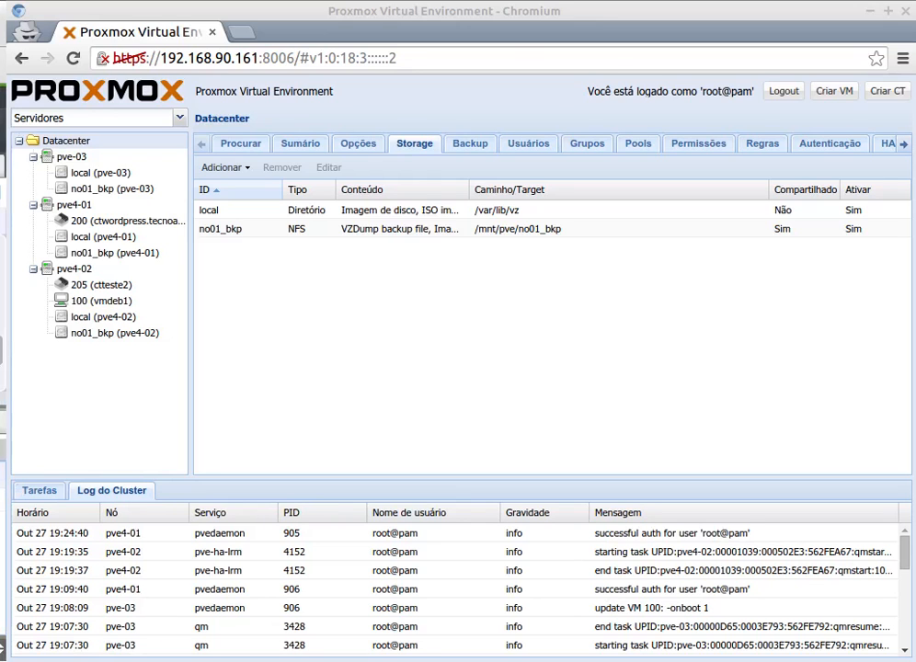
Check the pve4-02 terminal log for the latest pve-03 state entry, and open node pve-03 in the Proxmox web interface.
key("alt+Tab")
left_click(310, 107)
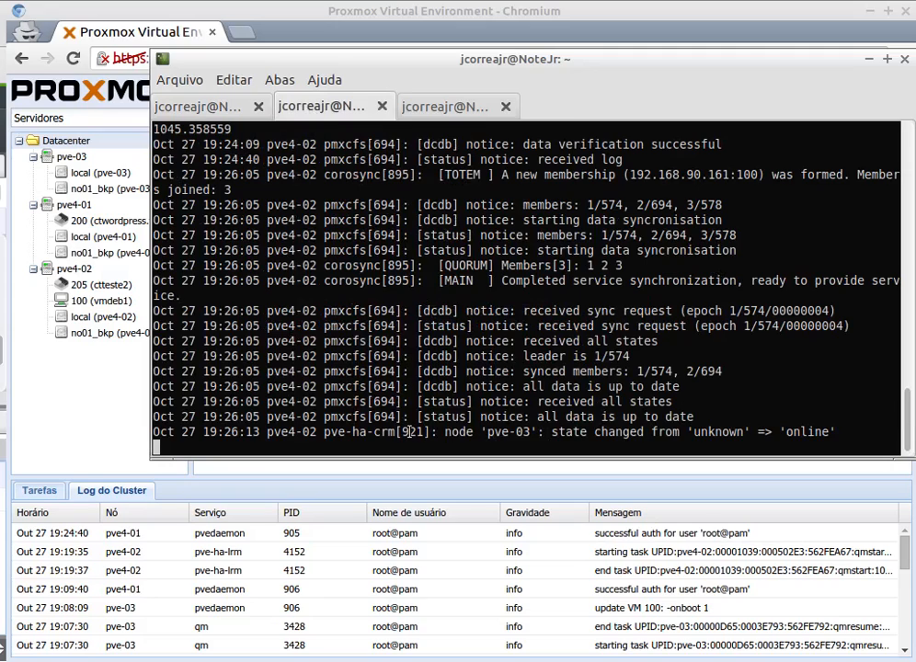
left_click_drag(409, 431, 841, 431)
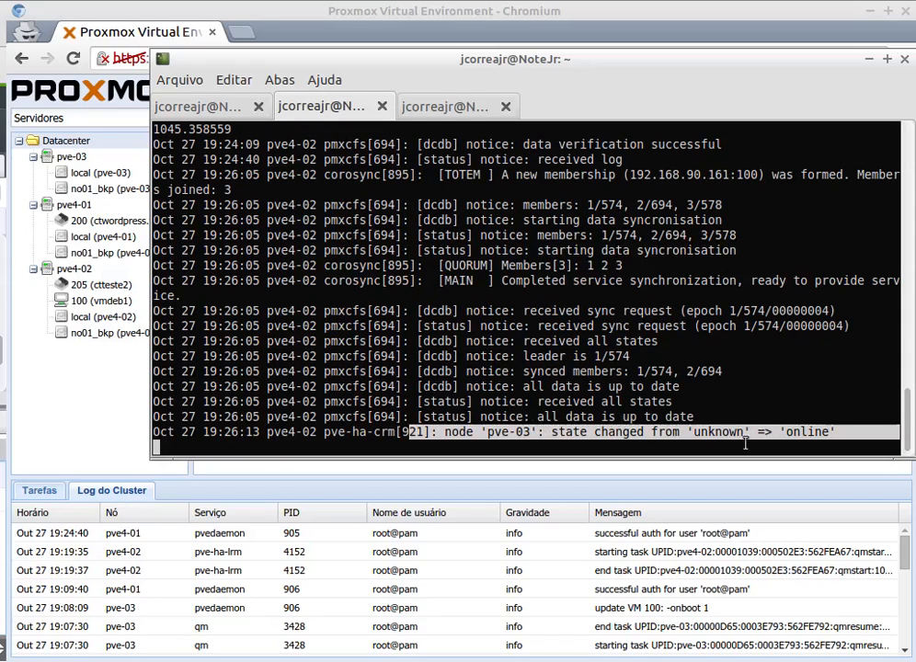
left_click(69, 158)
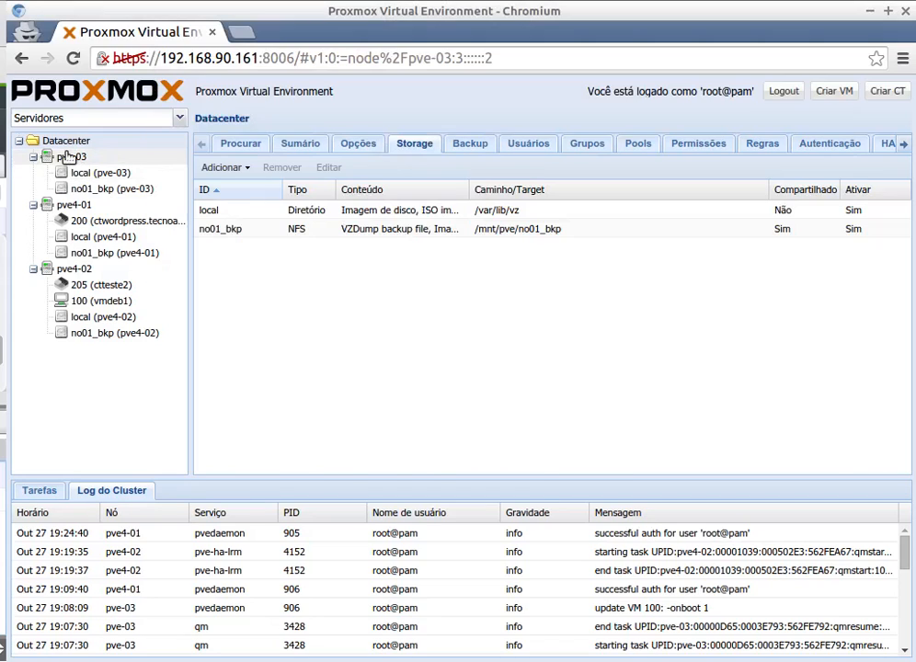
left_click(82, 158)
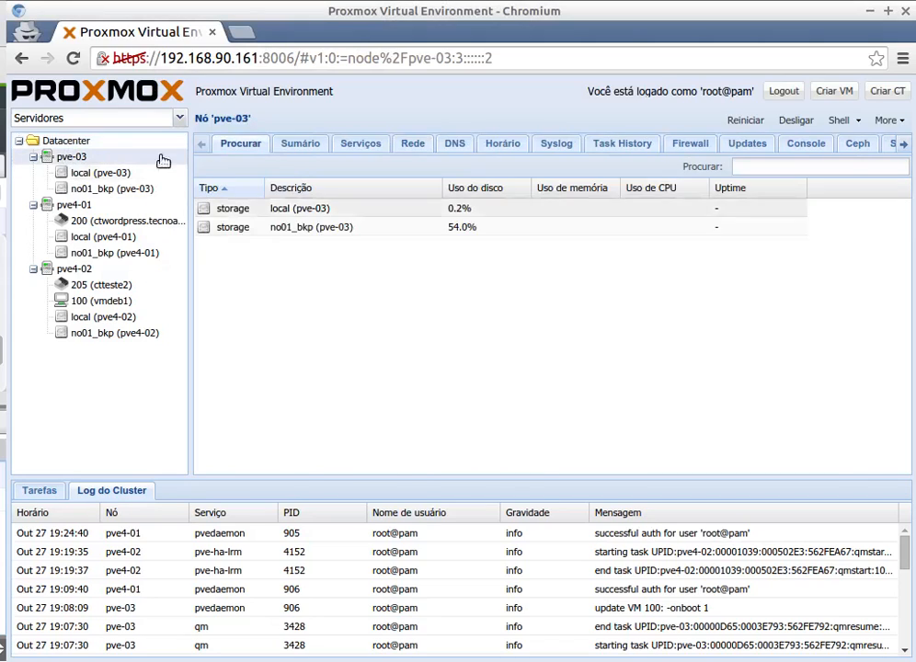